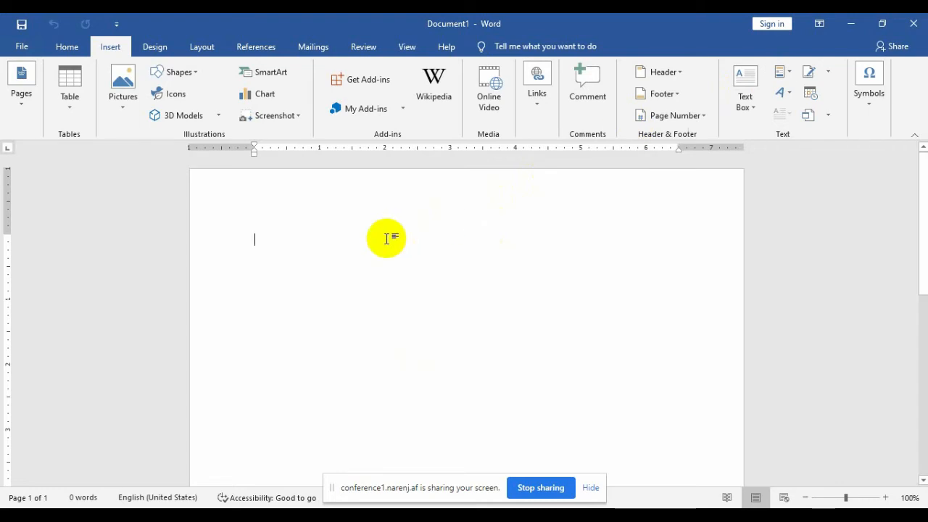
# Step: Generate five paragraphs (239 words) of sample text with =rand() and select them all
pyautogui.write('=rand')
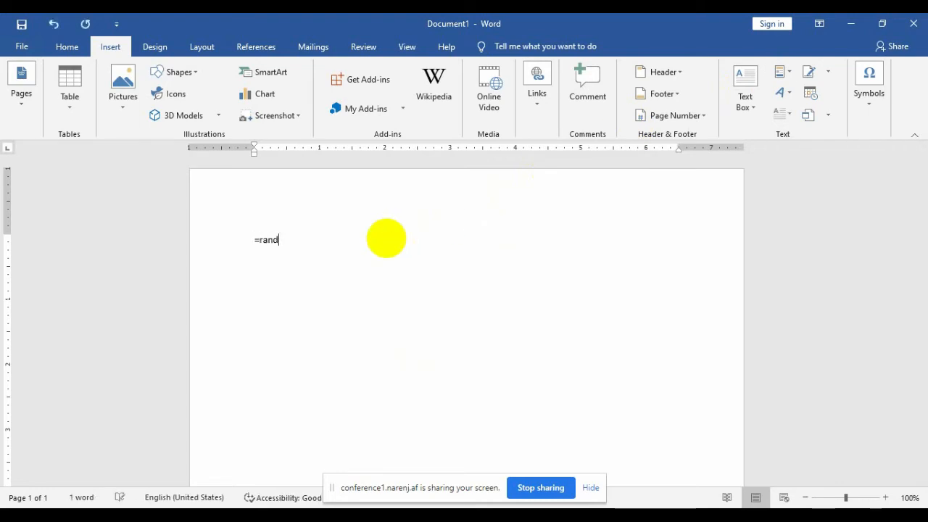
pyautogui.write('()')
pyautogui.press('Return')
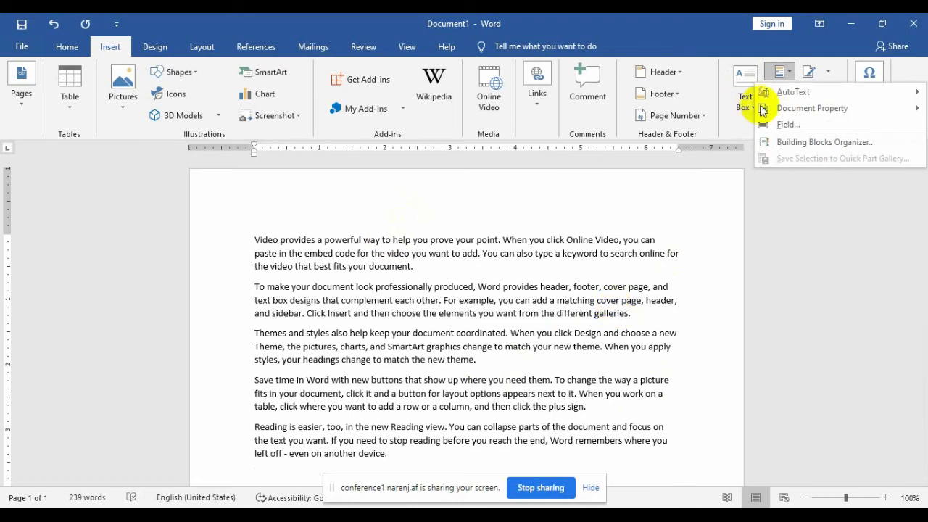
pyautogui.moveTo(796, 94)
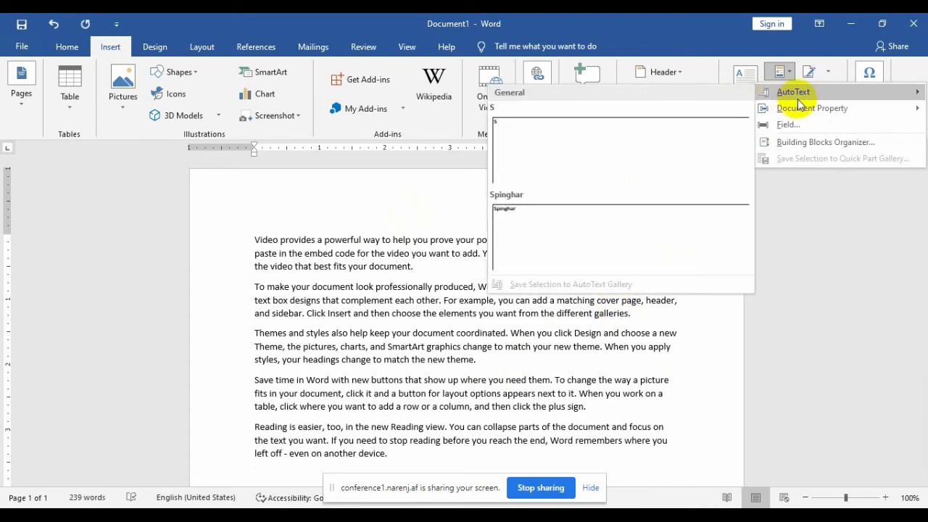
pyautogui.click(450, 464)
pyautogui.moveTo(449, 464); pyautogui.dragTo(259, 239)
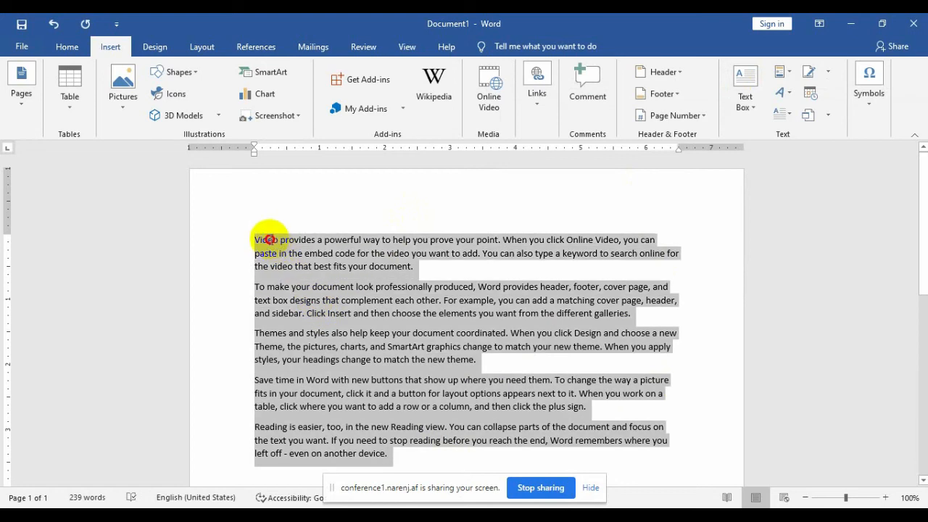
# Step: Save the selection to the AutoText gallery as 'all', then close the document
pyautogui.click(792, 71)
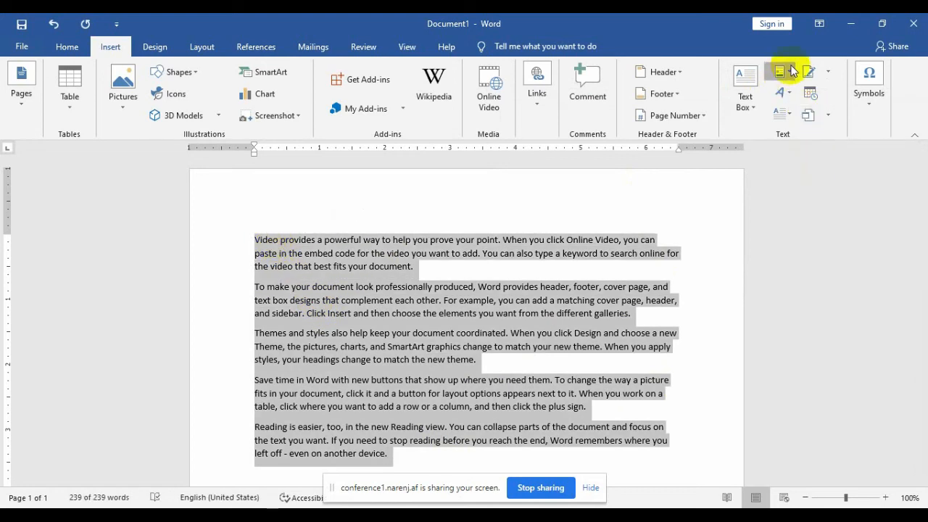
pyautogui.moveTo(798, 97)
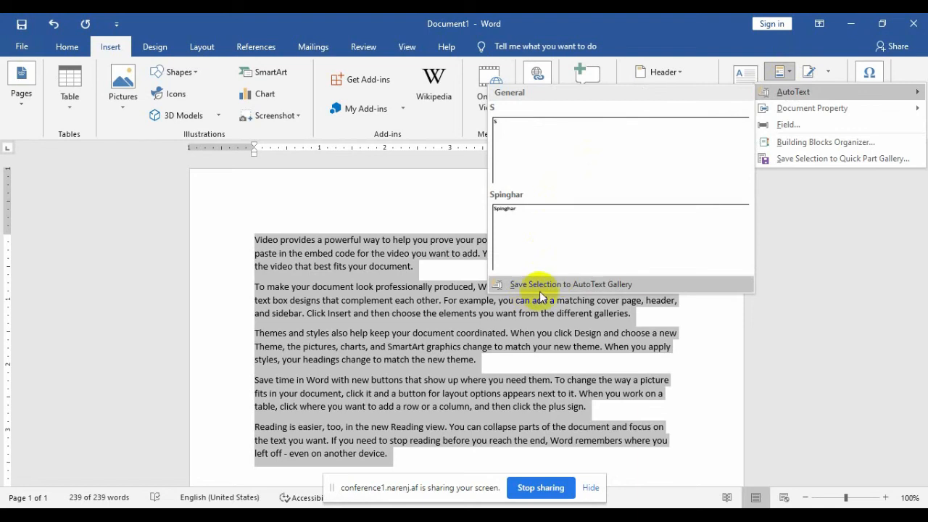
pyautogui.click(595, 287)
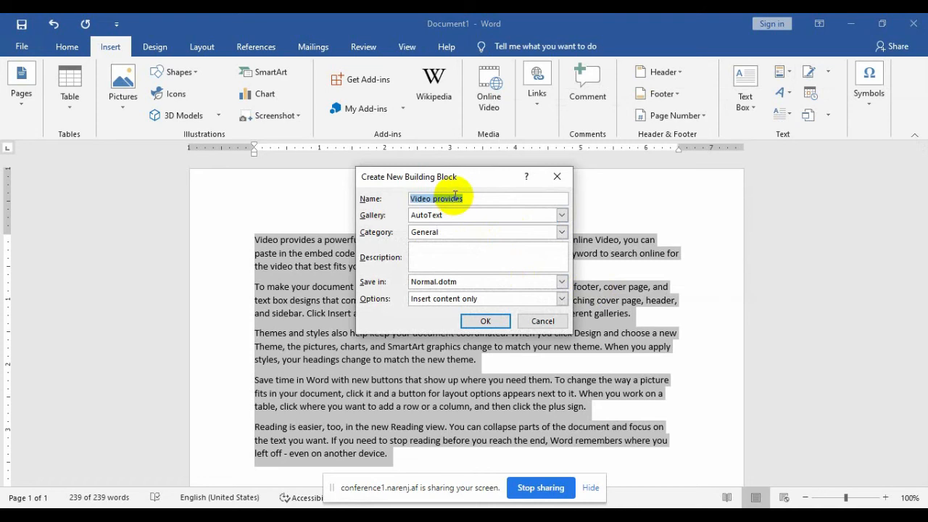
pyautogui.write('all')
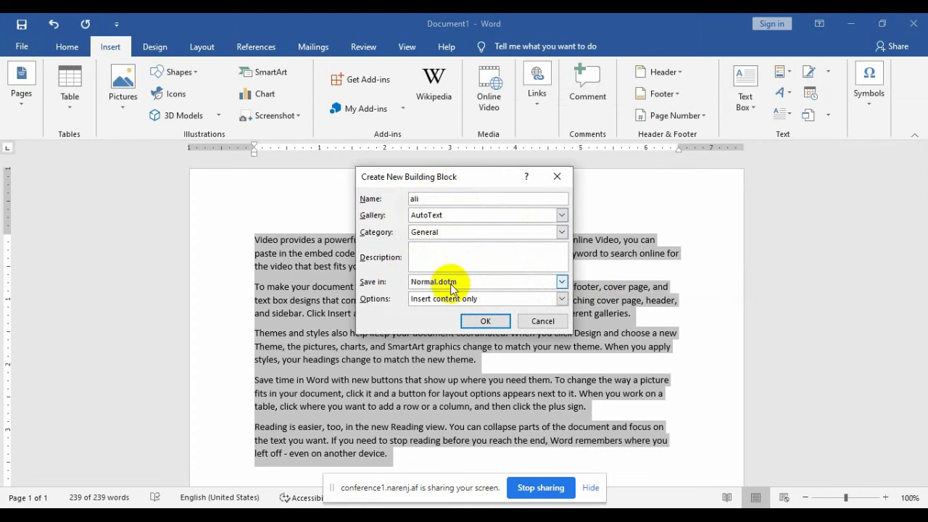
pyautogui.click(485, 322)
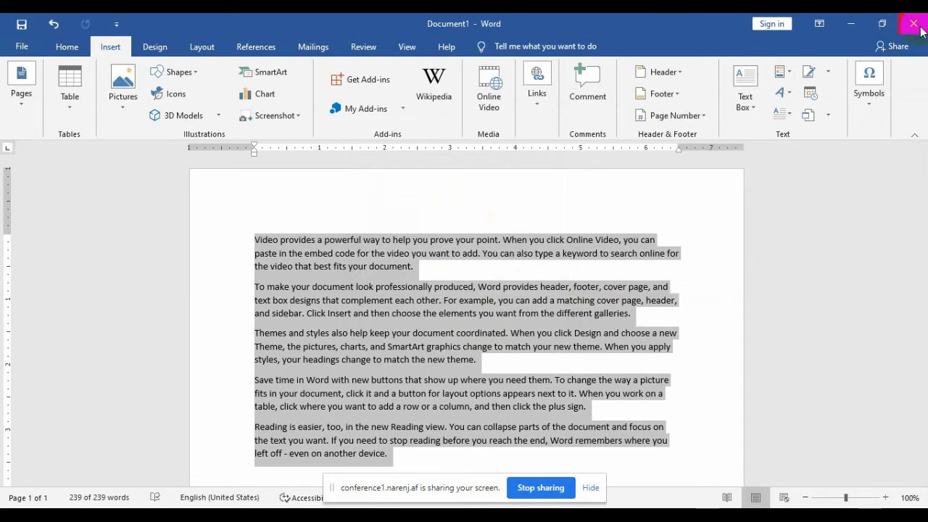
pyautogui.click(916, 26)
# Step: Discard the changes, then relaunch Word from the Start menu with a blank document
pyautogui.click(477, 294)
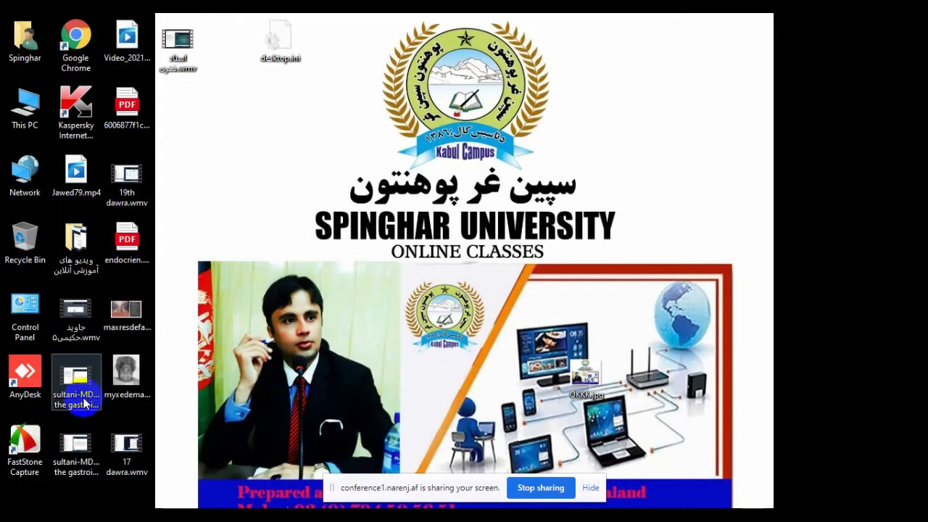
pyautogui.click(13, 507)
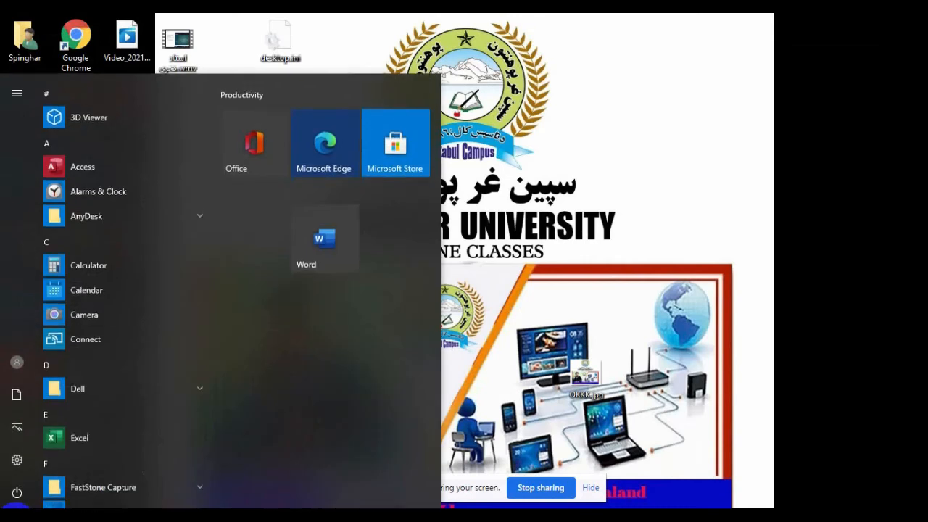
pyautogui.click(348, 250)
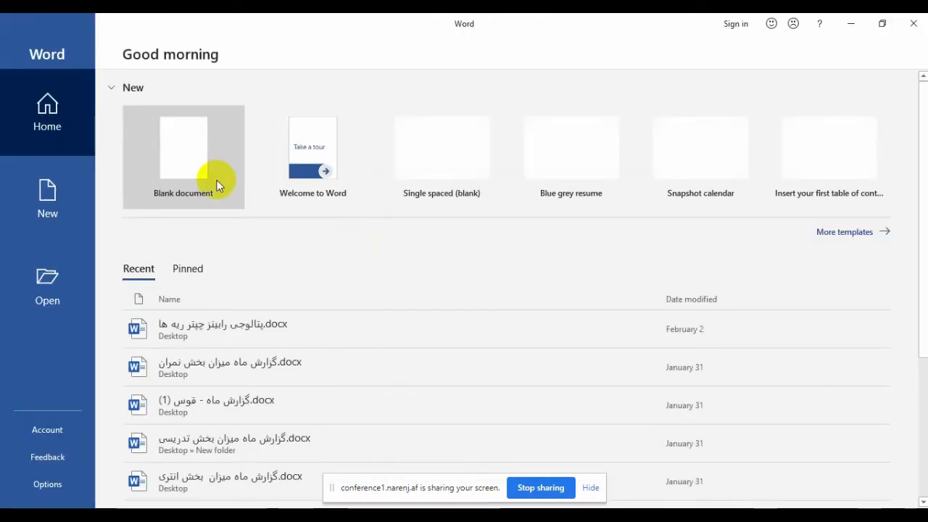
pyautogui.click(197, 163)
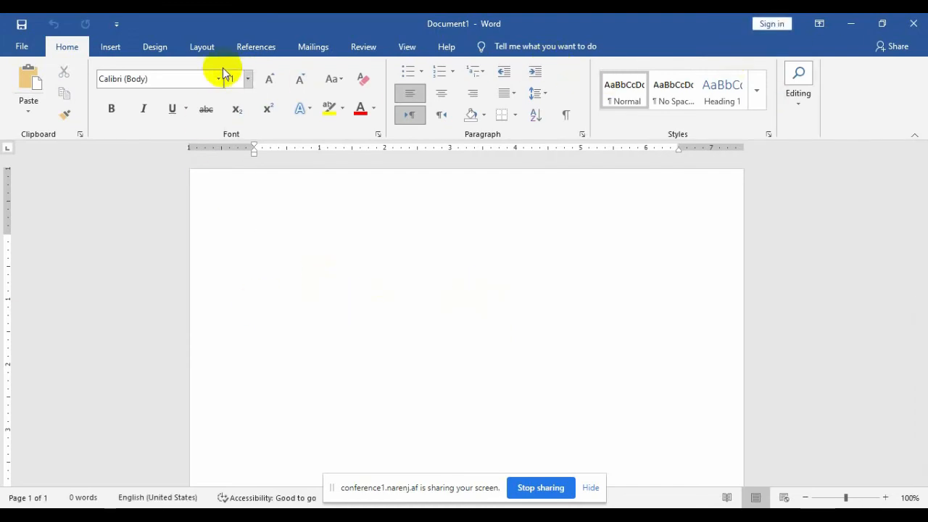
# Step: Insert the 'all' AutoText entry to restore the five sample paragraphs (239 words)
pyautogui.click(112, 50)
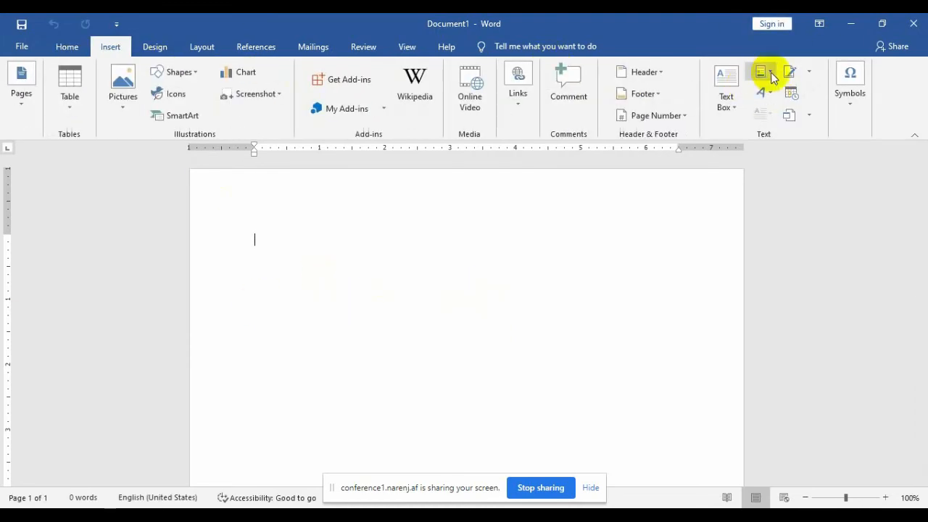
pyautogui.click(760, 71)
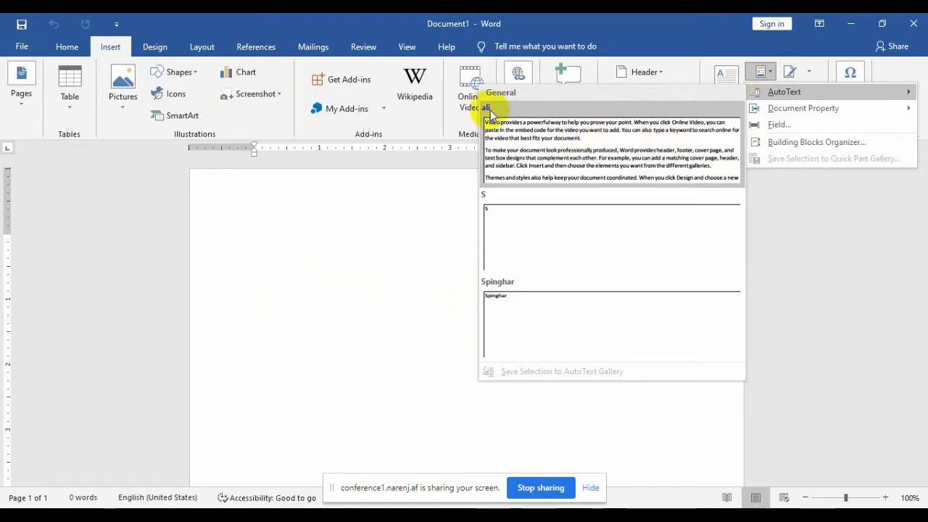
pyautogui.click(566, 152)
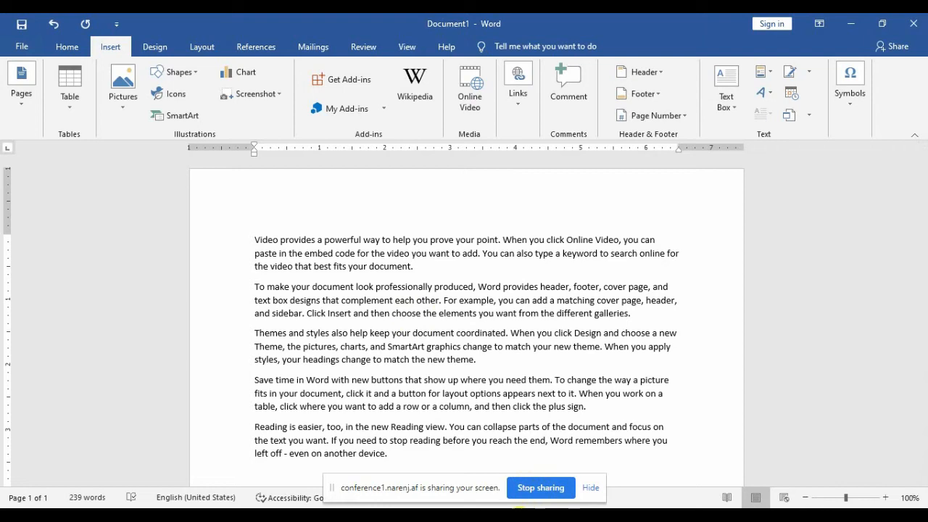
pyautogui.moveTo(471, 517)
pyautogui.click(471, 478)
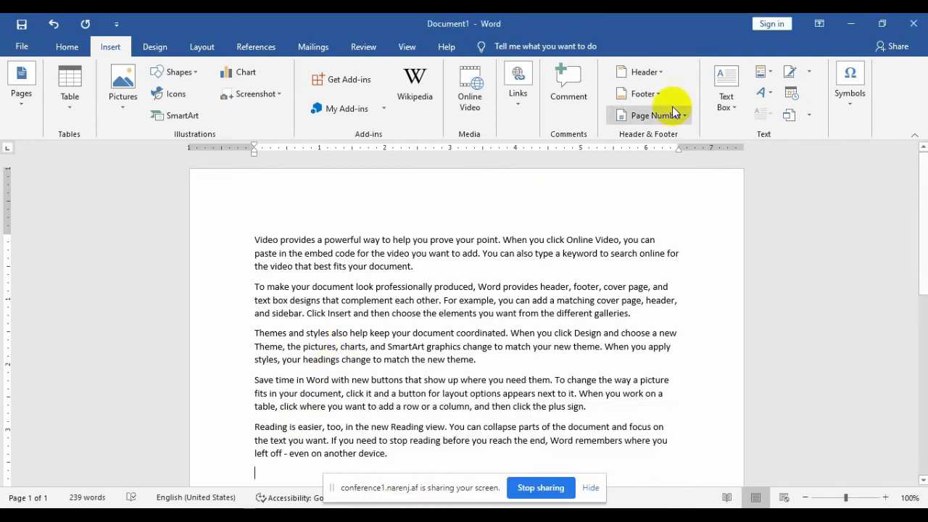
# Step: Insert the Author document property field and replace its value with the author's own name
pyautogui.click(771, 78)
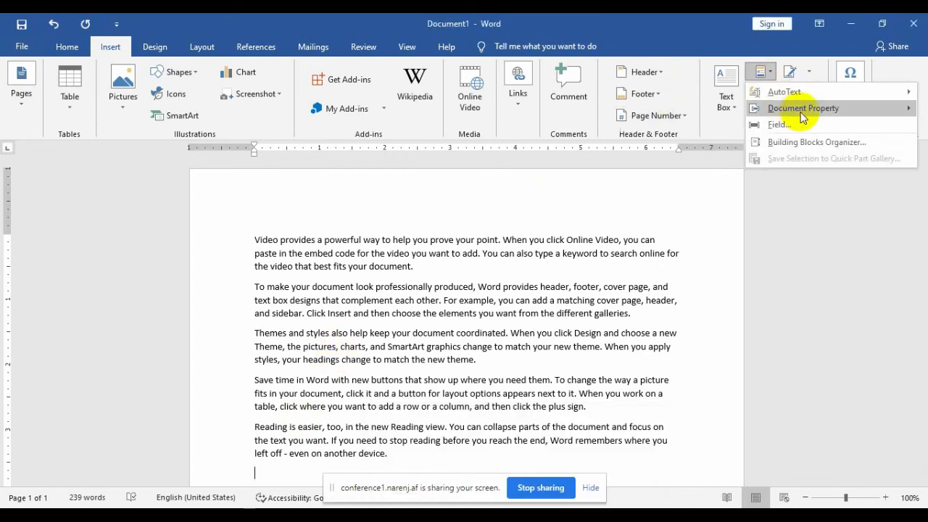
pyautogui.moveTo(809, 113)
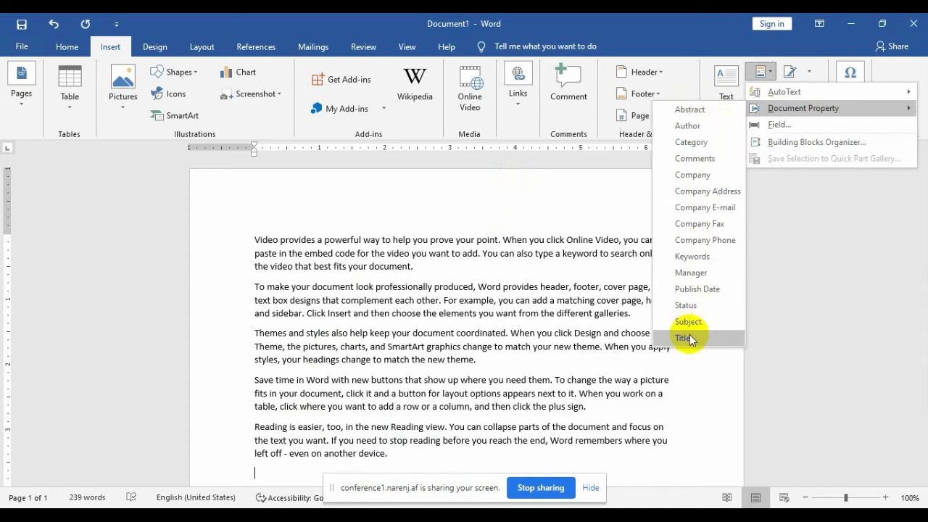
pyautogui.click(692, 126)
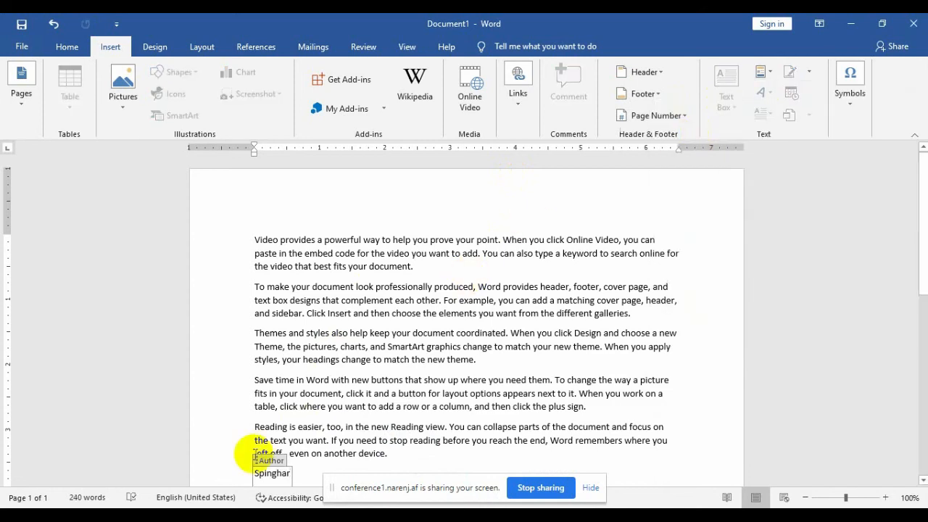
pyautogui.click(290, 472)
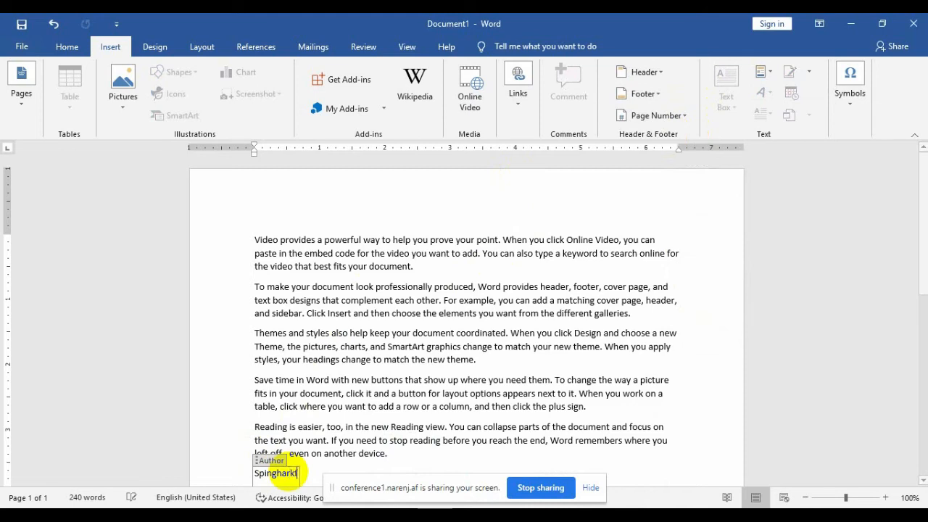
pyautogui.press('BackSpace')
pyautogui.press('BackSpace')
pyautogui.press('BackSpace')
pyautogui.press('BackSpace')
pyautogui.press('BackSpace')
pyautogui.press('BackSpace')
pyautogui.press('BackSpace')
pyautogui.press('BackSpace')
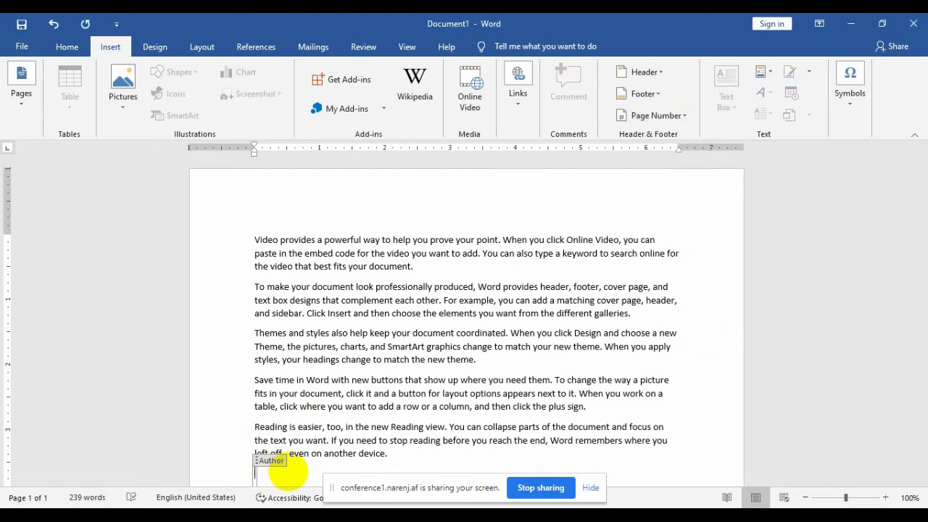
pyautogui.write('Waseem')
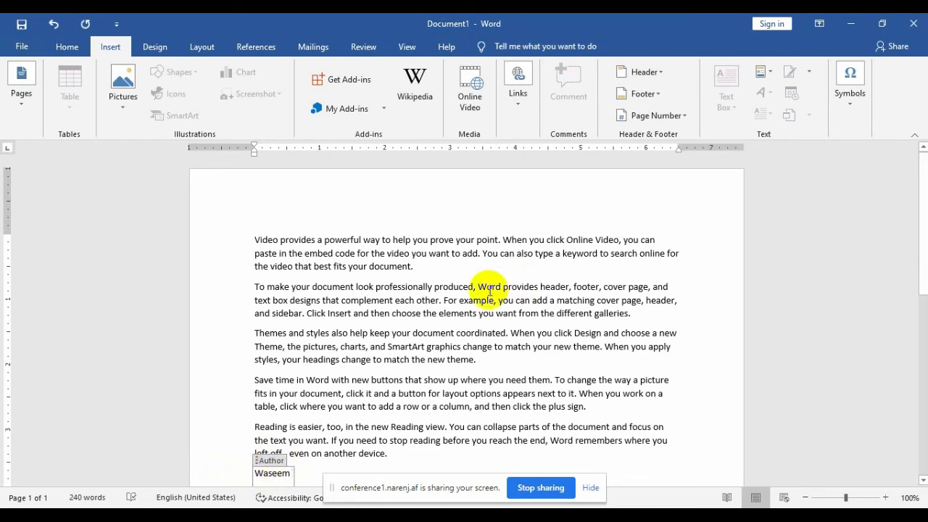
pyautogui.click(549, 262)
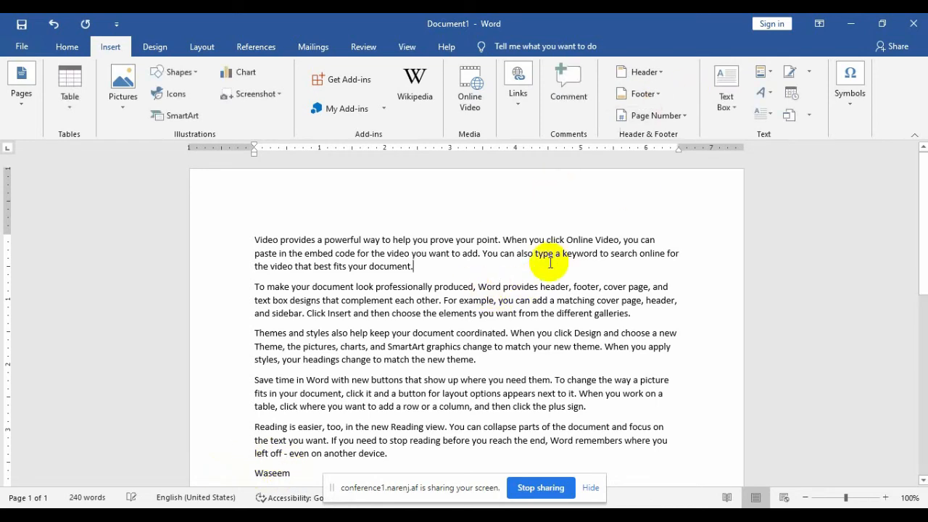
# Step: Add a Date field in 2/10/2021 format, without preserved formatting, ending the first paragraph
pyautogui.click(761, 72)
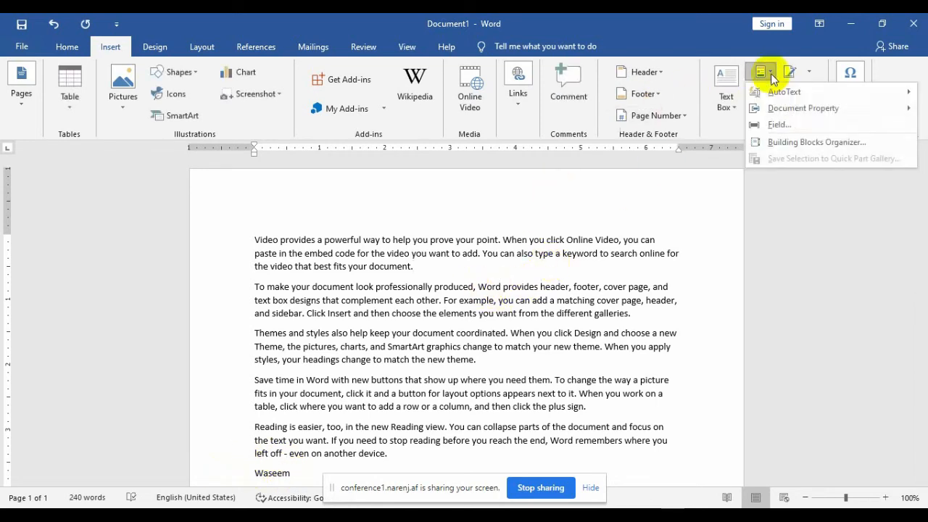
pyautogui.click(800, 122)
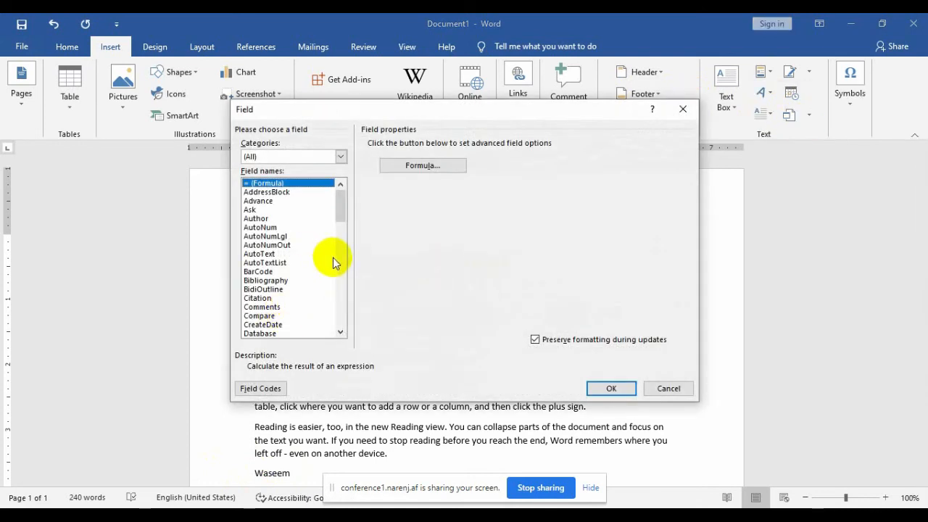
pyautogui.moveTo(342, 215); pyautogui.dragTo(348, 246)
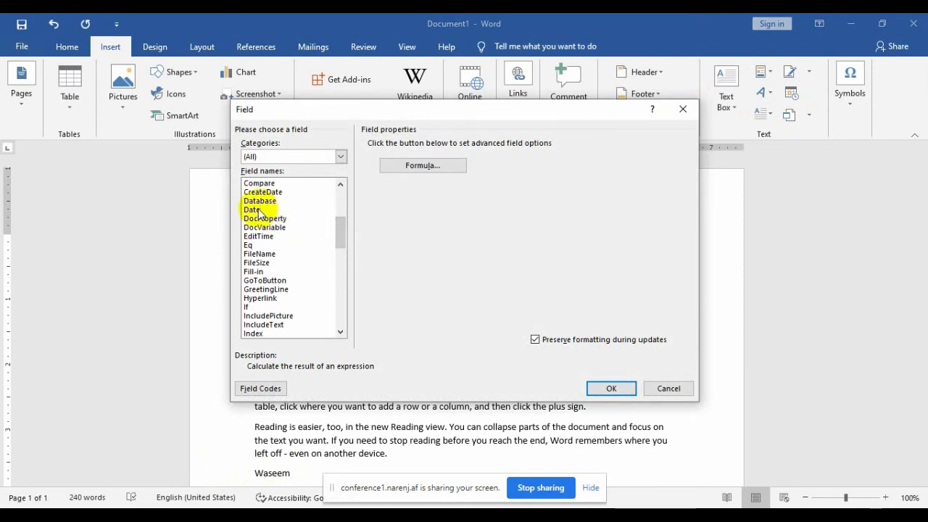
pyautogui.click(255, 209)
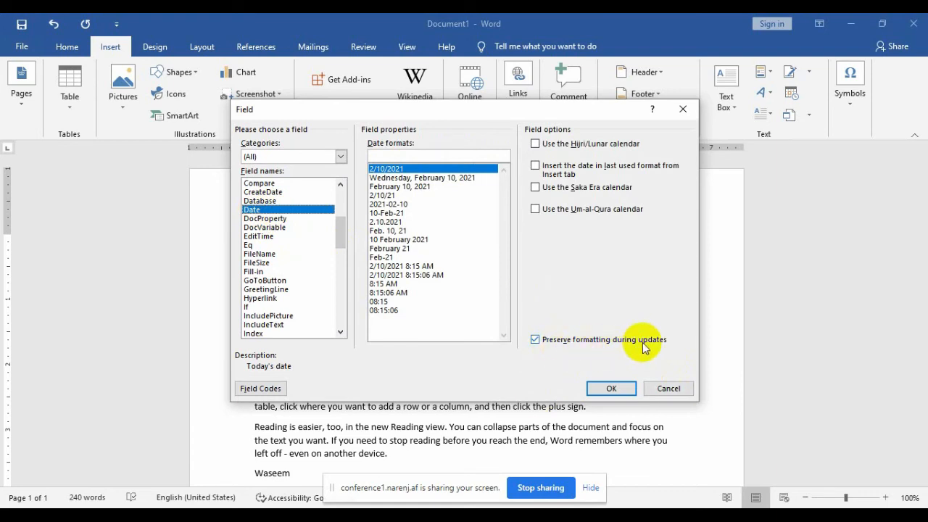
pyautogui.click(545, 342)
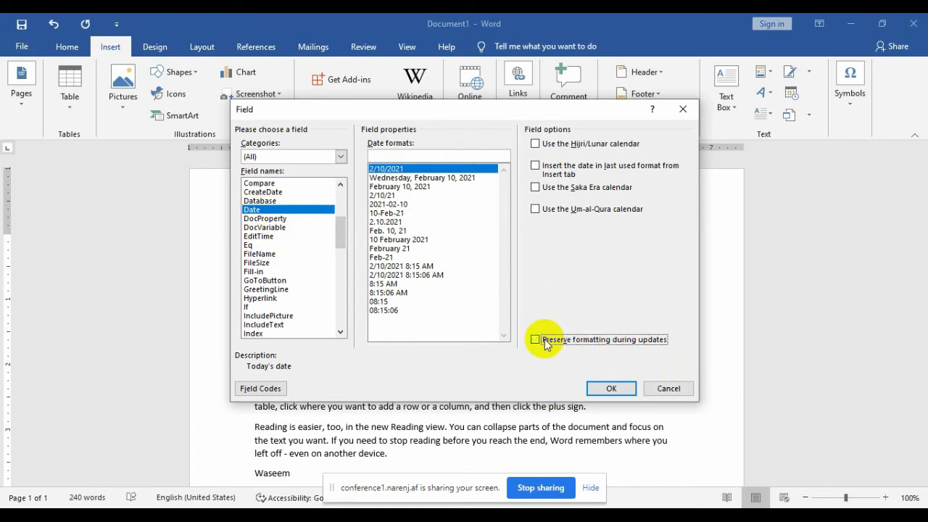
pyautogui.click(607, 388)
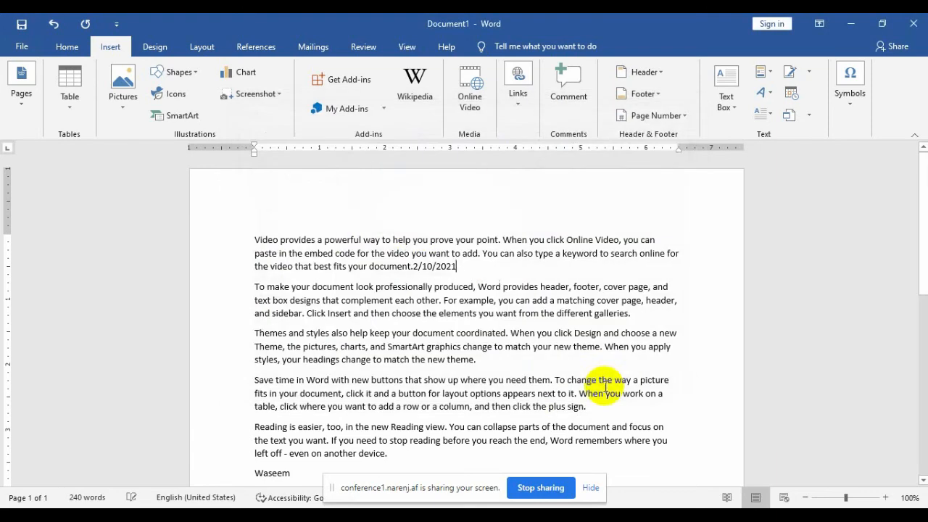
pyautogui.click(433, 267)
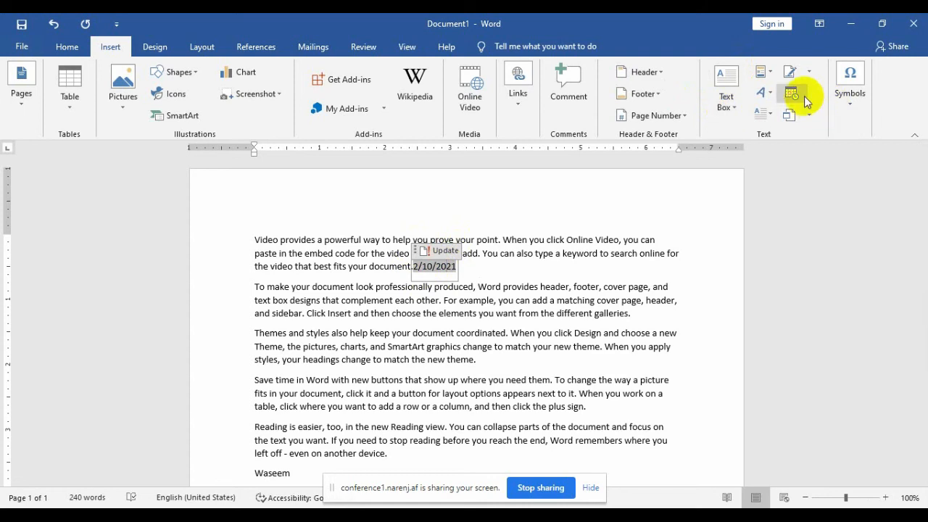
pyautogui.click(767, 74)
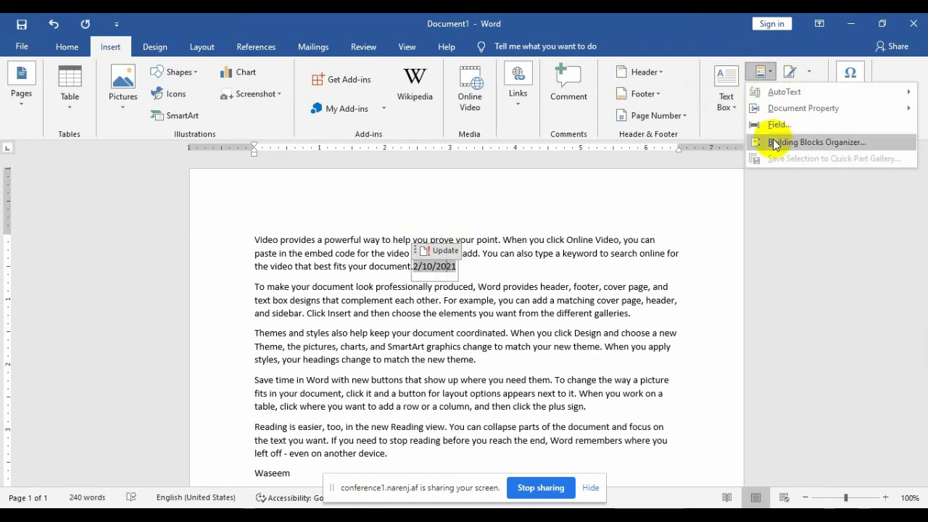
pyautogui.click(817, 142)
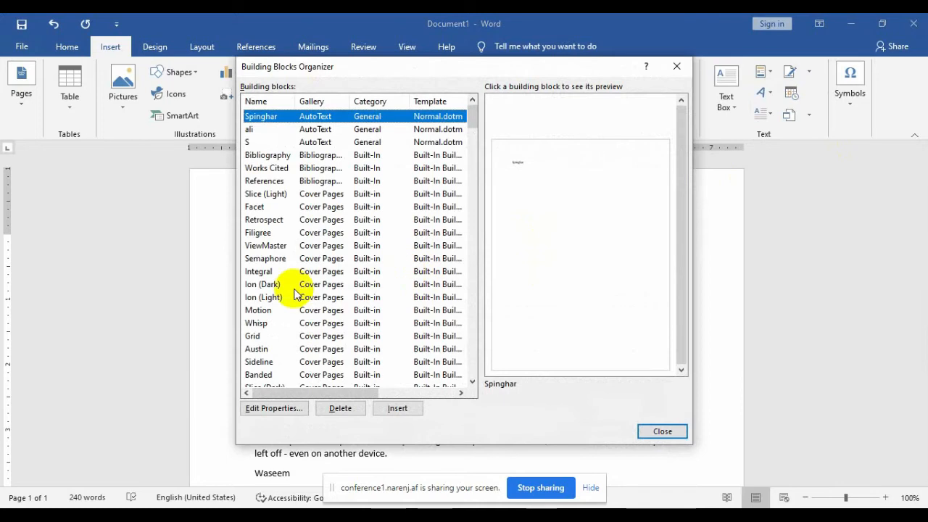
pyautogui.click(271, 297)
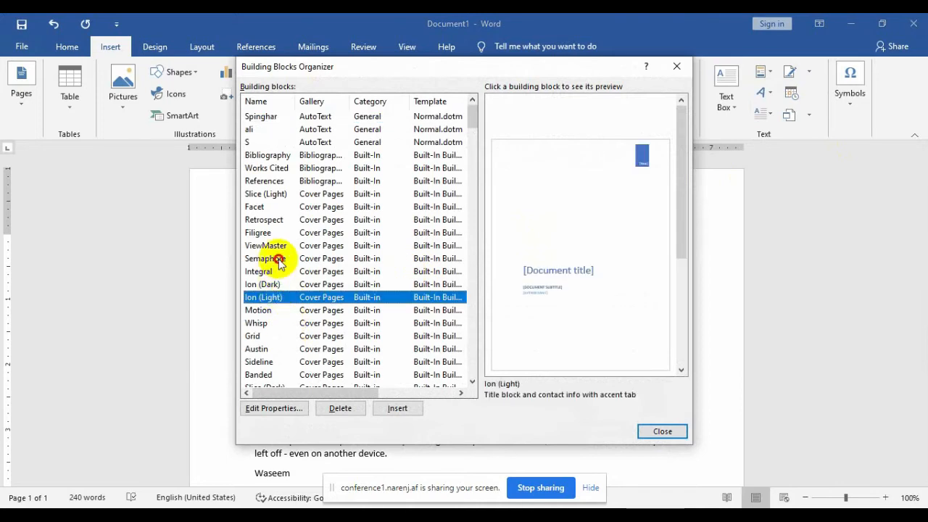
pyautogui.click(279, 260)
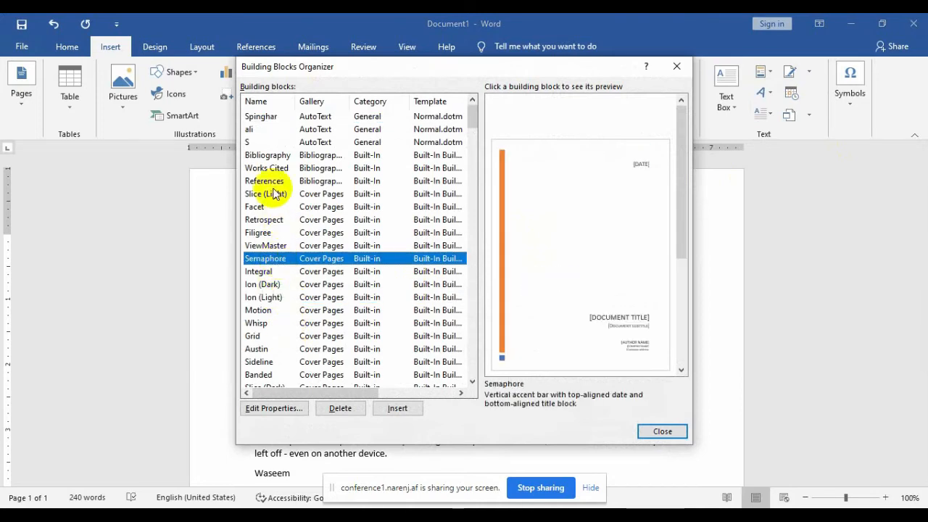
pyautogui.click(250, 130)
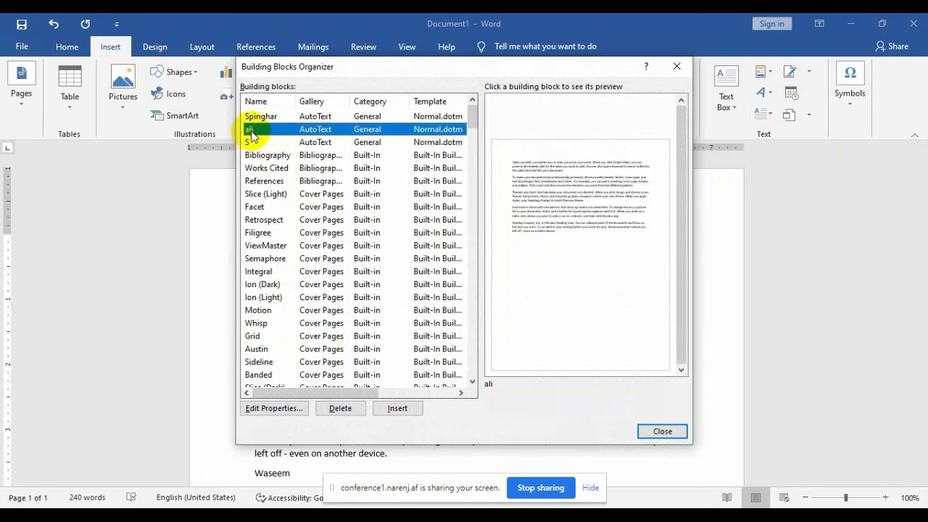
pyautogui.click(297, 271)
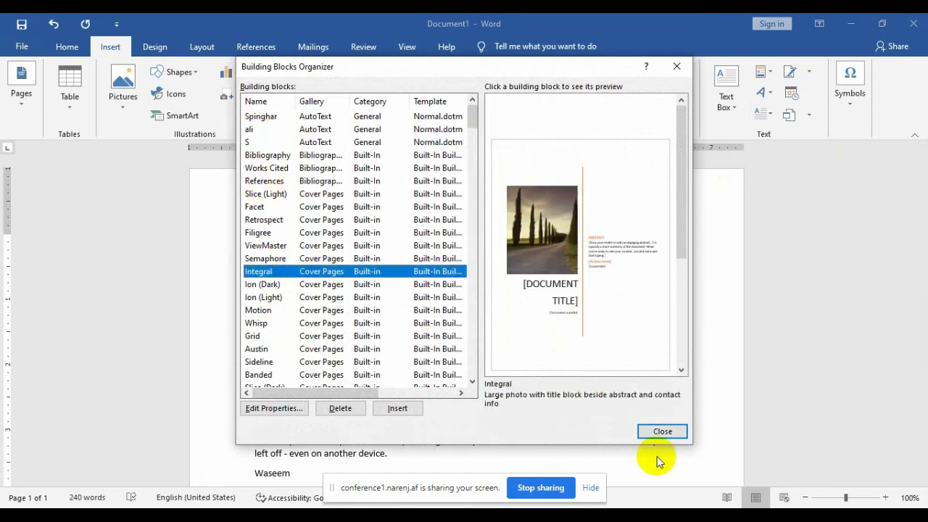
pyautogui.click(661, 432)
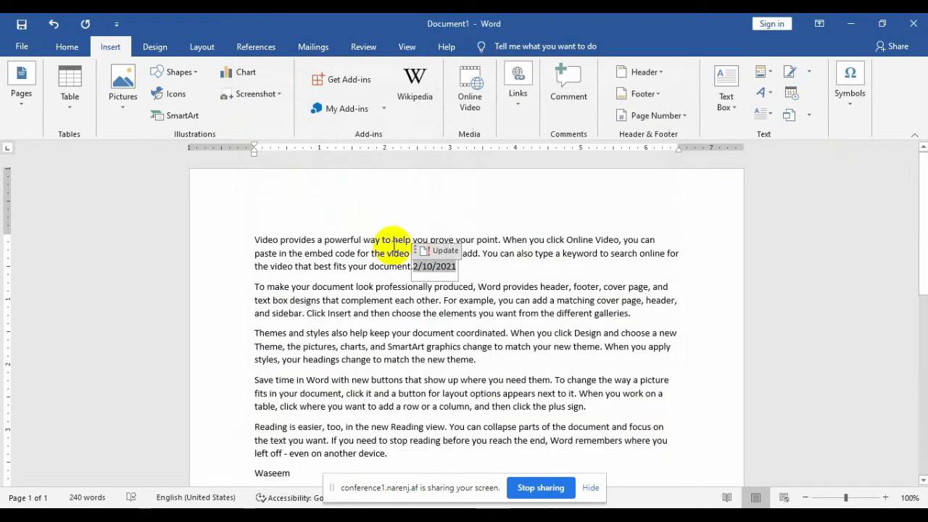
pyautogui.click(22, 47)
# Step: Create a new blank document, Document2, from File > New
pyautogui.click(52, 109)
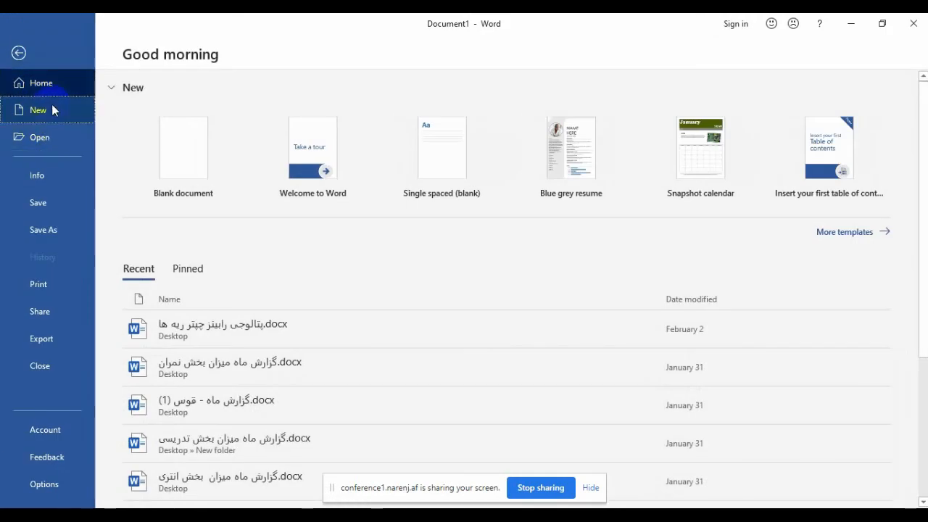
pyautogui.click(193, 180)
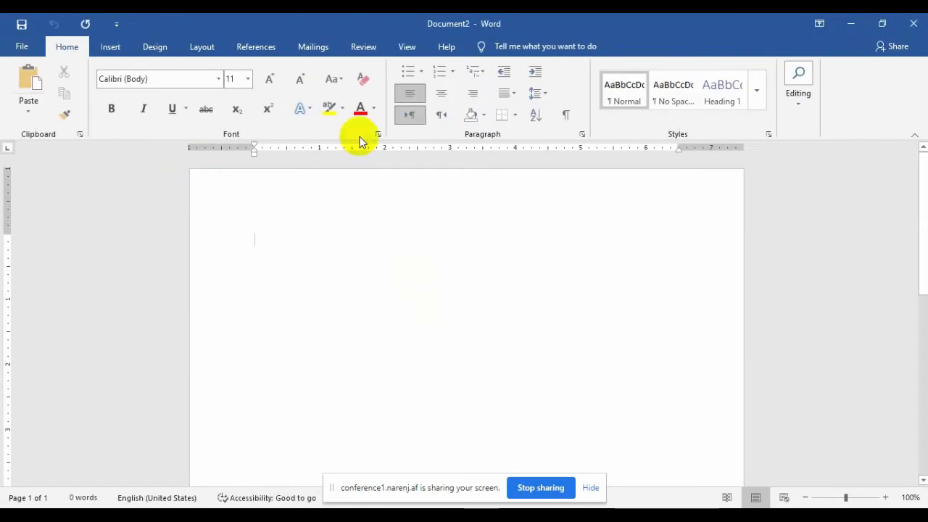
pyautogui.click(119, 48)
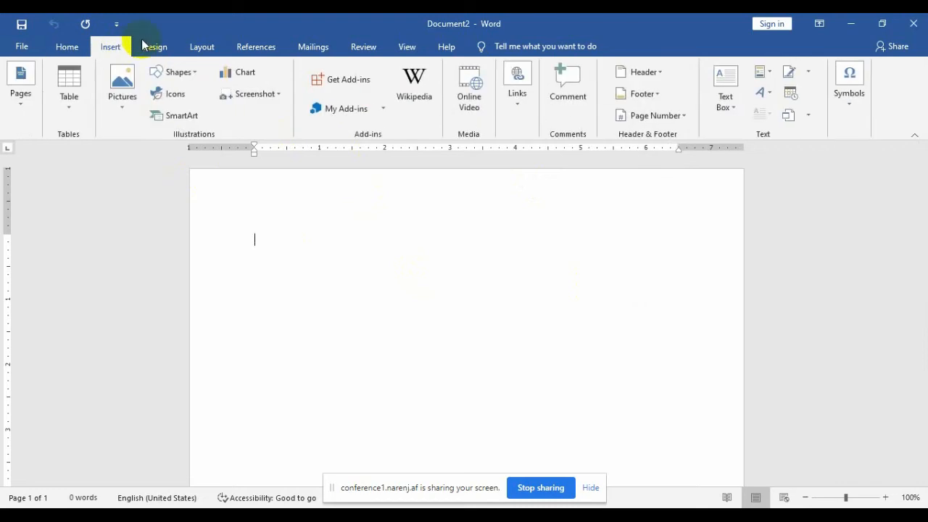
pyautogui.click(770, 73)
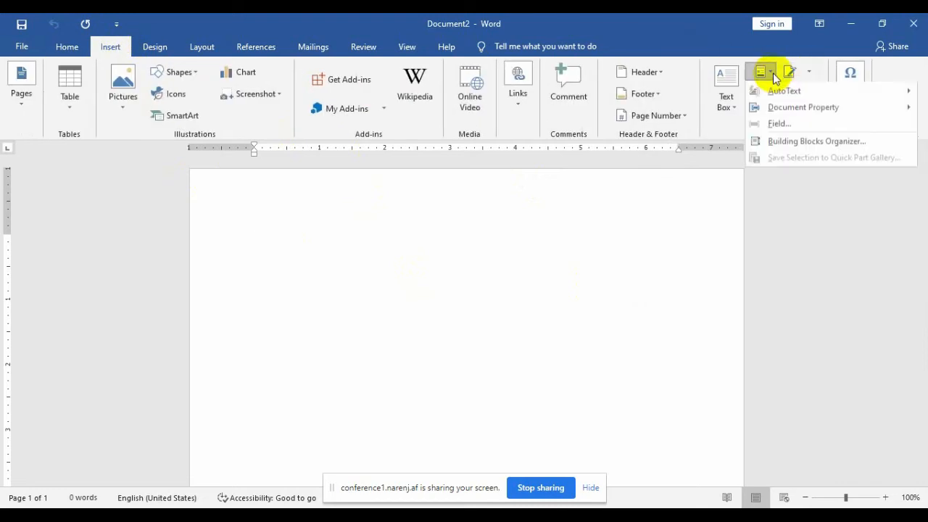
pyautogui.click(812, 143)
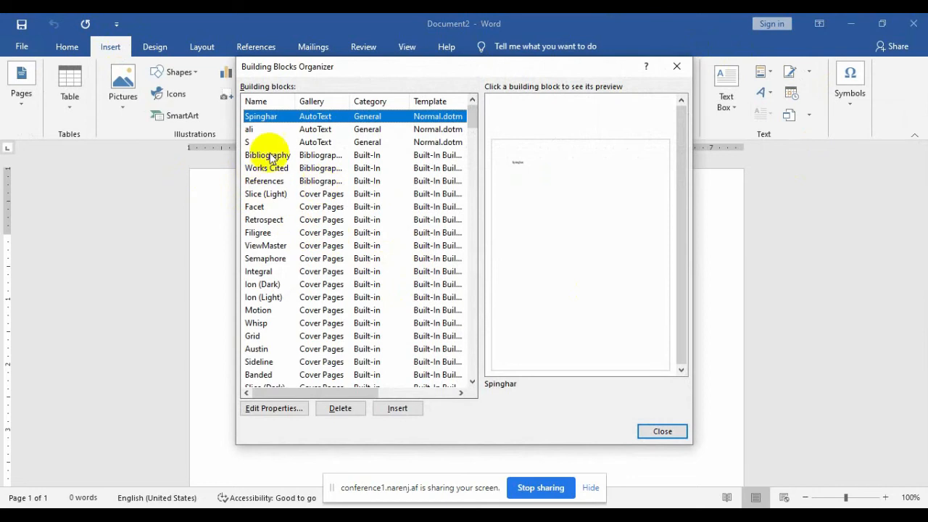
pyautogui.click(266, 132)
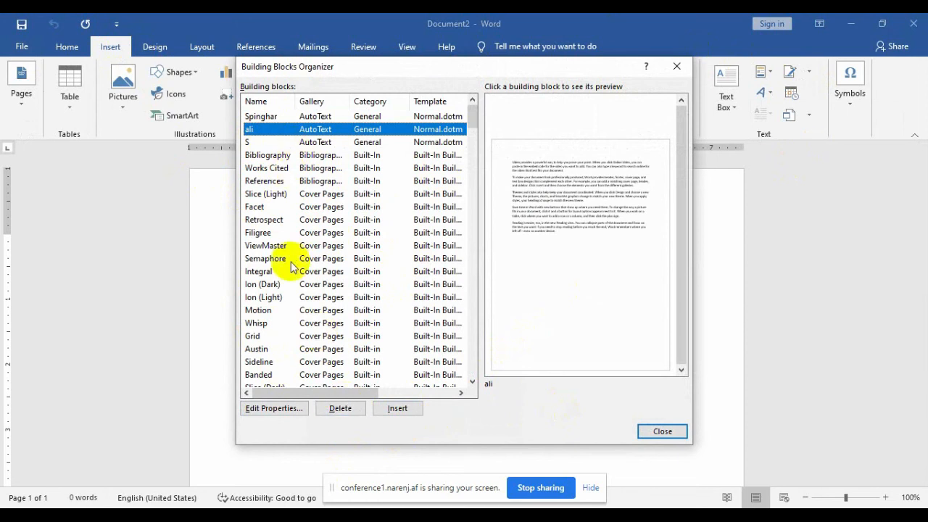
pyautogui.click(264, 246)
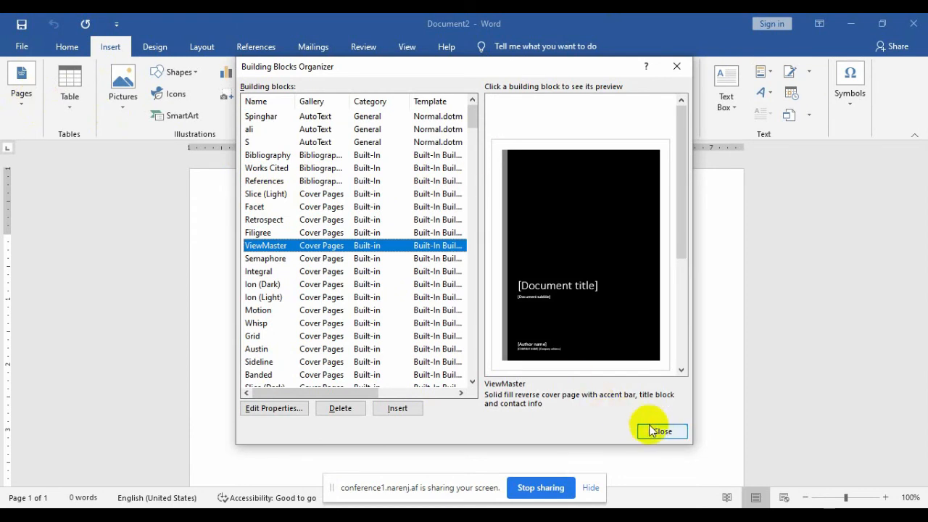
pyautogui.click(398, 409)
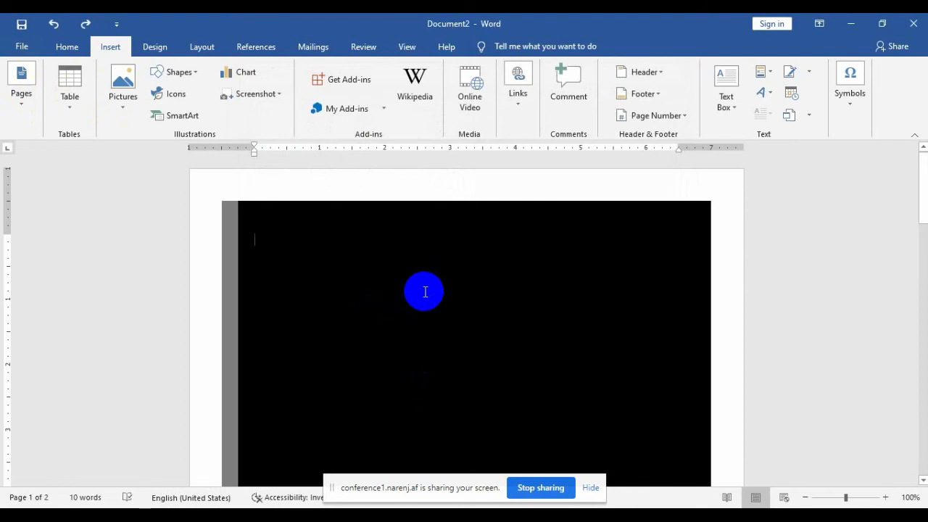
pyautogui.hotkey('ctrl', 'z')
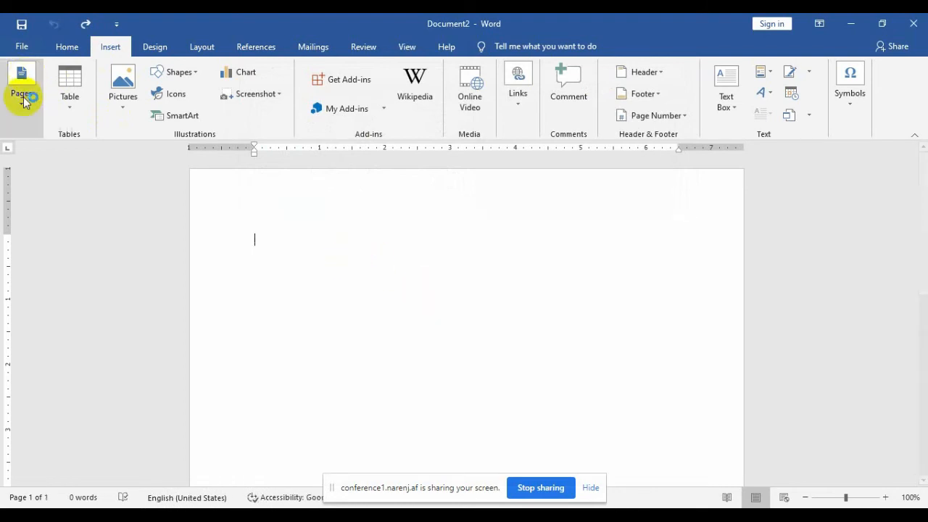
pyautogui.click(23, 98)
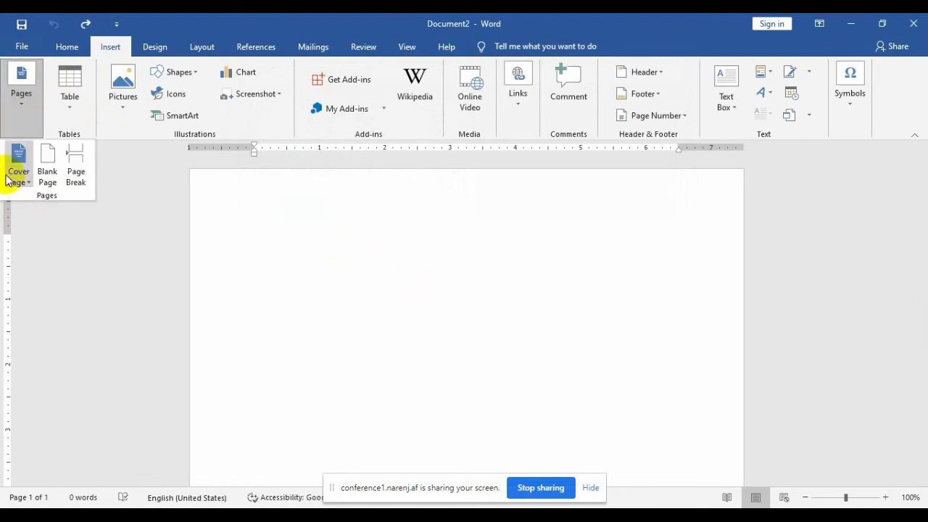
pyautogui.click(477, 312)
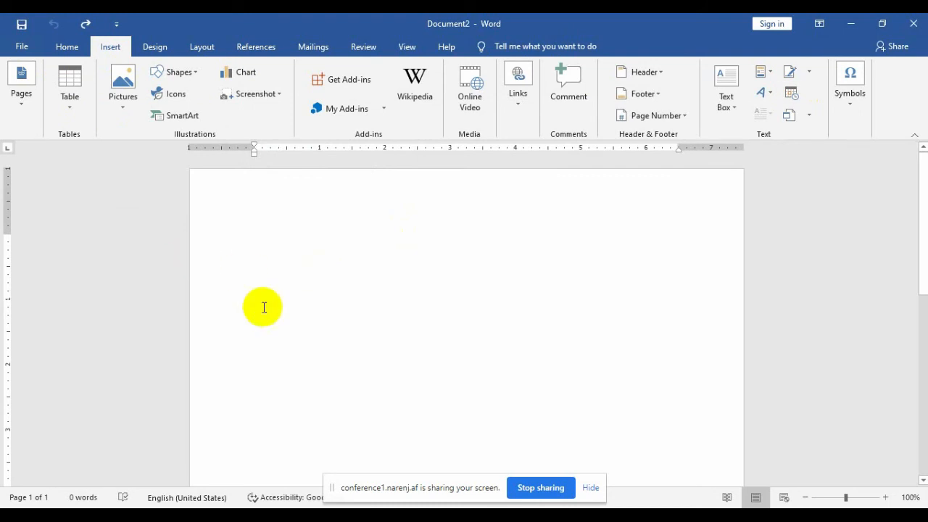
# Step: Enter two short lines of filler text
pyautogui.write('dklfjdskafjlkdsjflkasdfjadsfjdsaflasfds')
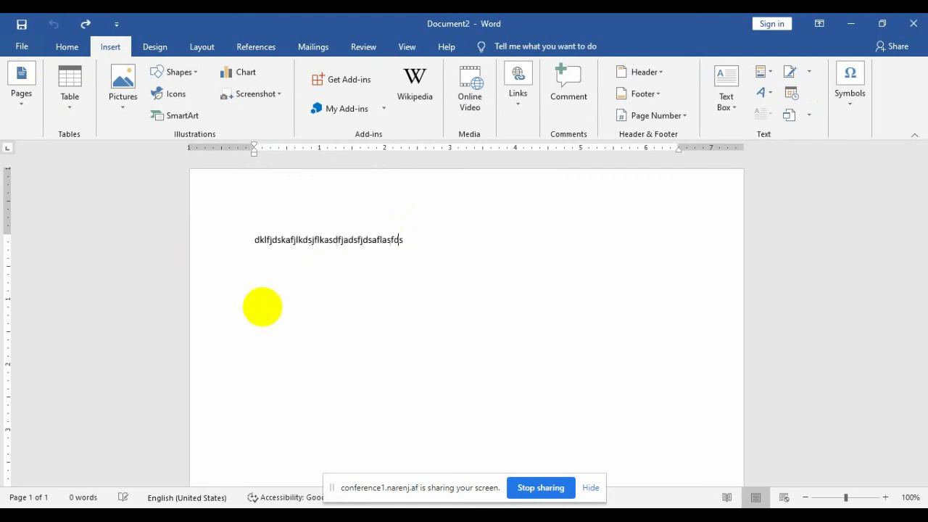
pyautogui.write('fas')
pyautogui.press('Return')
pyautogui.write('dsafadsf')
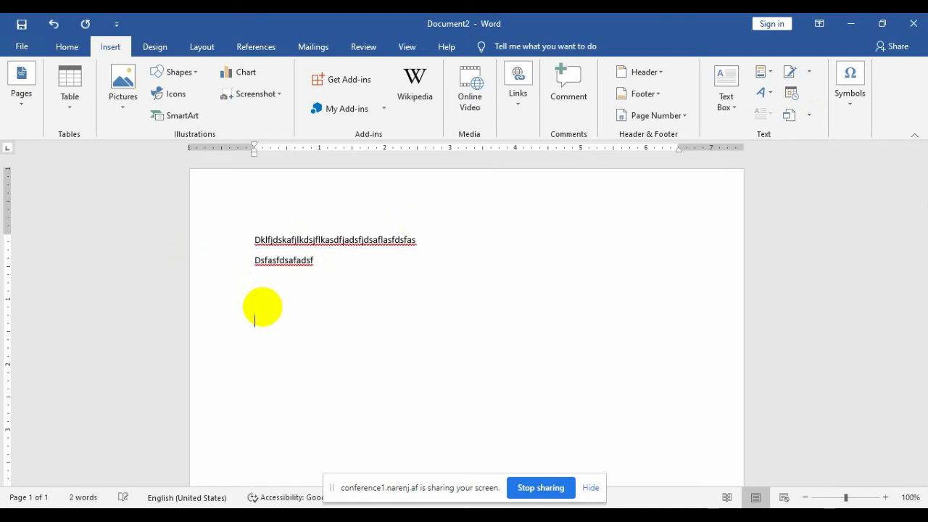
# Step: Insert the date as 10 February 2021 using the Date & Time dialog
pyautogui.click(792, 96)
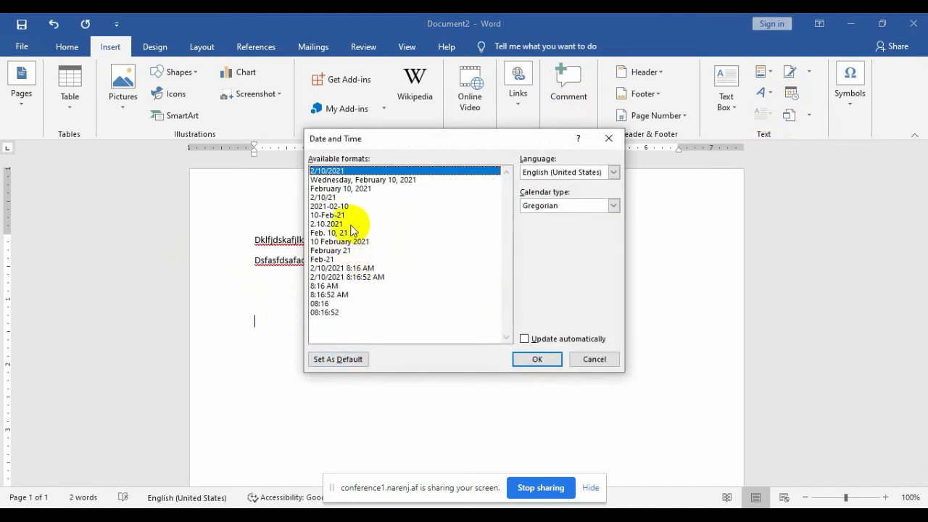
pyautogui.click(337, 268)
pyautogui.click(340, 250)
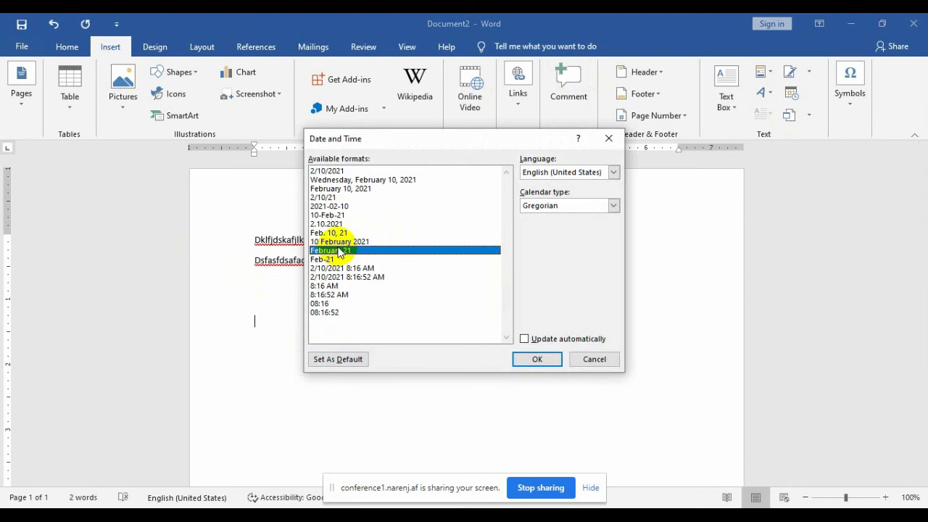
pyautogui.click(333, 242)
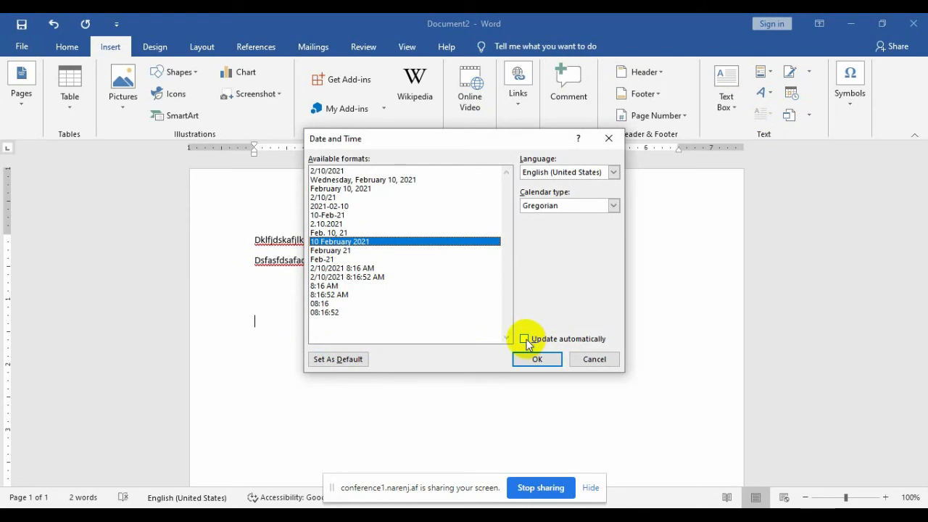
pyautogui.click(536, 358)
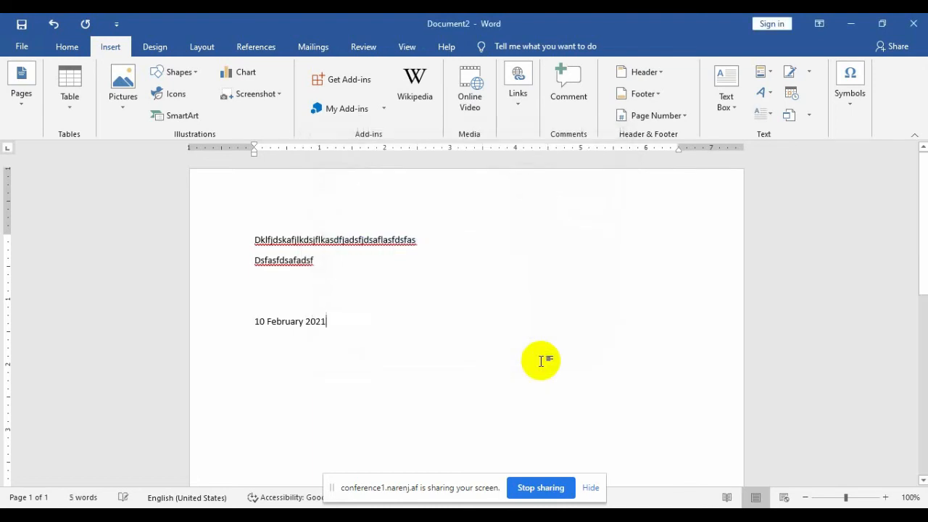
# Step: Delete all text from Document2, then reopen the Object dropdown on the Insert tab
pyautogui.click(808, 115)
pyautogui.click(805, 135)
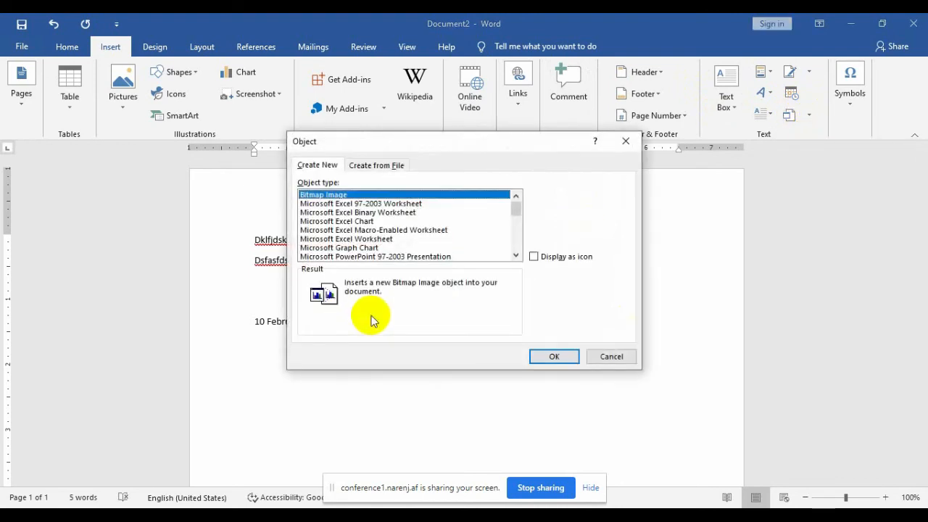
pyautogui.click(611, 356)
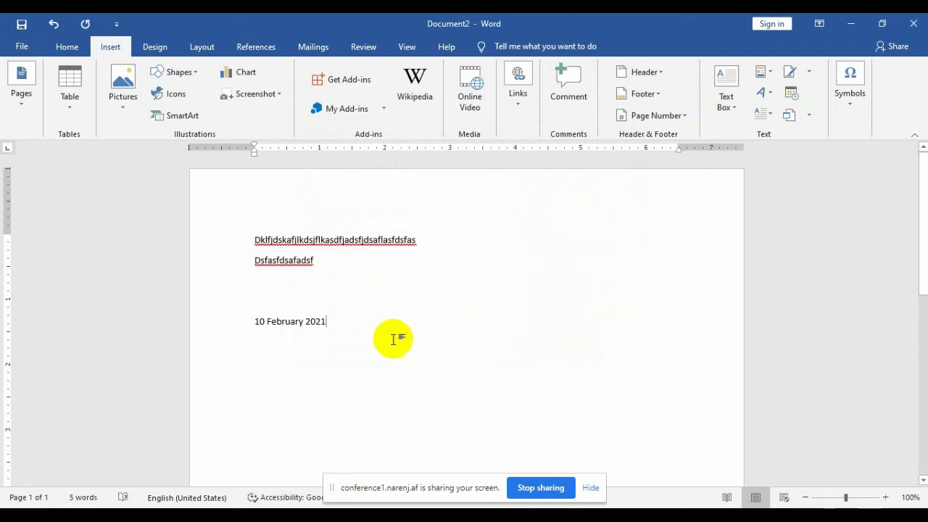
pyautogui.moveTo(394, 336); pyautogui.dragTo(256, 176)
pyautogui.press('Delete')
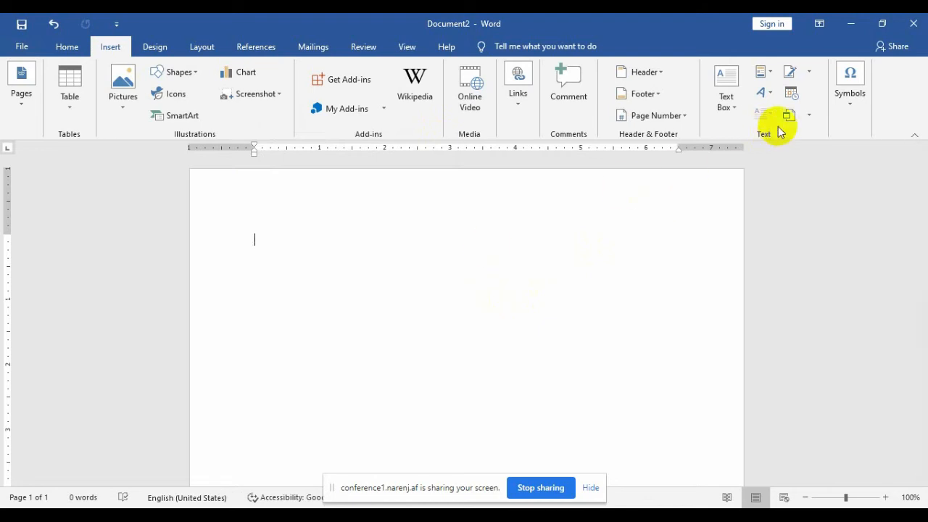
pyautogui.click(810, 116)
# Step: Embed a new Microsoft Excel Worksheet object in the document
pyautogui.click(799, 135)
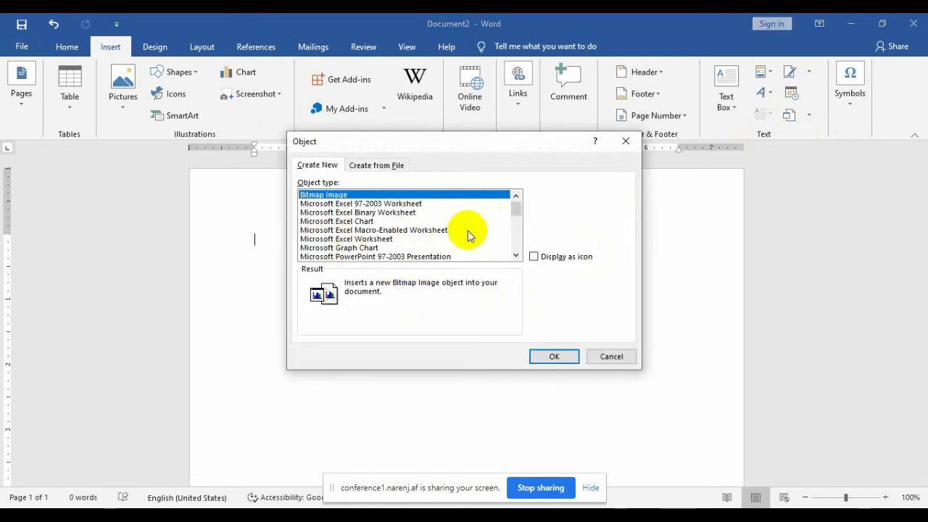
pyautogui.click(348, 239)
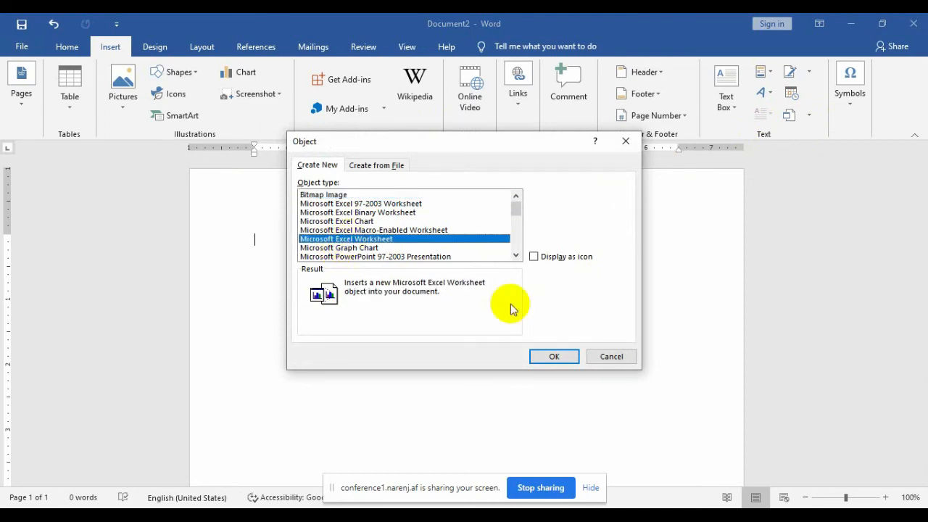
pyautogui.click(556, 356)
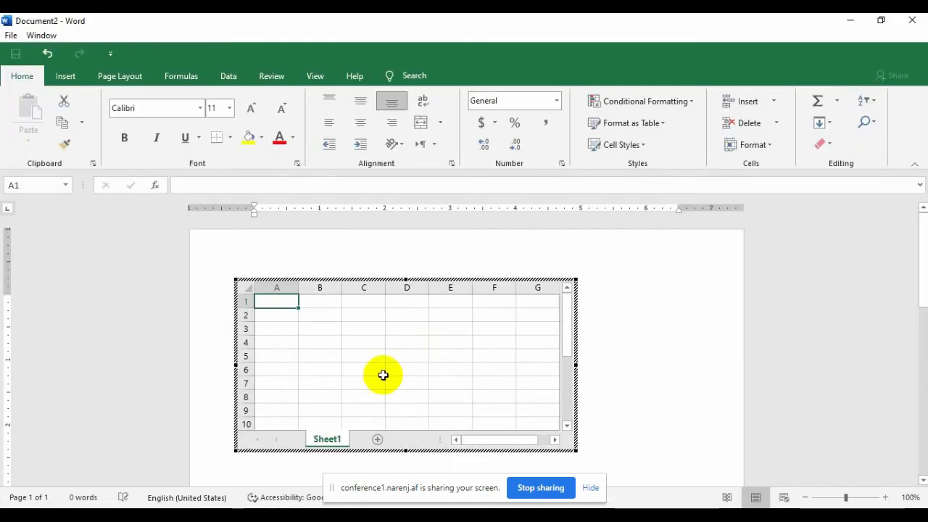
# Step: Fill cells A1 through E8 with 'asad' in one entry, then exit the worksheet
pyautogui.moveTo(282, 300); pyautogui.dragTo(443, 394)
pyautogui.write('asadd')
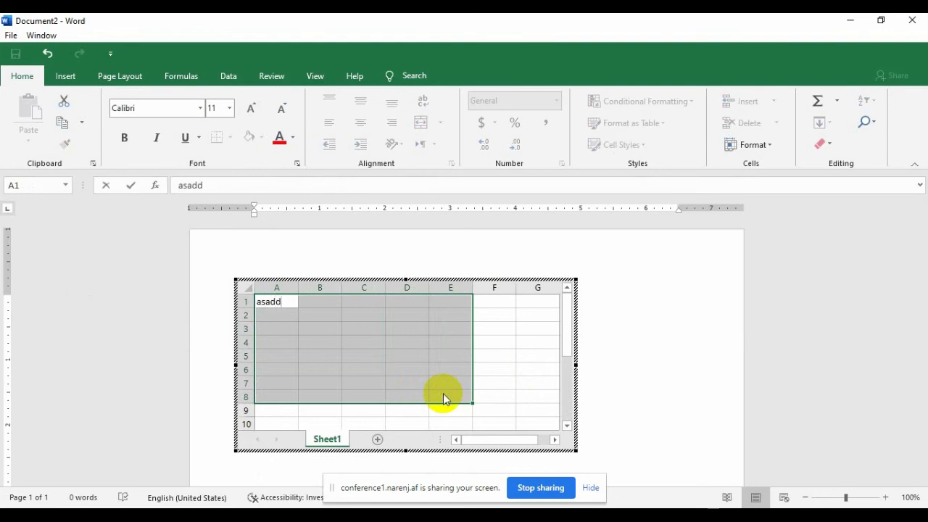
pyautogui.hotkey('ctrl', 'Return')
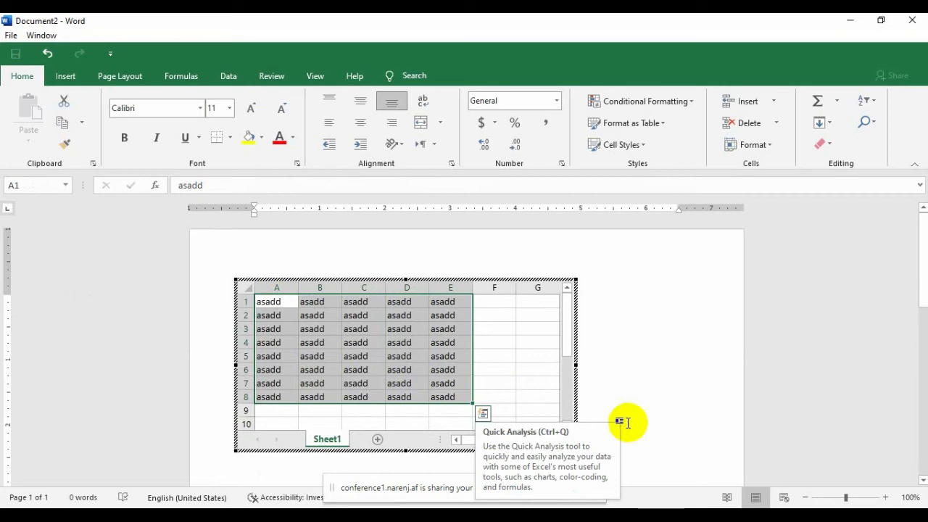
pyautogui.click(655, 367)
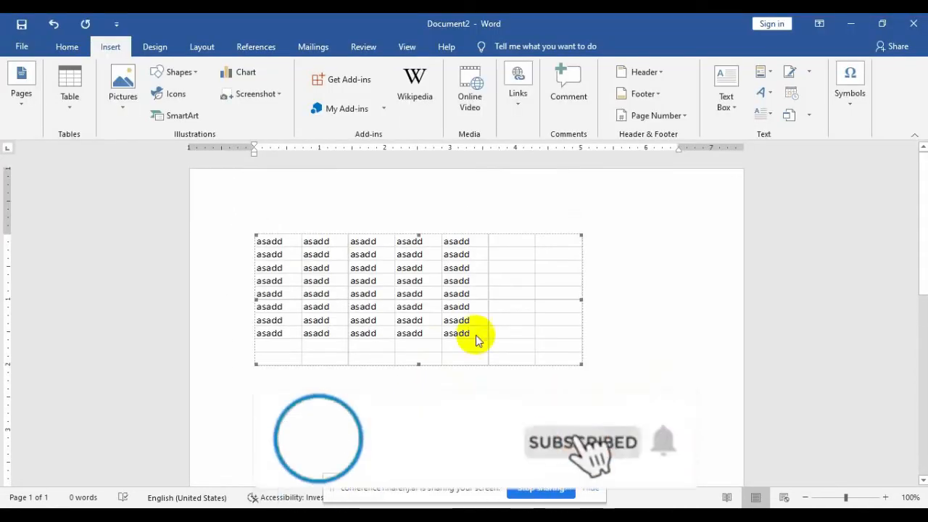
# Step: Try the Object dialog with the Excel binary worksheet type, then cancel without inserting
pyautogui.click(808, 116)
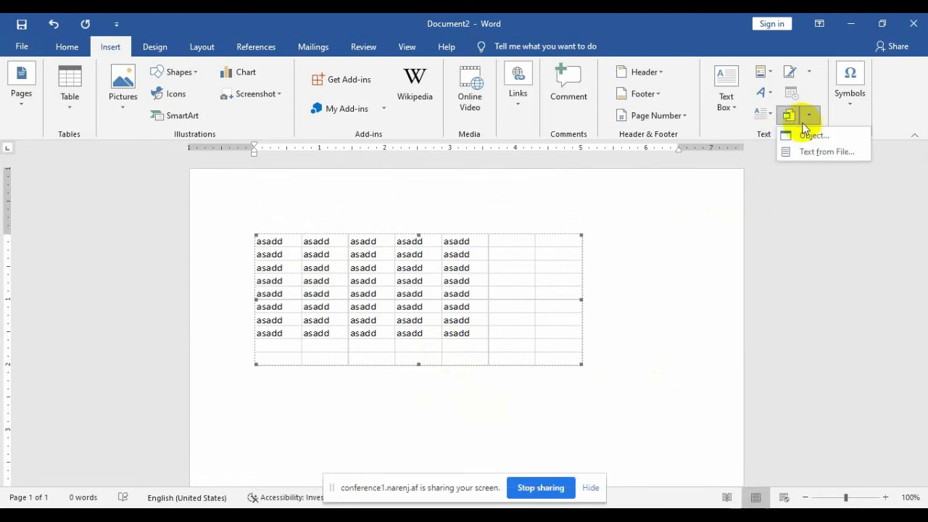
pyautogui.click(808, 135)
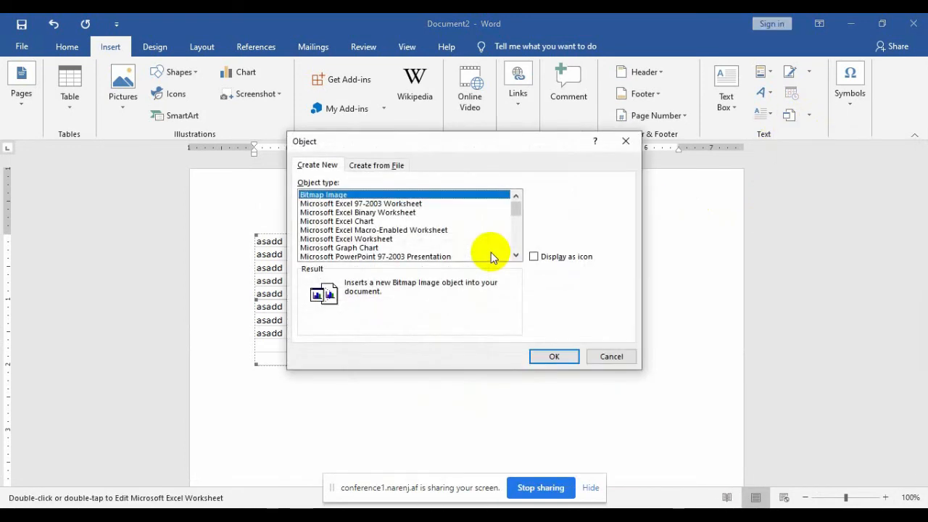
pyautogui.click(383, 248)
pyautogui.click(355, 212)
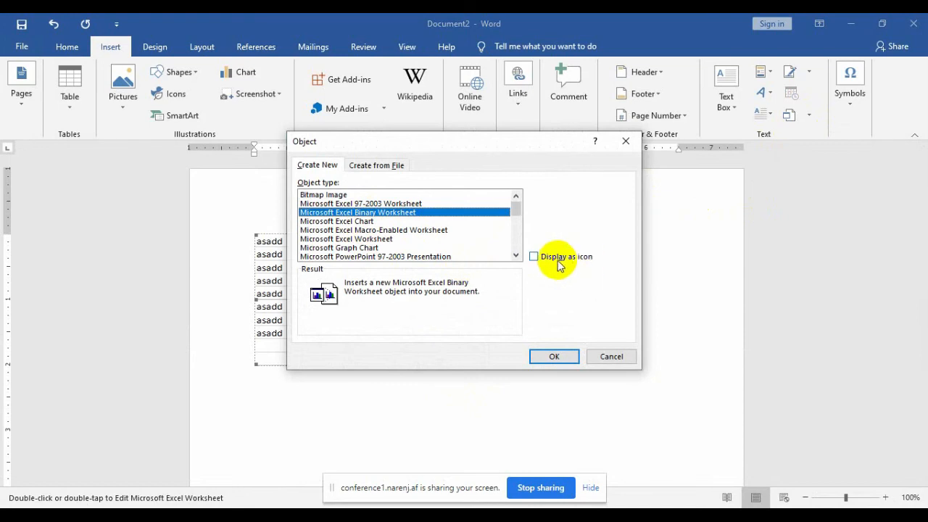
pyautogui.click(616, 356)
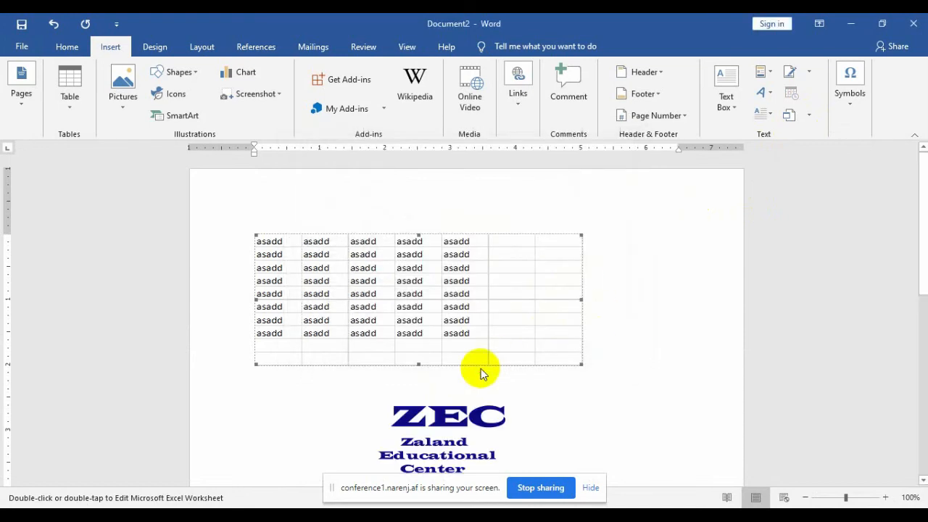
# Step: Put the insertion point below the asadd table, briefly opening and closing the signature line options
pyautogui.click(463, 415)
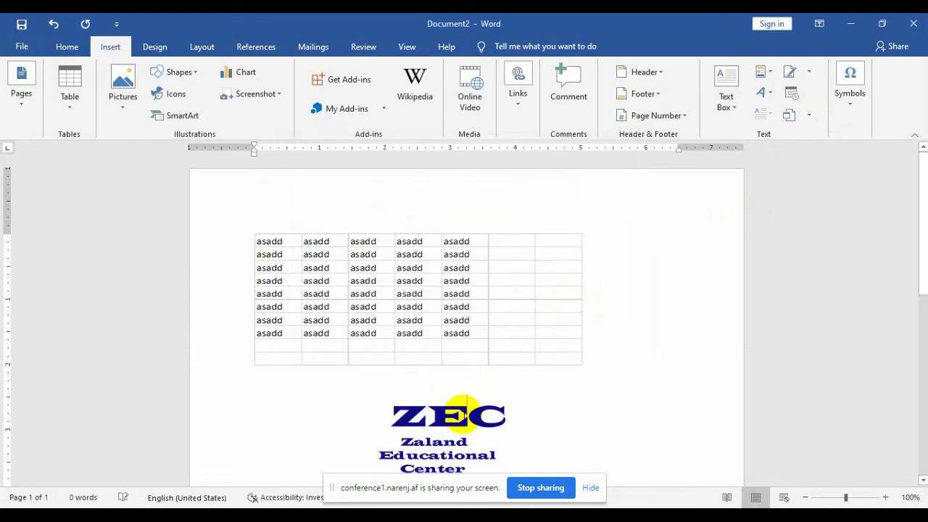
pyautogui.hotkey('ctrl', 'a')
pyautogui.click(462, 415)
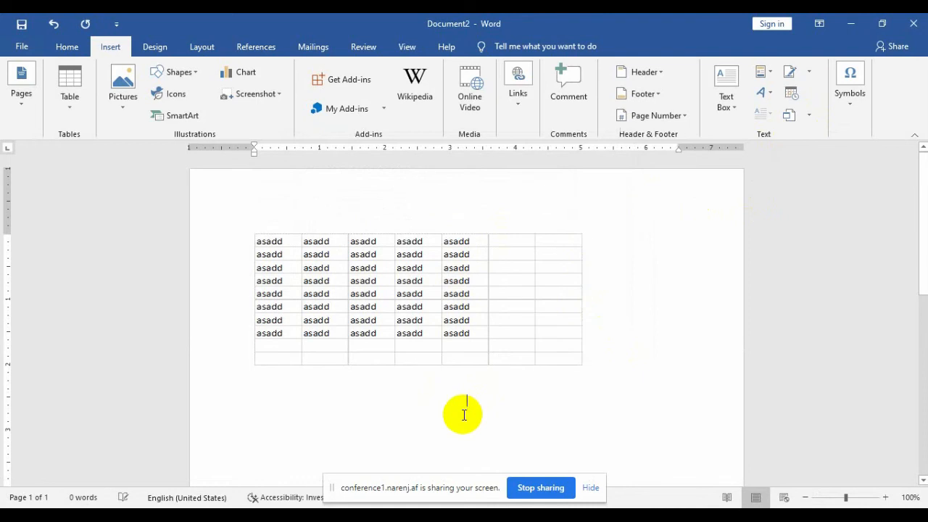
pyautogui.click(808, 72)
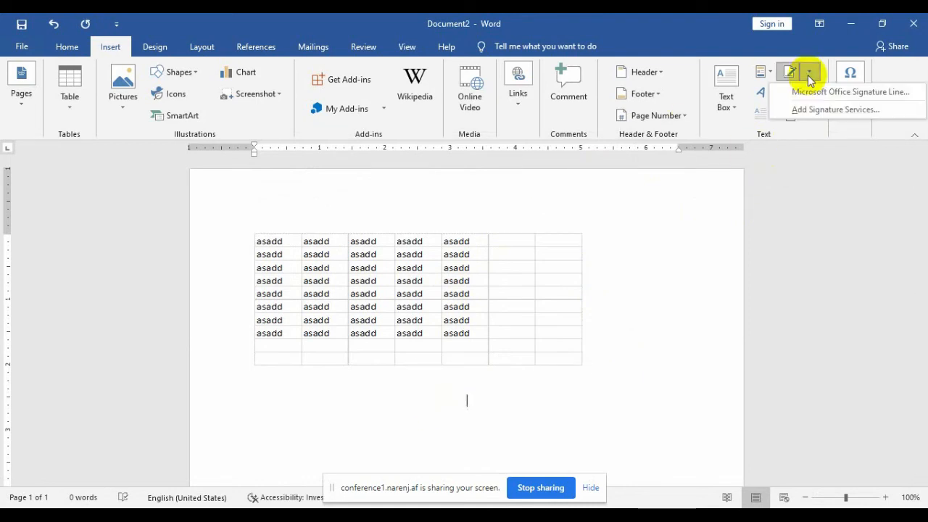
pyautogui.click(785, 157)
# Step: Insert a Microsoft Excel Worksheet object displayed as an icon below the table
pyautogui.click(810, 115)
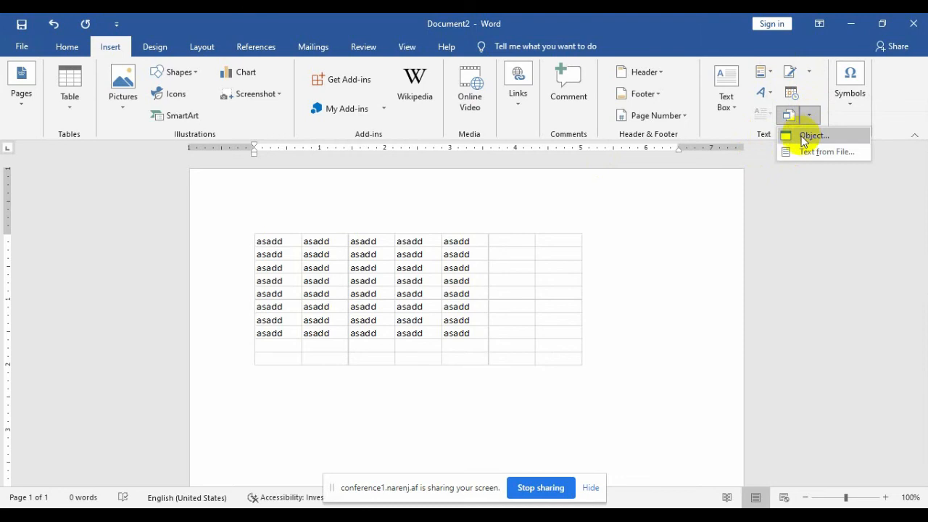
pyautogui.click(797, 135)
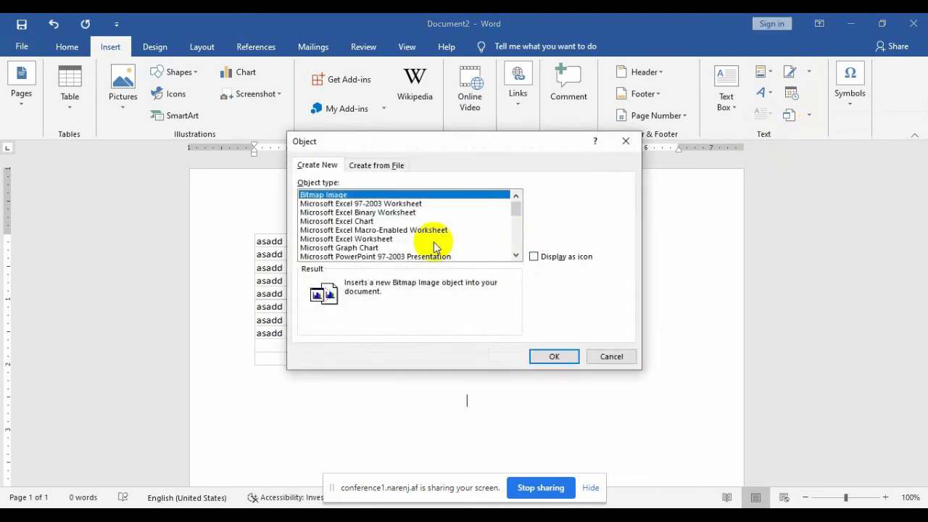
pyautogui.click(536, 255)
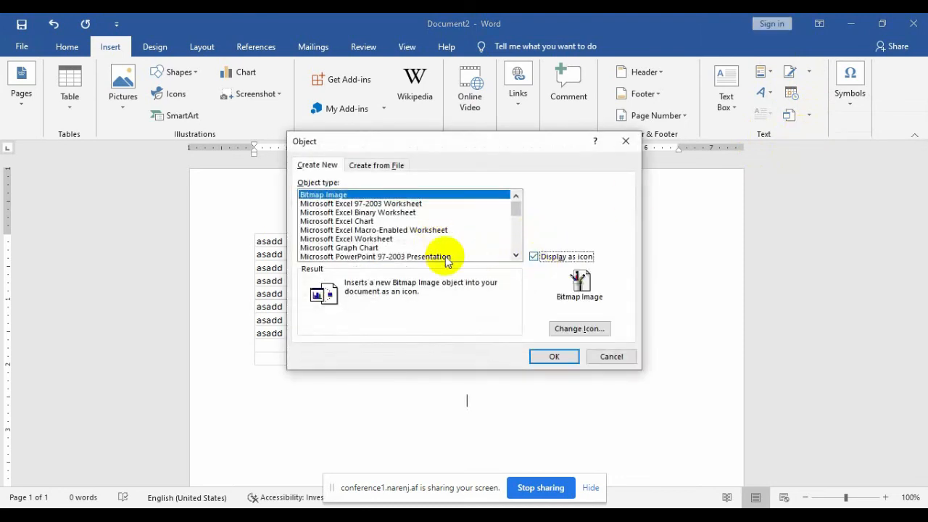
pyautogui.click(373, 239)
pyautogui.click(553, 356)
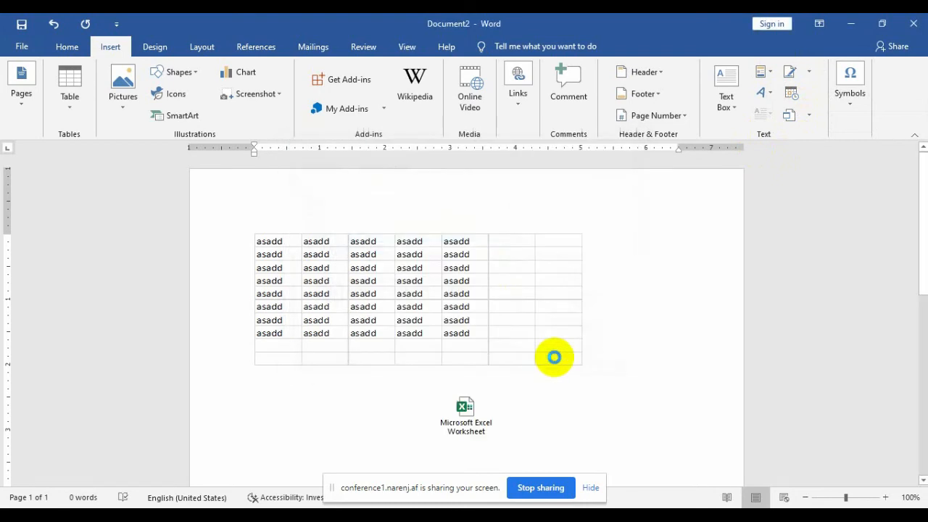
# Step: Open the worksheet icon's contents in Excel twice, closing back to the document each time
pyautogui.doubleClick(476, 424)
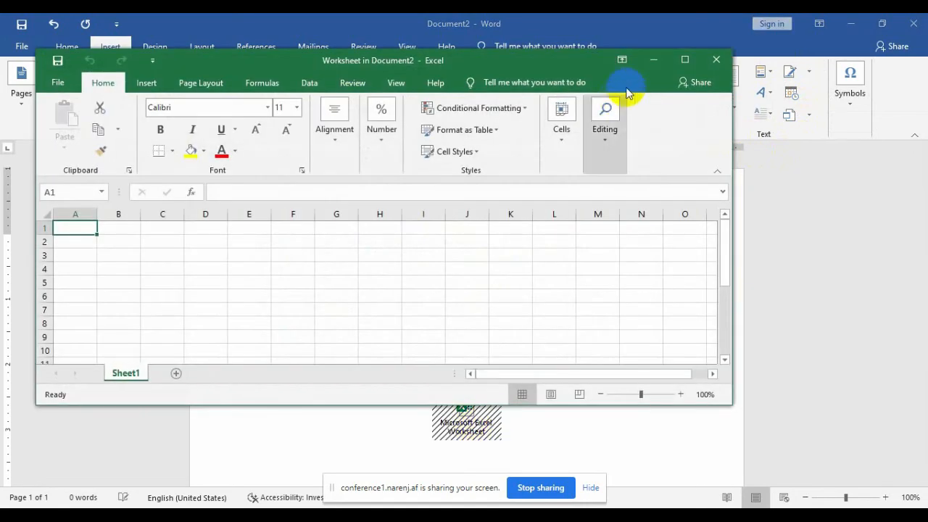
pyautogui.click(716, 58)
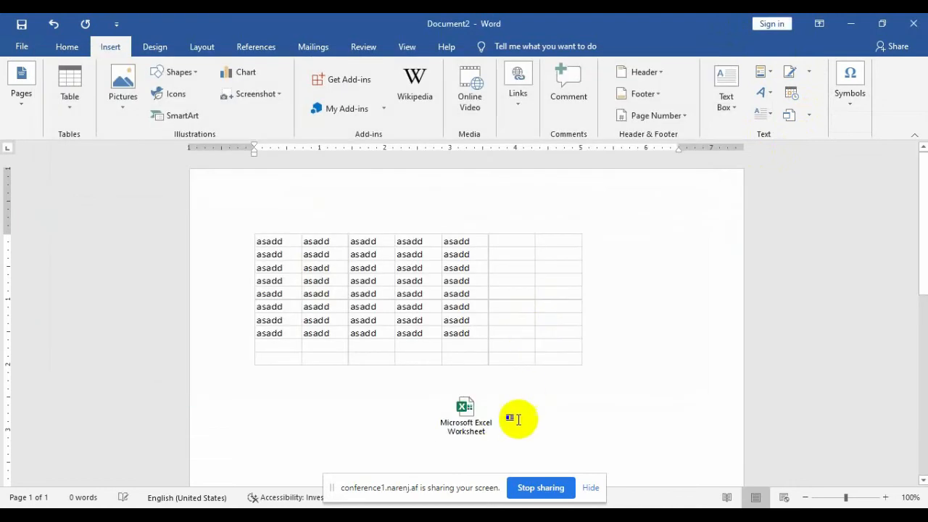
pyautogui.doubleClick(467, 422)
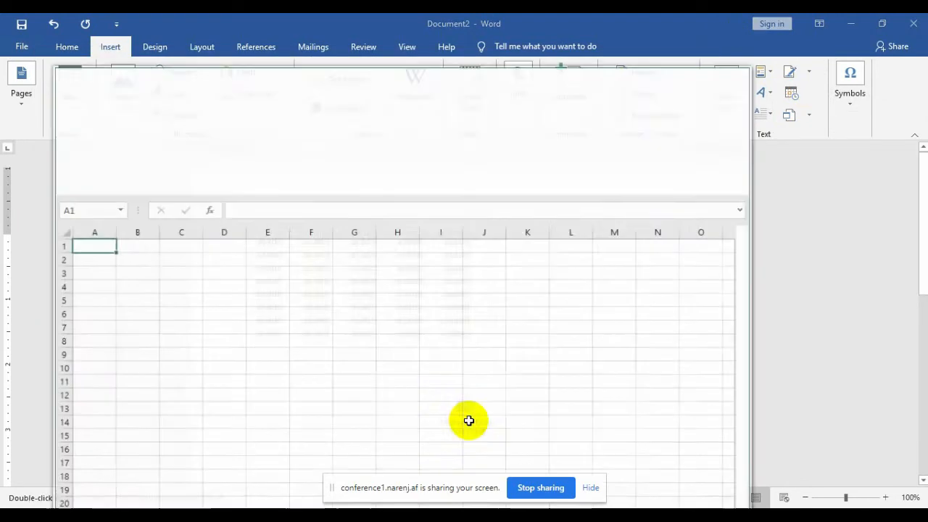
pyautogui.click(381, 353)
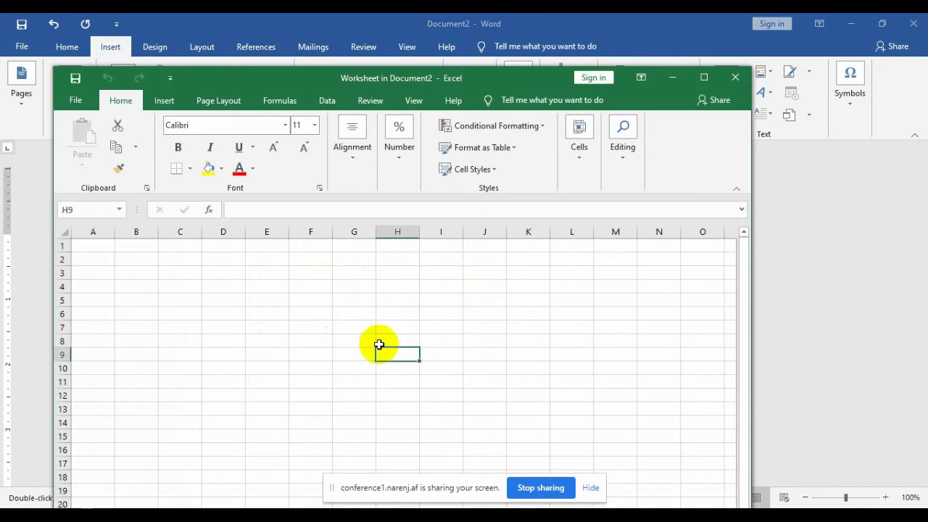
pyautogui.click(734, 77)
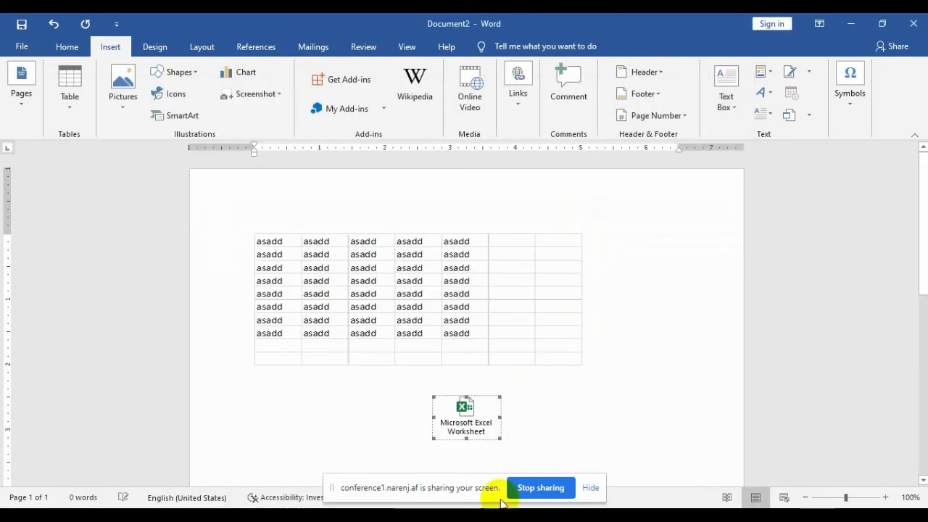
# Step: Select and delete the Excel worksheet icon, leaving only the asadd table
pyautogui.click(516, 519)
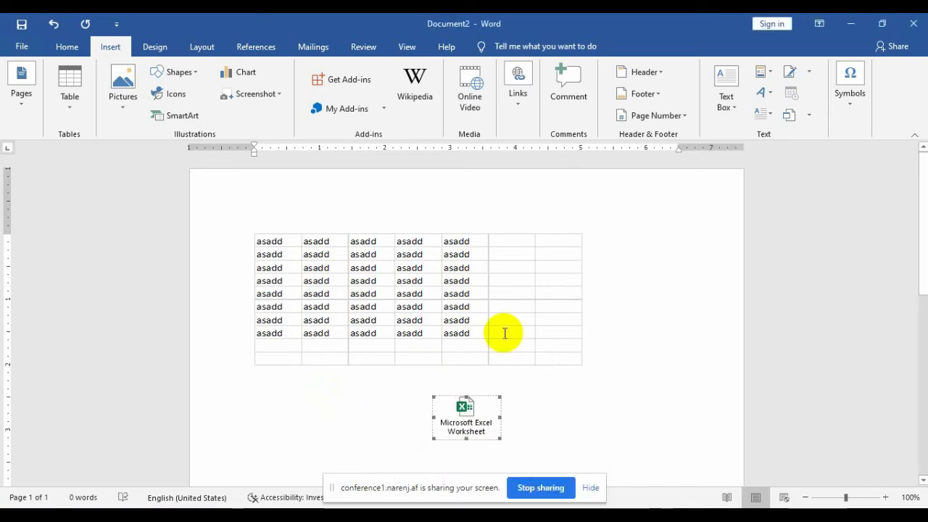
pyautogui.press('Delete')
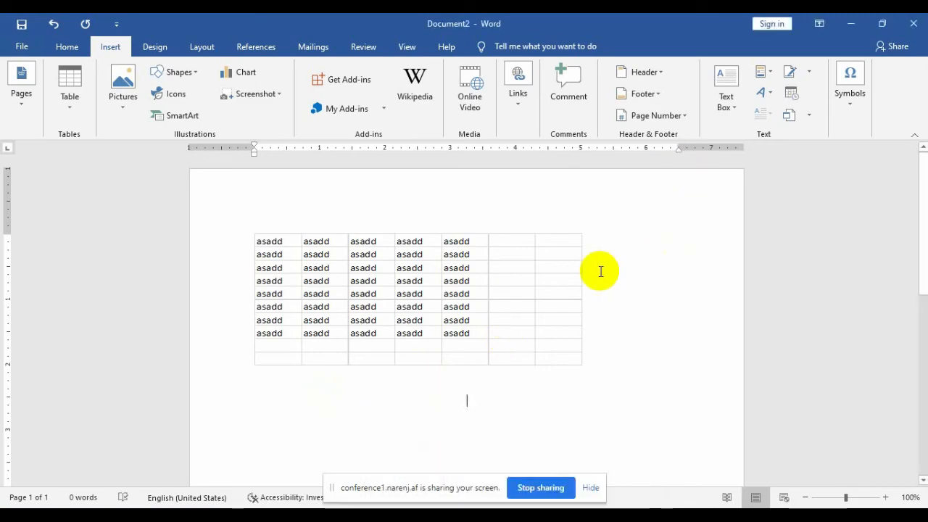
pyautogui.click(809, 118)
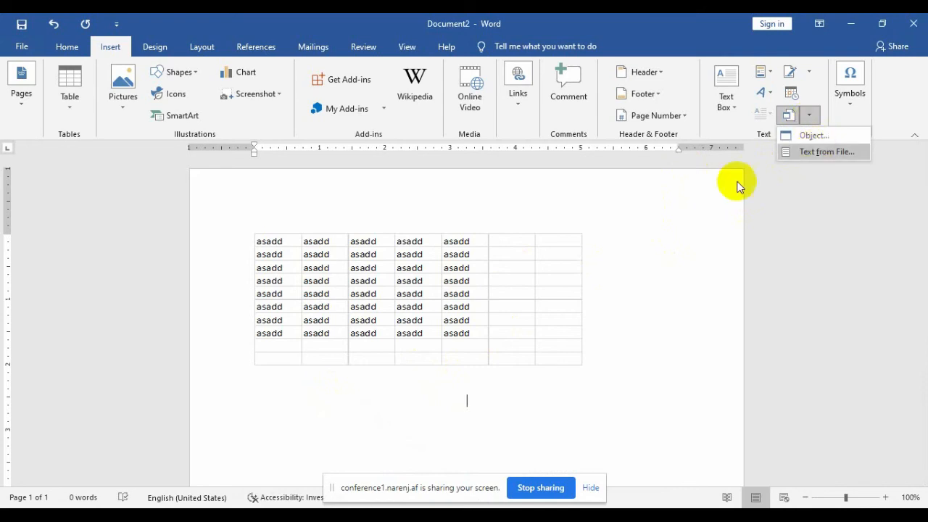
pyautogui.click(438, 403)
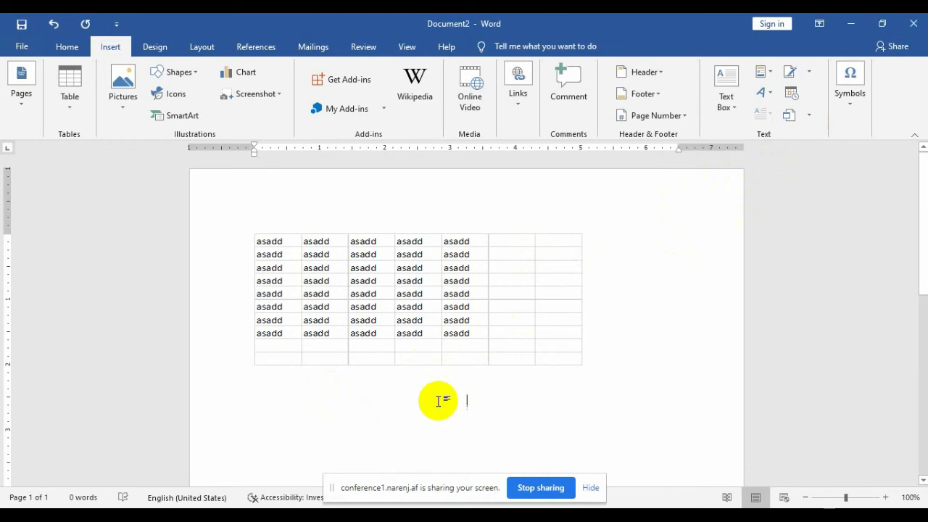
# Step: Choose Text from File under the Object dropdown to open the Insert File dialog
pyautogui.click(808, 115)
pyautogui.click(809, 152)
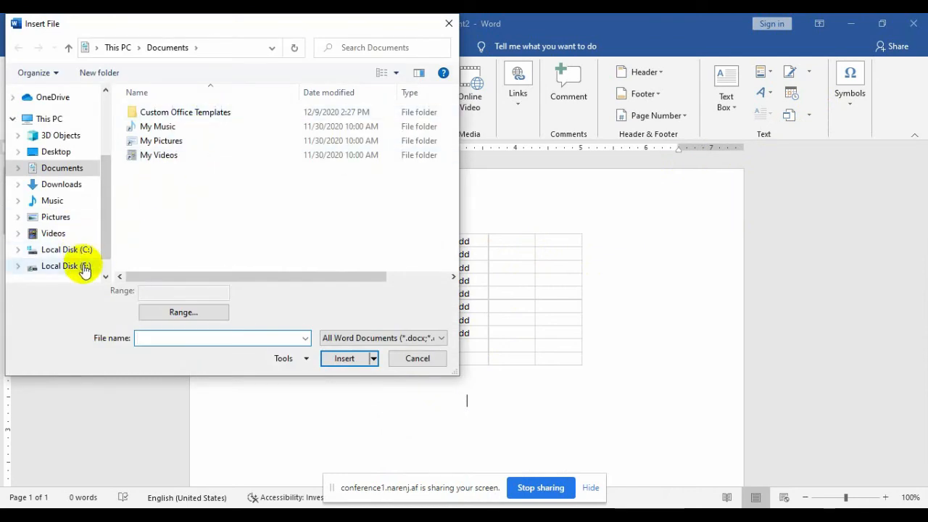
# Step: Insert the Persian monthly report .docx from the Desktop's online training videos folder
pyautogui.click(84, 266)
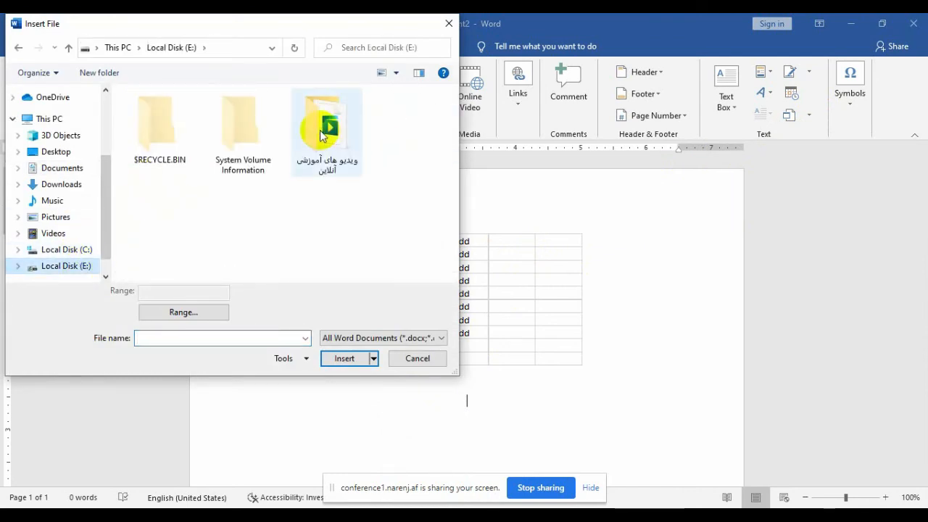
pyautogui.doubleClick(322, 136)
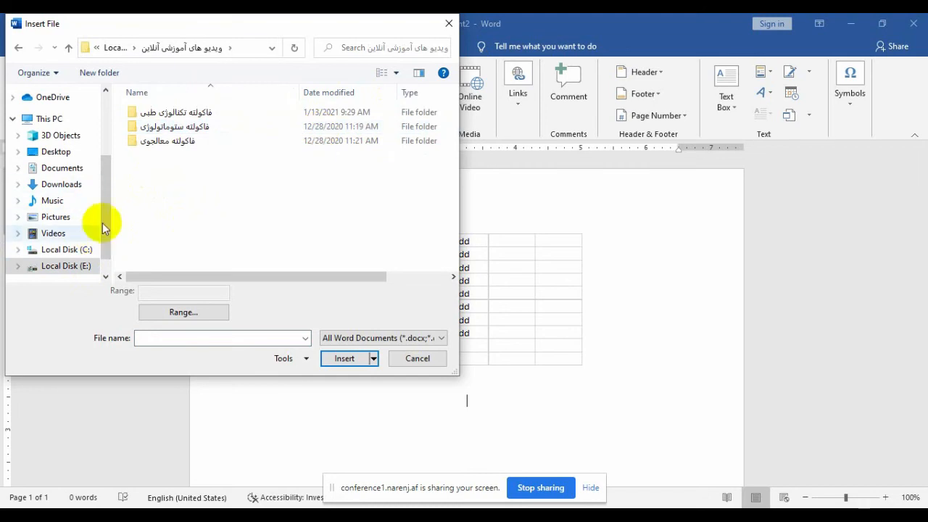
pyautogui.scroll(-1, 99, 234)
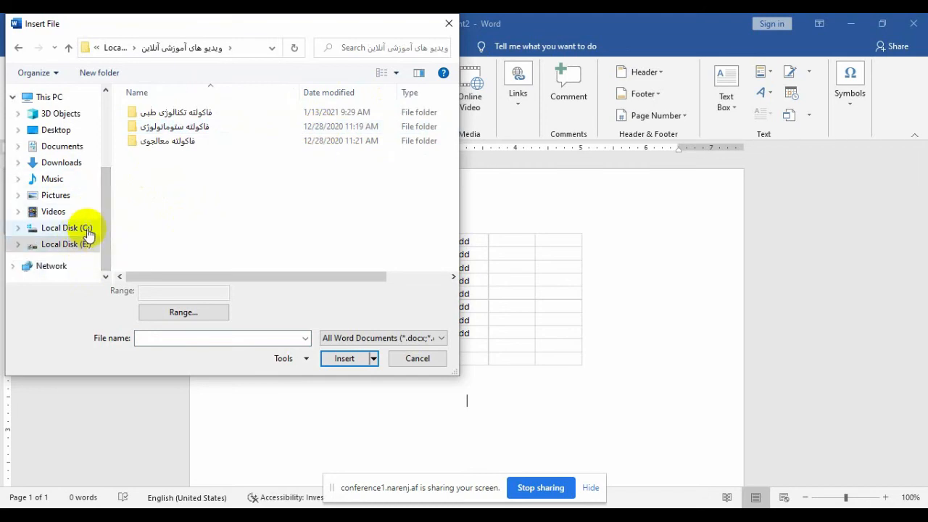
pyautogui.click(61, 132)
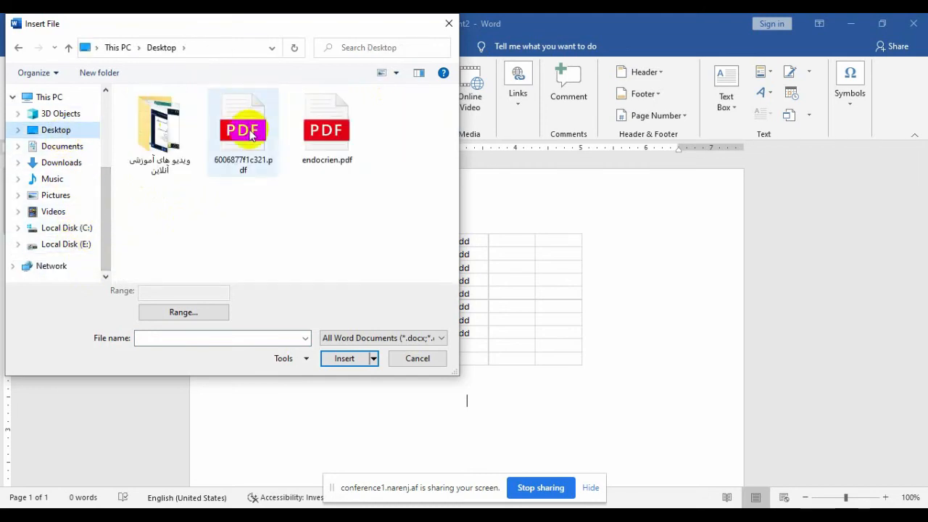
pyautogui.click(162, 155)
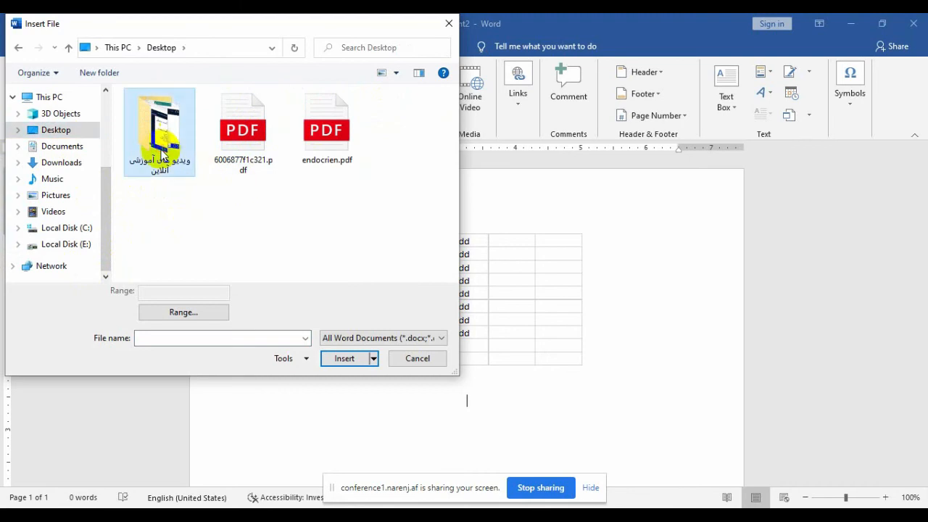
pyautogui.doubleClick(162, 155)
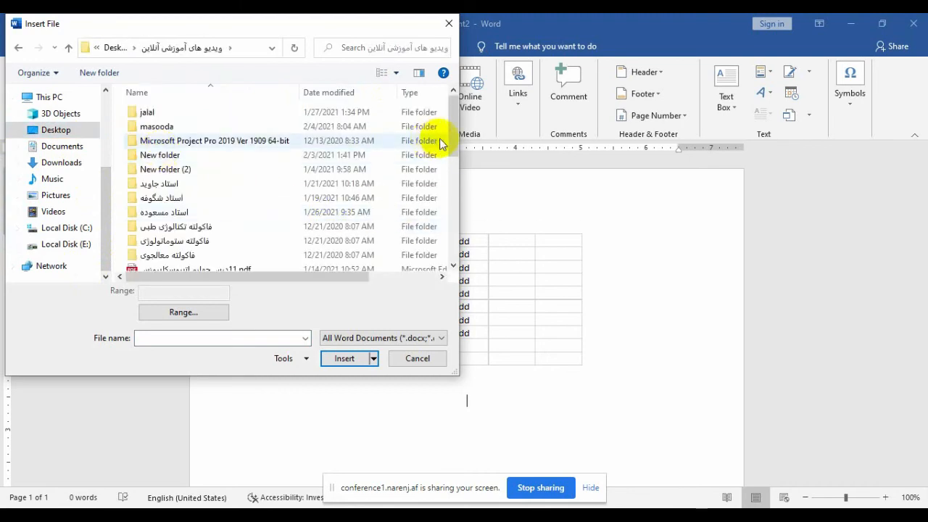
pyautogui.moveTo(449, 159); pyautogui.dragTo(456, 267)
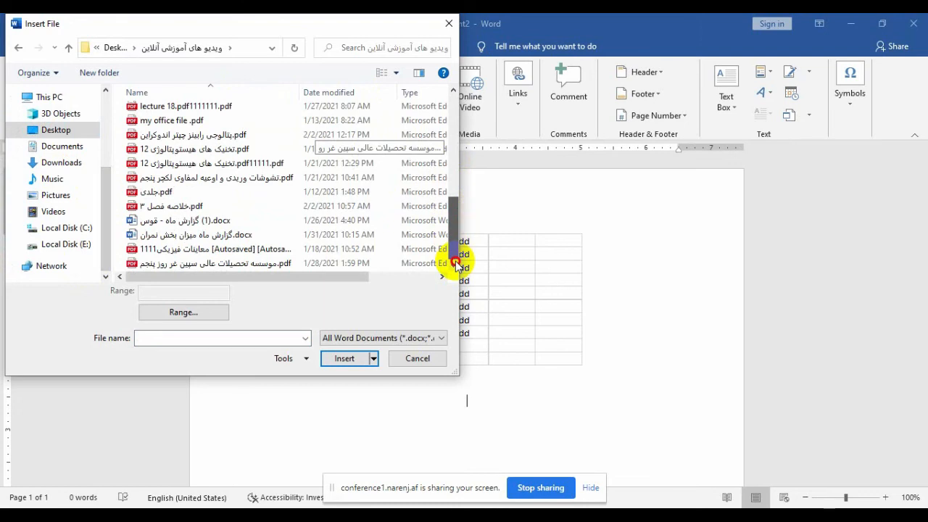
pyautogui.click(225, 236)
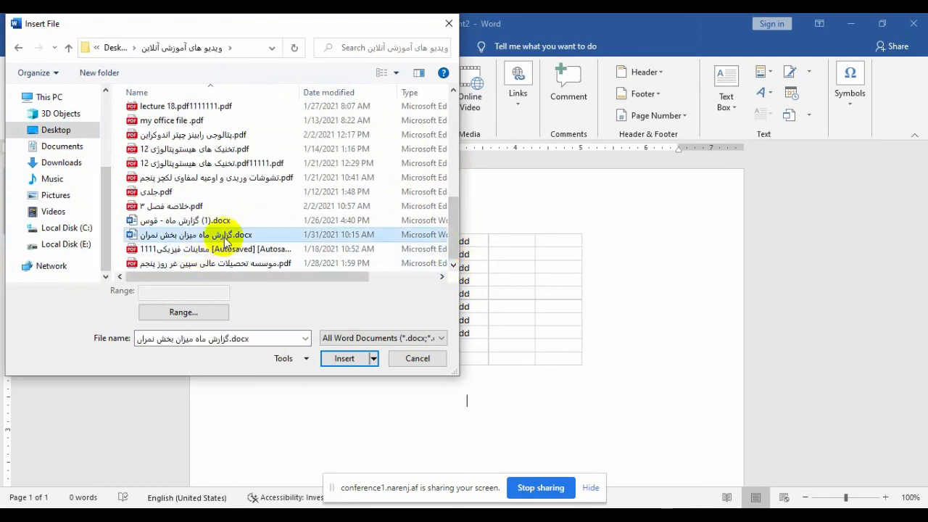
pyautogui.click(341, 358)
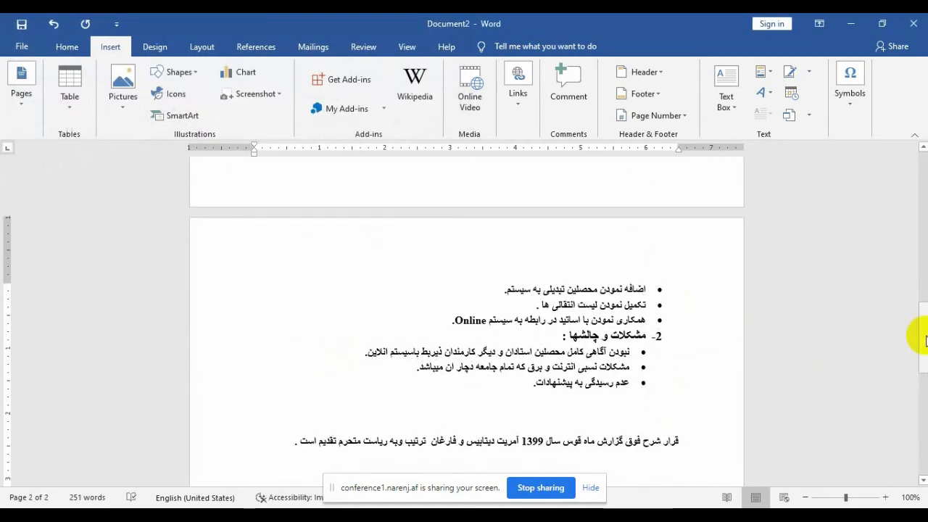
# Step: Scroll back to the top of the document and show the Symbols equation and symbol choices
pyautogui.moveTo(919, 352); pyautogui.dragTo(886, 110)
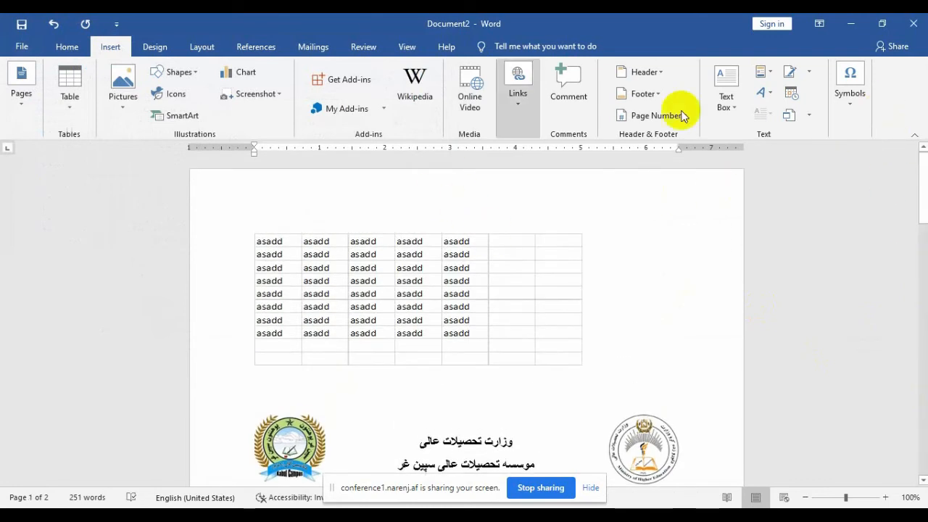
pyautogui.click(811, 116)
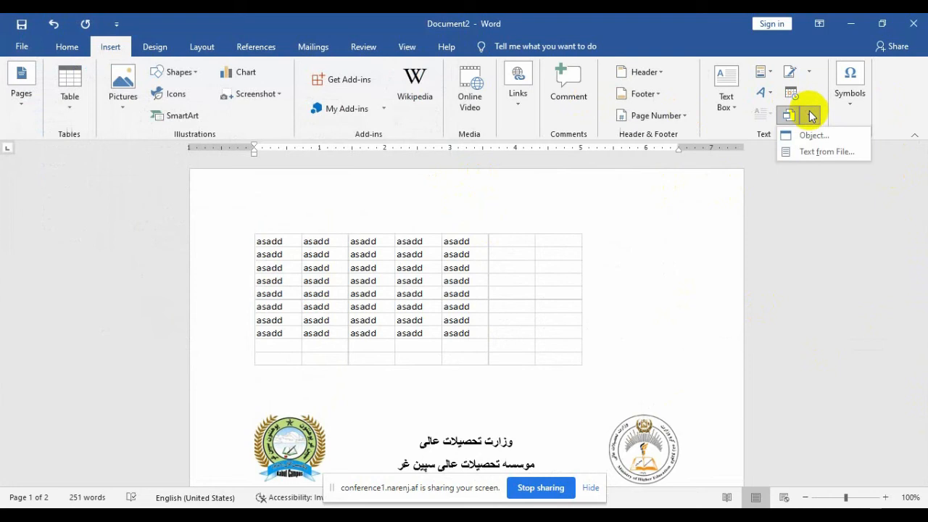
pyautogui.click(811, 116)
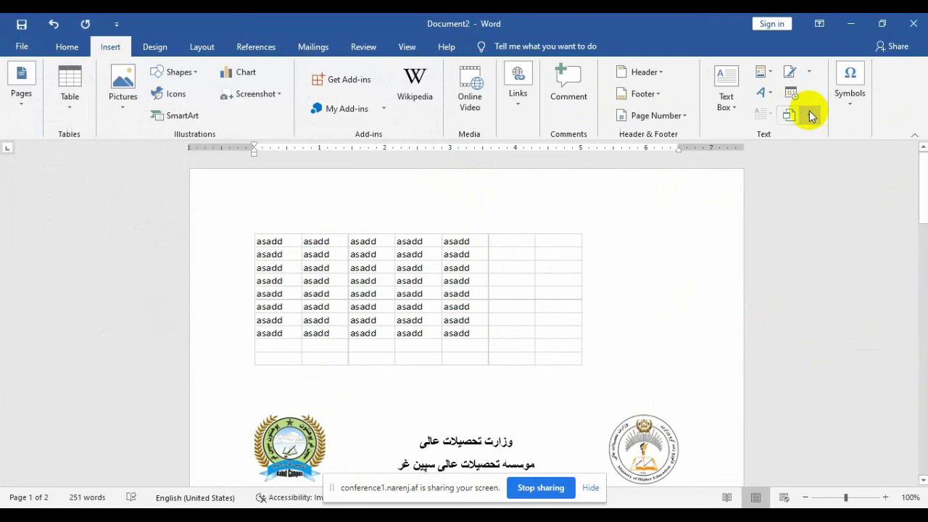
pyautogui.click(862, 118)
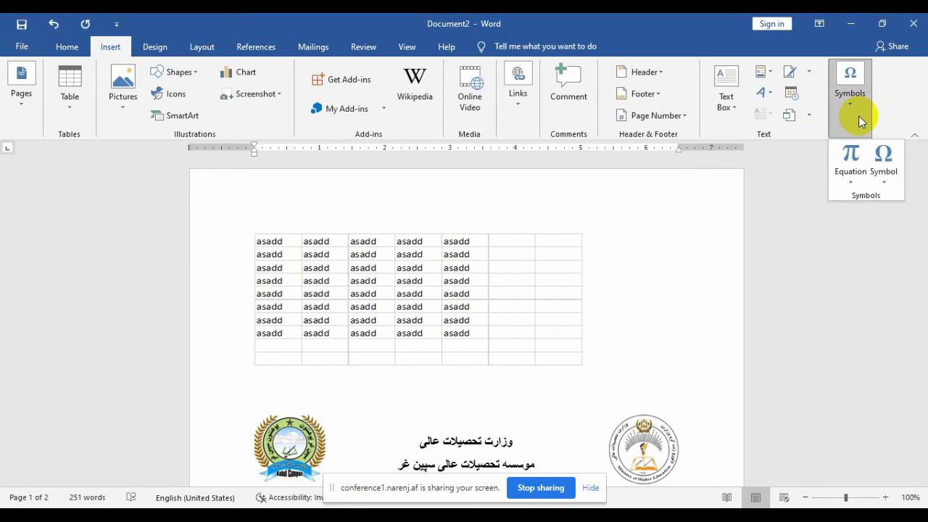
# Step: Create a new blank document, Document3, from File > New
pyautogui.click(23, 48)
pyautogui.click(41, 118)
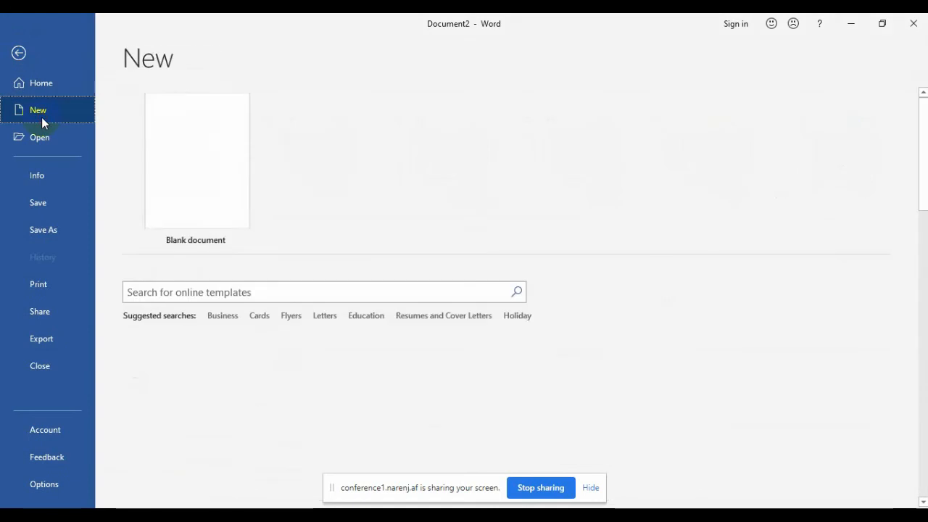
pyautogui.click(164, 157)
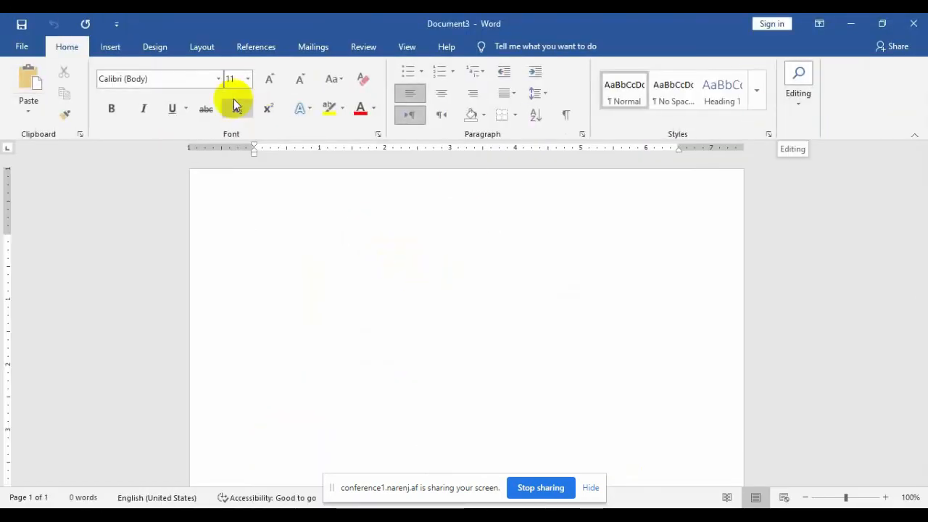
pyautogui.click(113, 47)
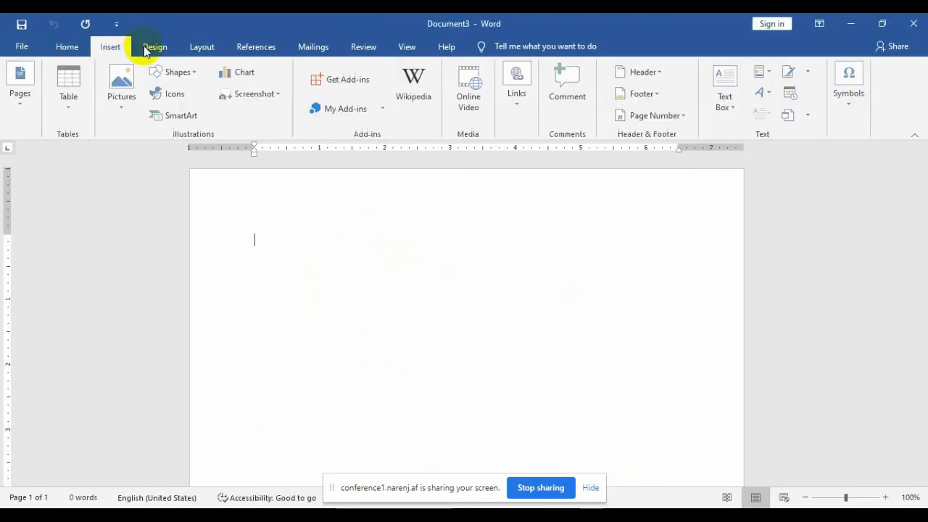
# Step: Show the Built-In equation gallery with Area of Circle, Binomial Theorem and Expansion of a Sum
pyautogui.click(849, 100)
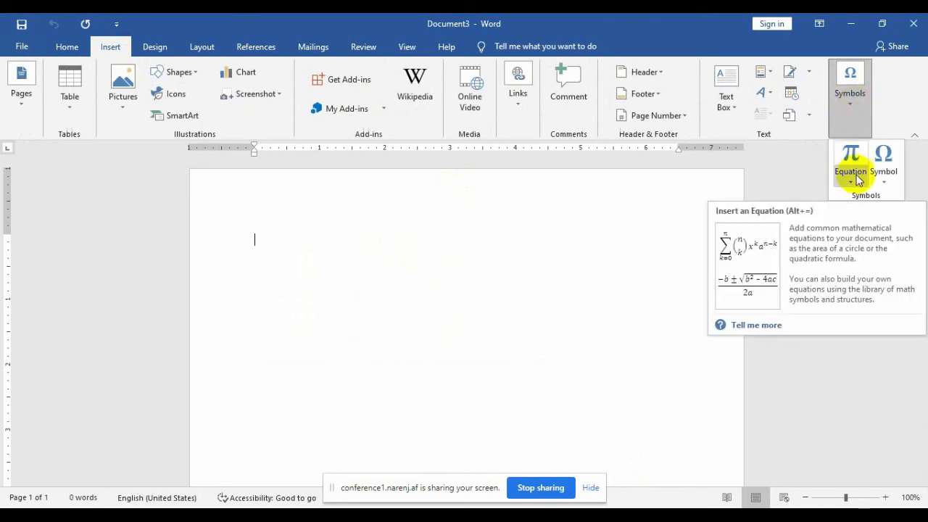
pyautogui.click(856, 177)
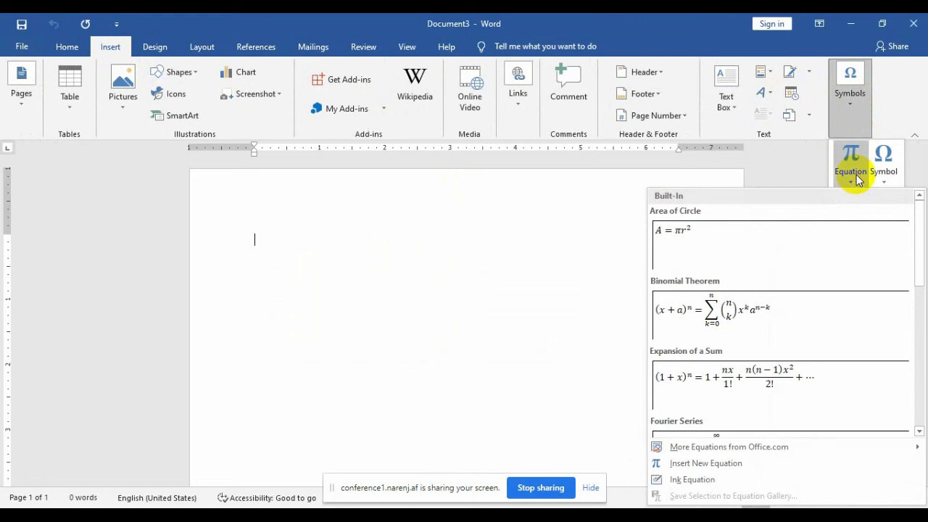
pyautogui.click(417, 225)
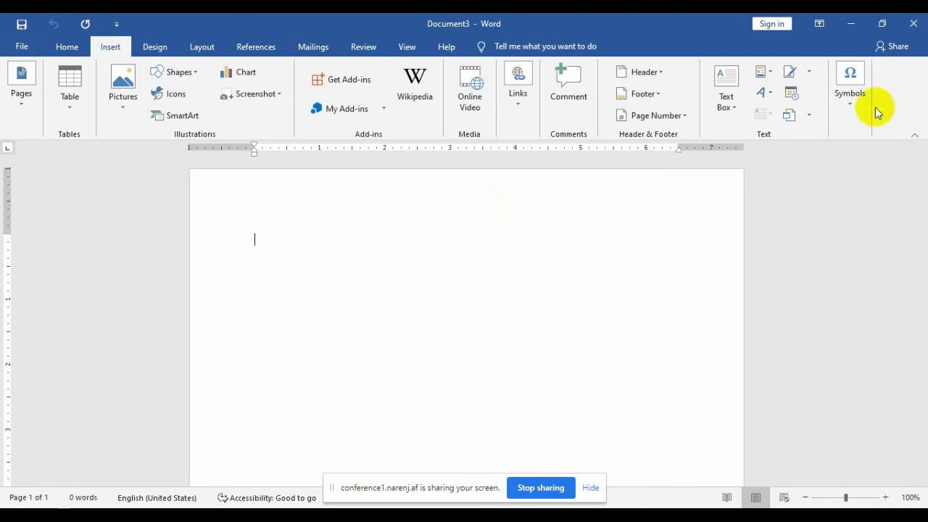
pyautogui.click(848, 120)
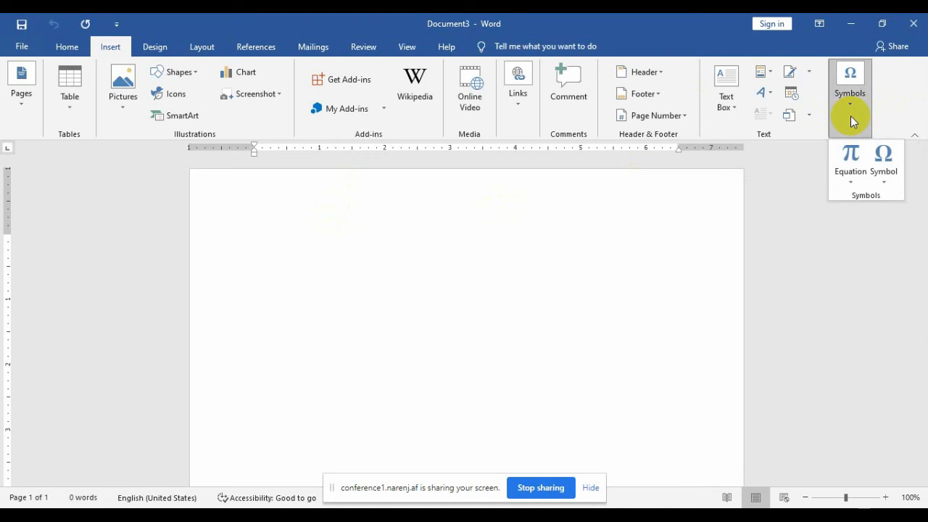
pyautogui.click(848, 181)
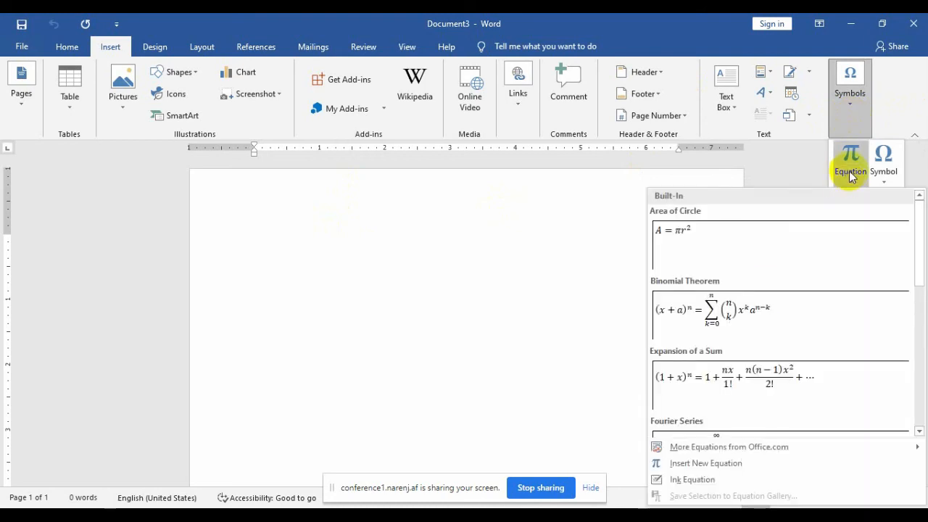
# Step: Insert the Binomial Theorem equation, (x + a)^n as a summation, on the blank page
pyautogui.click(773, 311)
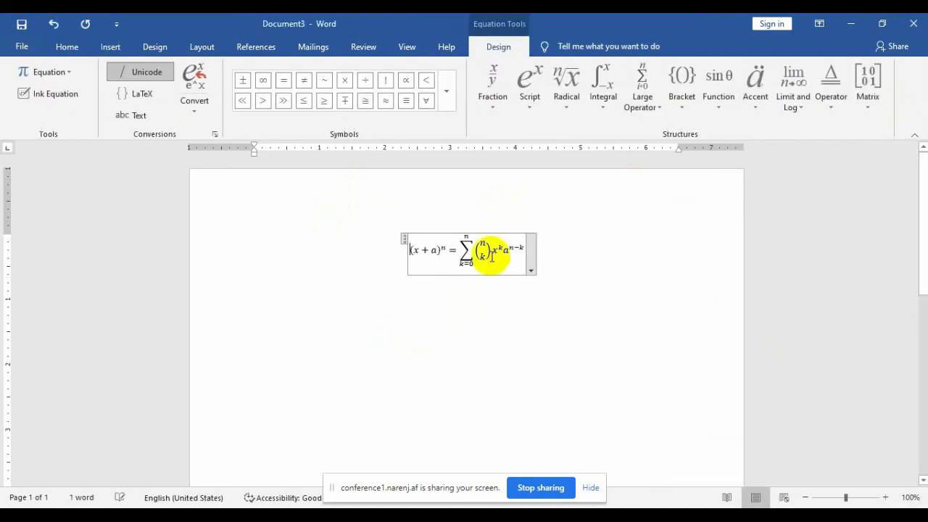
pyautogui.moveTo(492, 255); pyautogui.dragTo(524, 254)
pyautogui.click(369, 259)
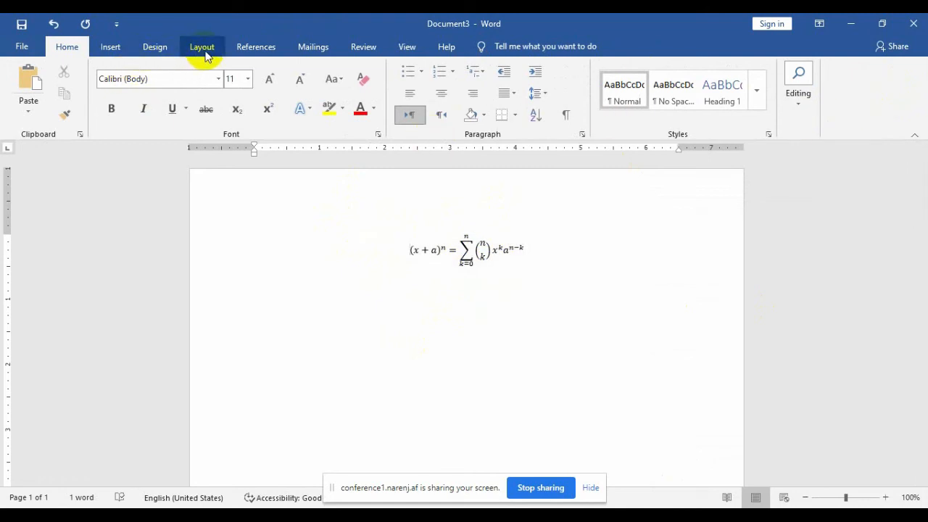
# Step: Reopen the built-in equation gallery under Insert > Symbols > Equation
pyautogui.click(115, 51)
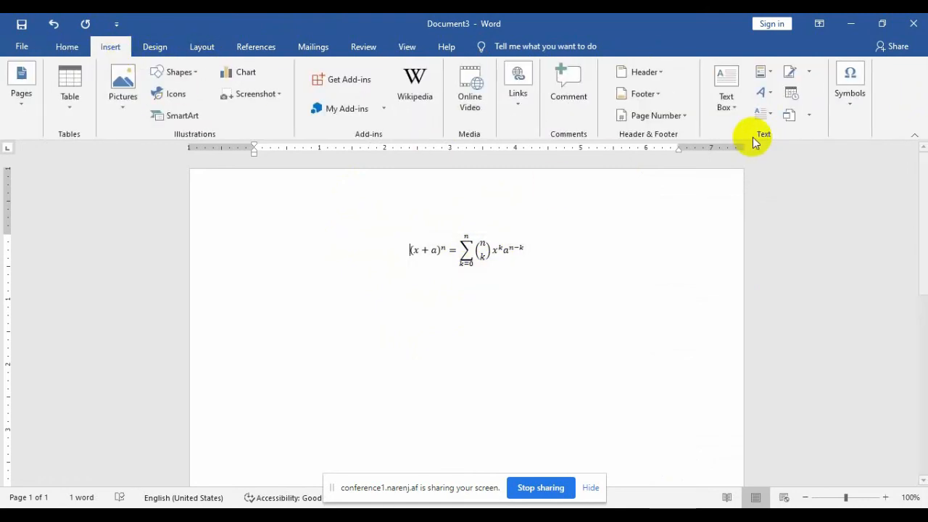
pyautogui.click(852, 113)
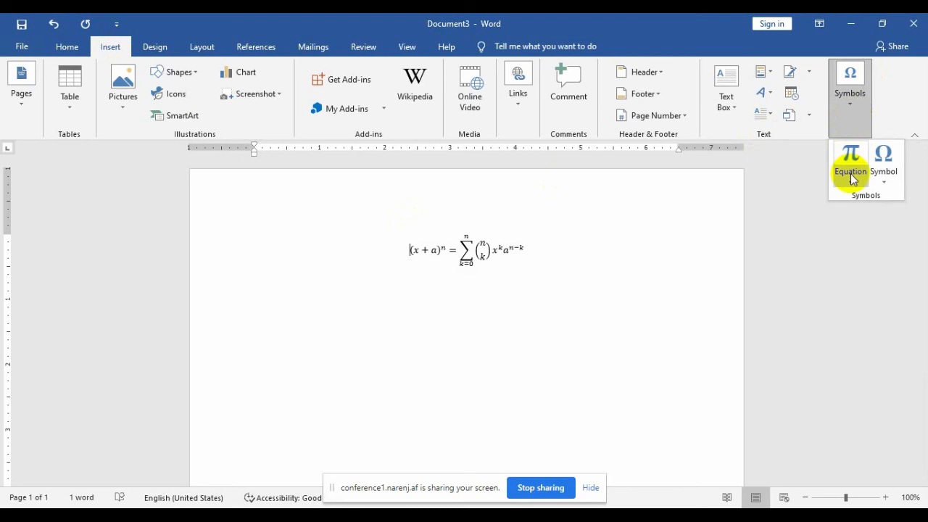
pyautogui.click(850, 177)
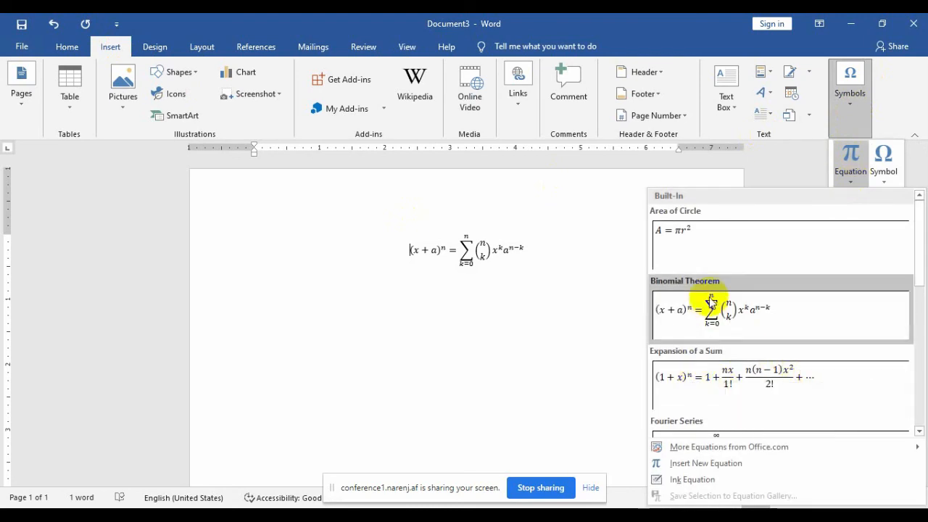
# Step: Place the Expansion of a Sum equation, (1 + x)^n, before the Binomial Theorem
pyautogui.click(658, 379)
pyautogui.click(496, 322)
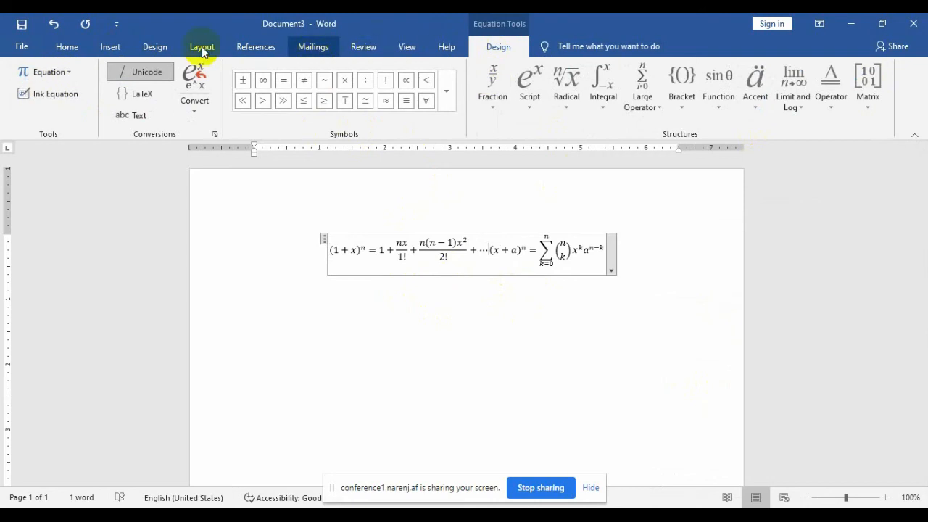
pyautogui.click(362, 317)
pyautogui.click(116, 46)
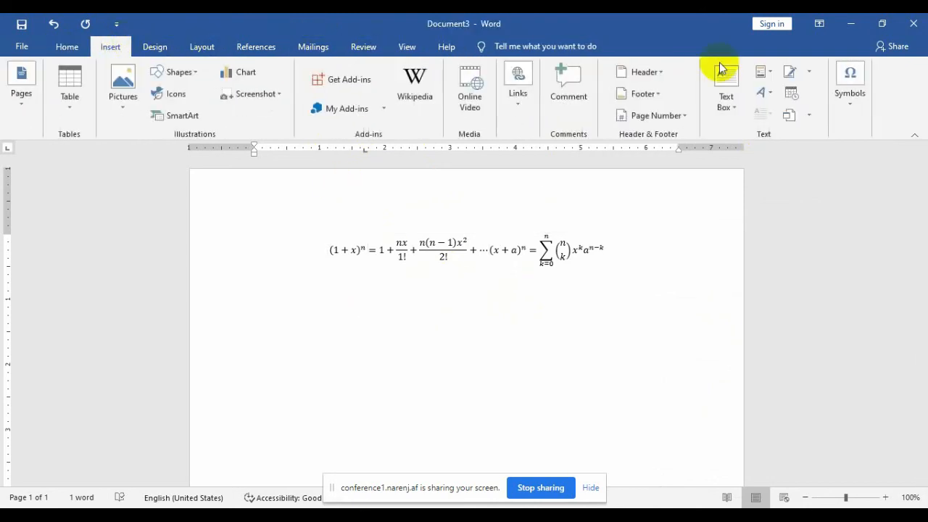
pyautogui.click(844, 103)
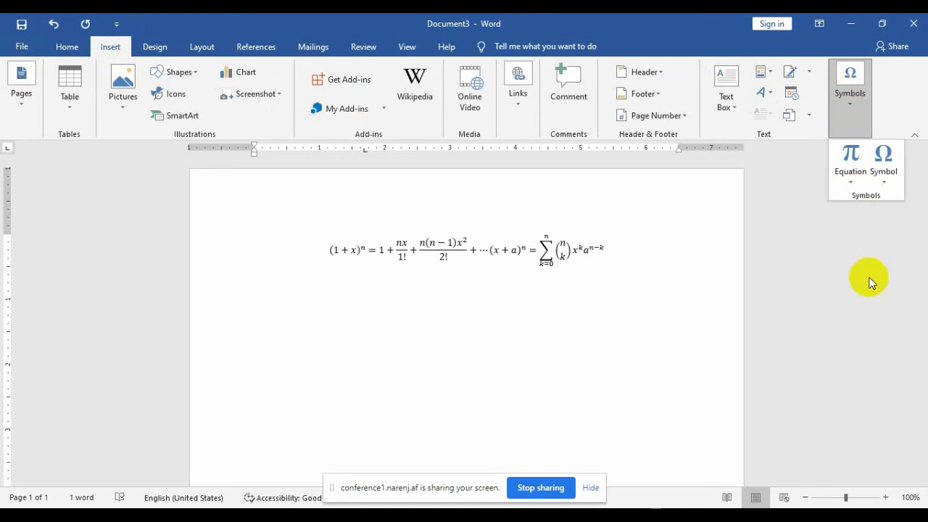
# Step: Insert a new blank equation below the combined expansion and Binomial Theorem equation
pyautogui.click(851, 182)
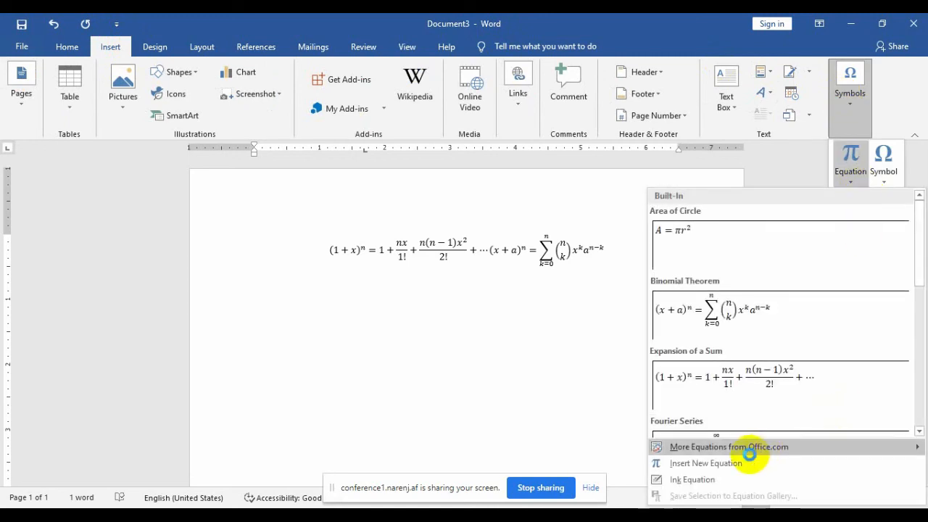
pyautogui.moveTo(753, 461)
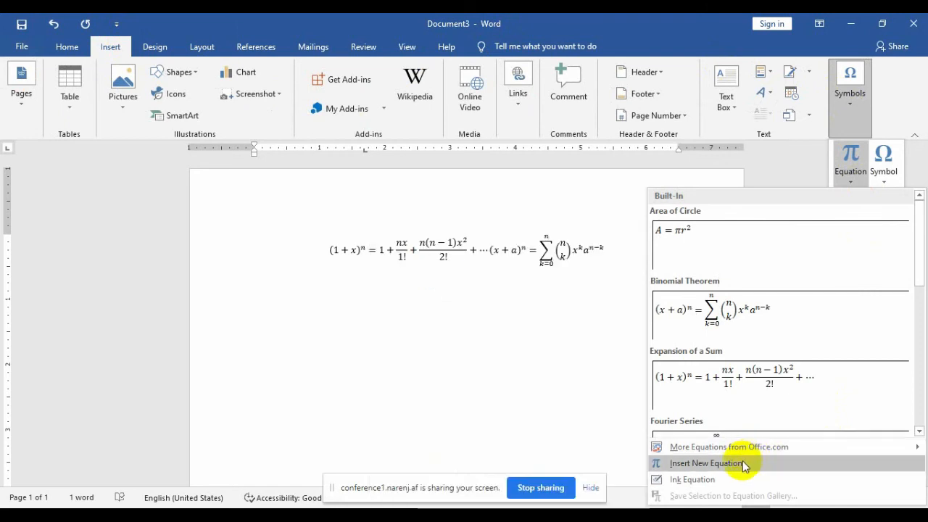
pyautogui.click(743, 466)
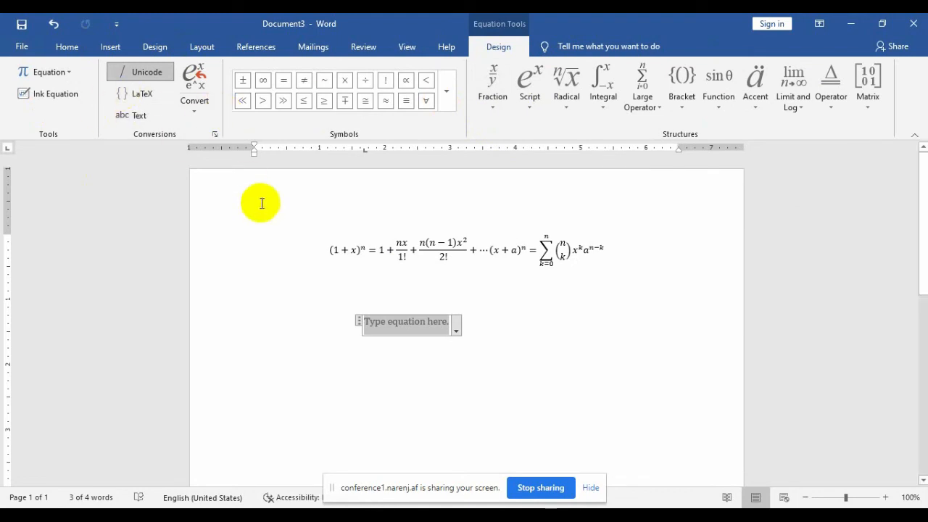
pyautogui.click(389, 371)
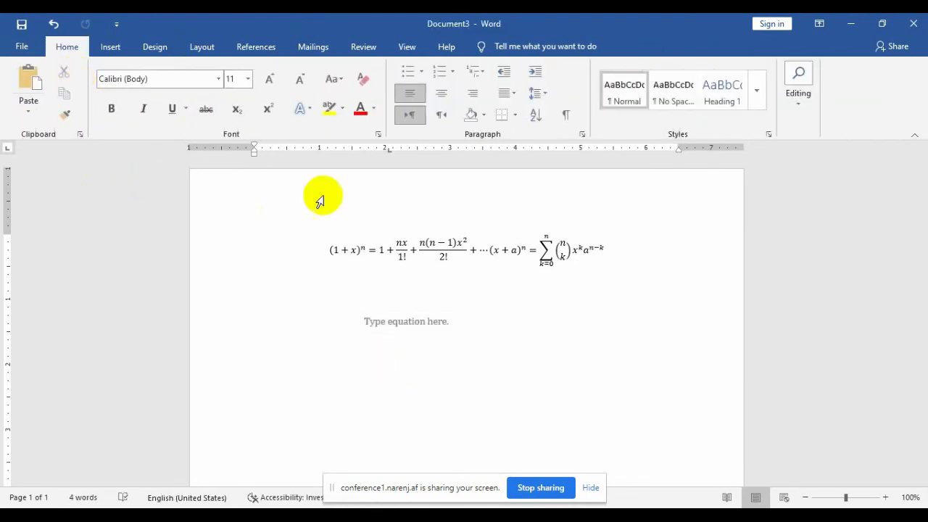
pyautogui.click(407, 246)
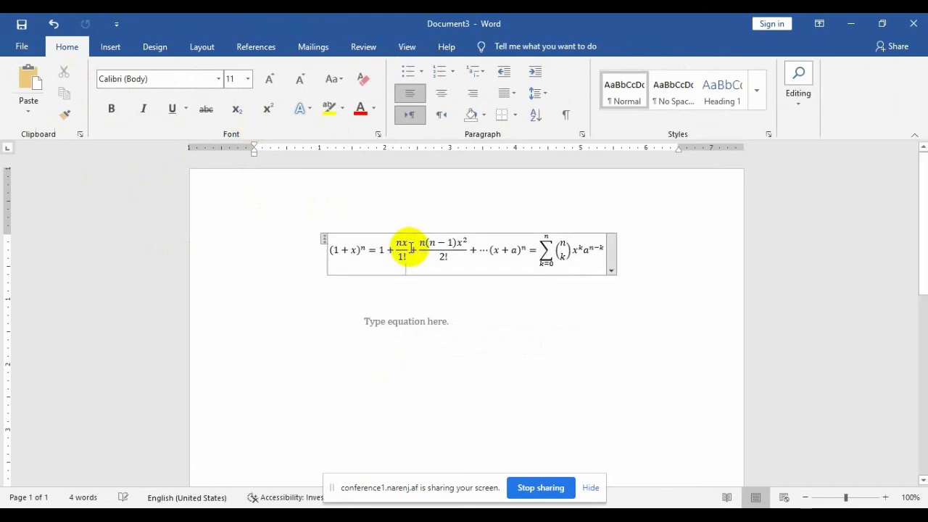
# Step: Insert an infinity sign ∞ before the 1! in the nx term's denominator
pyautogui.click(341, 288)
pyautogui.click(401, 258)
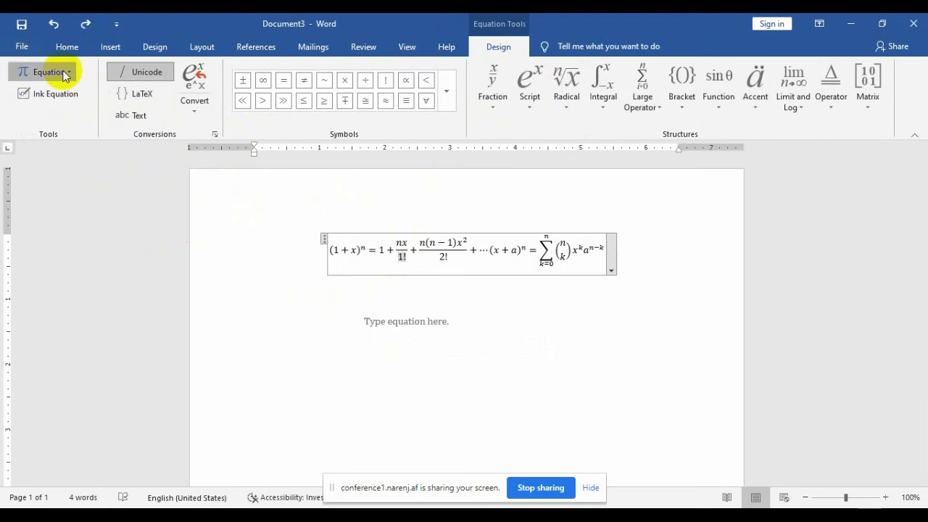
pyautogui.click(68, 71)
pyautogui.click(360, 338)
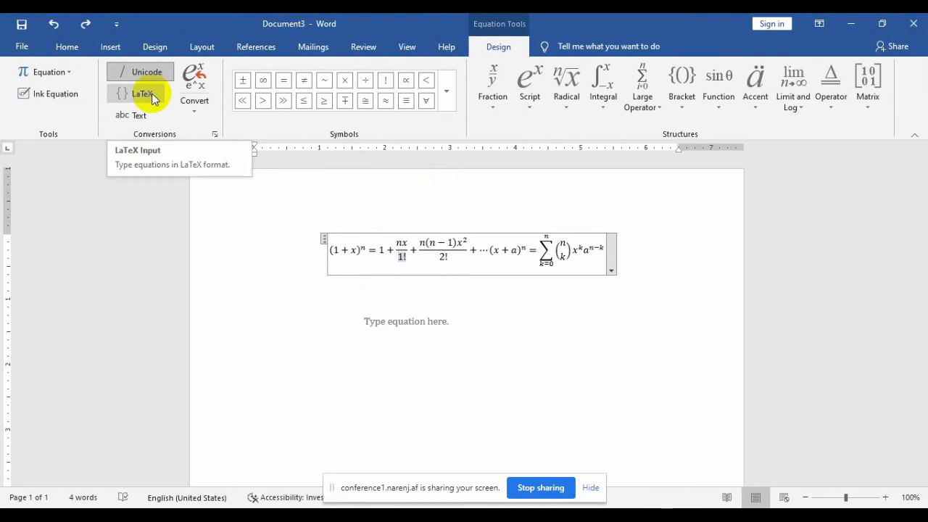
pyautogui.click(196, 115)
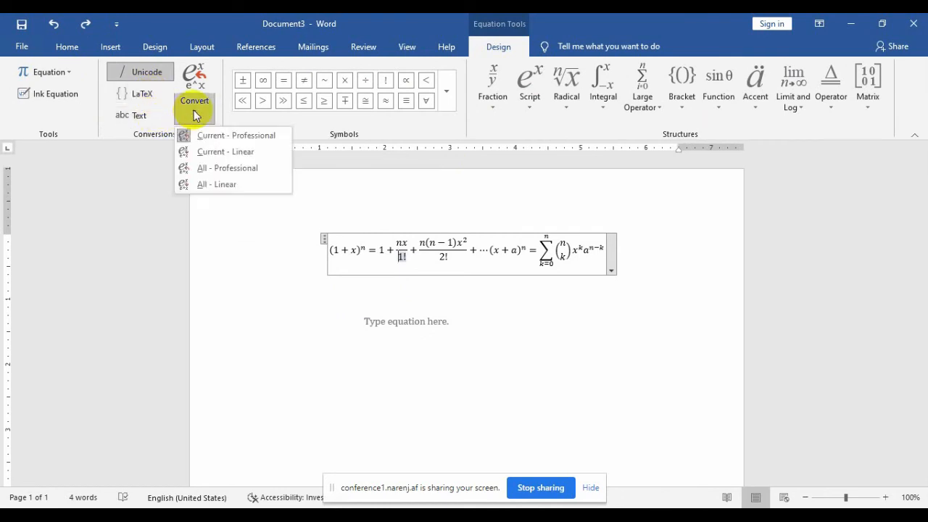
pyautogui.click(263, 81)
pyautogui.click(263, 81)
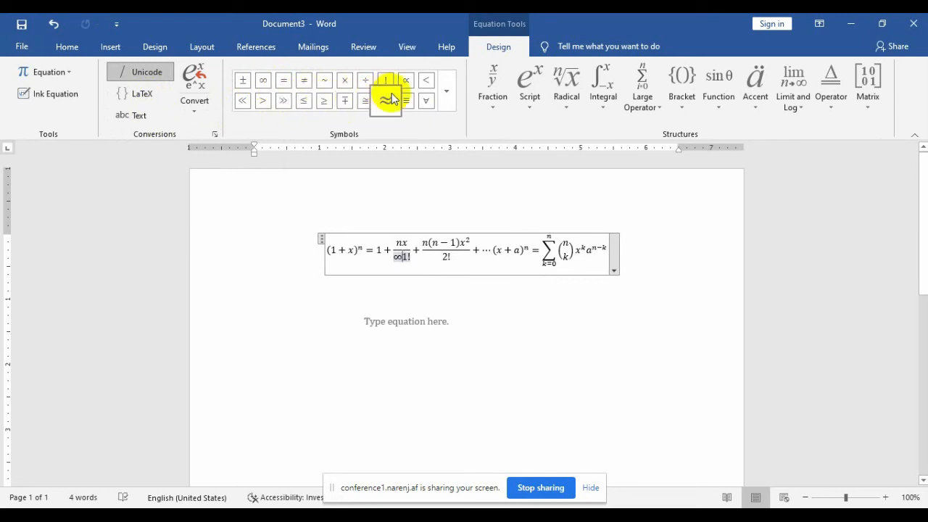
# Step: Add a stacked fraction reading 5 over 8 to the denominator
pyautogui.click(442, 103)
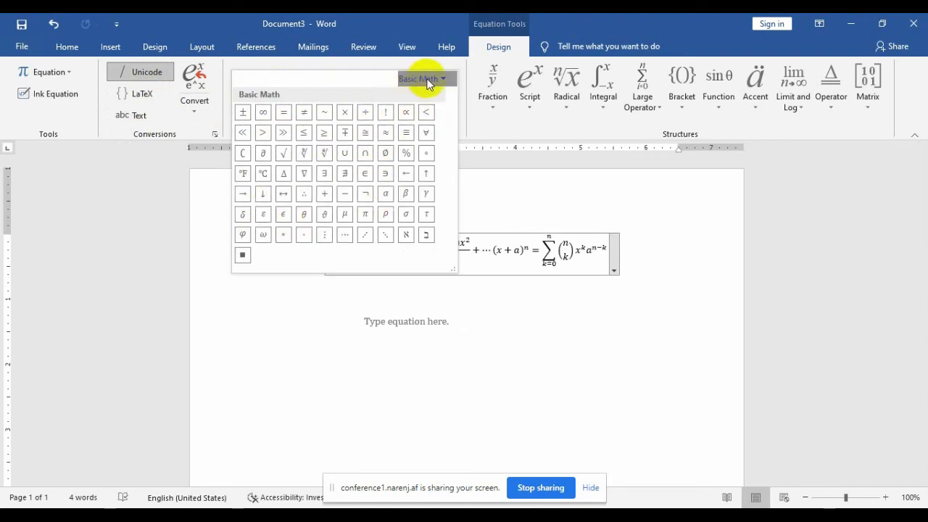
pyautogui.click(497, 99)
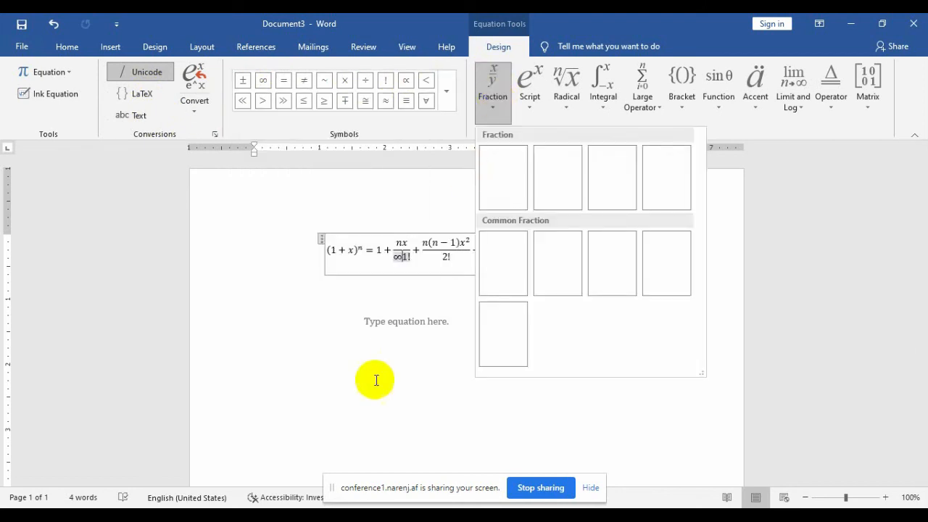
pyautogui.click(373, 353)
pyautogui.click(496, 107)
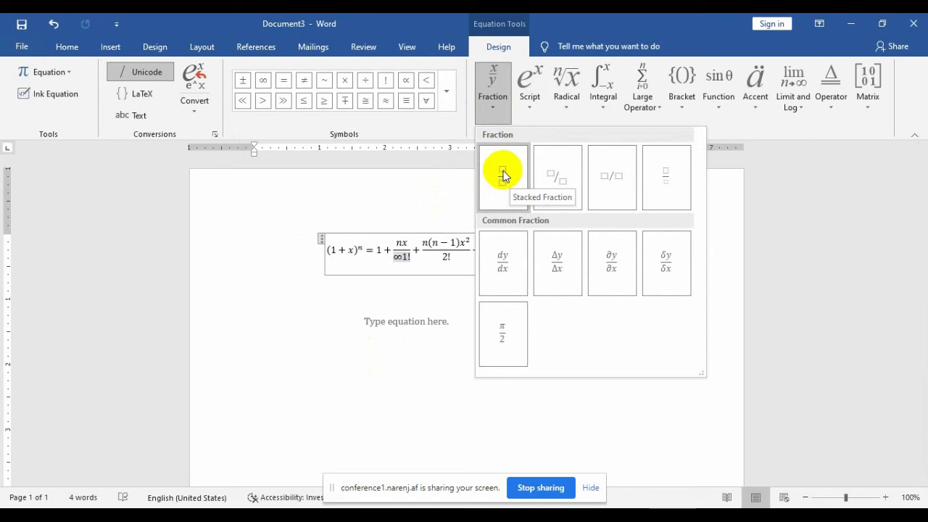
pyautogui.click(503, 176)
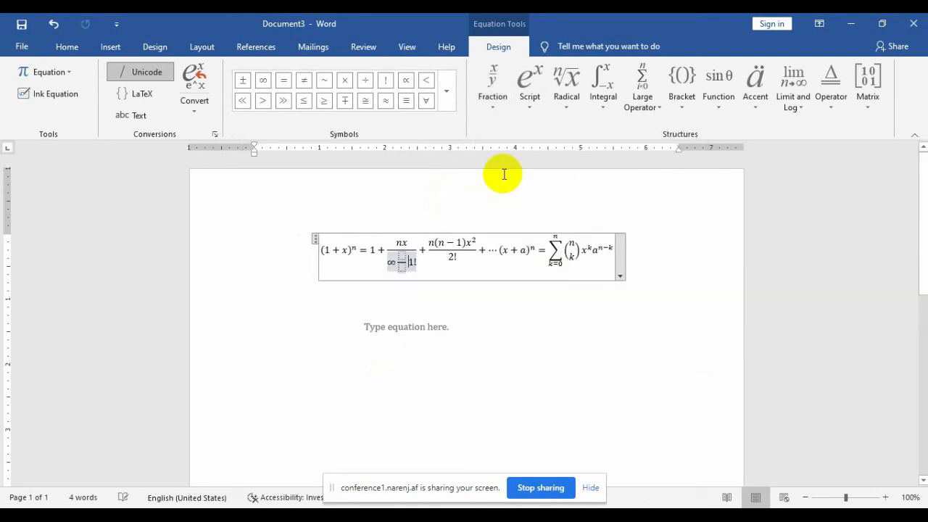
pyautogui.click(401, 258)
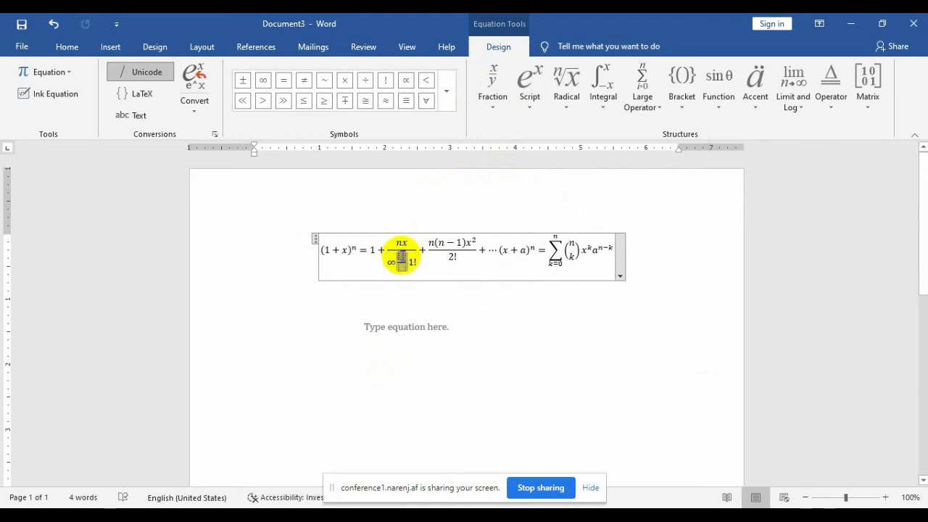
pyautogui.write('5/')
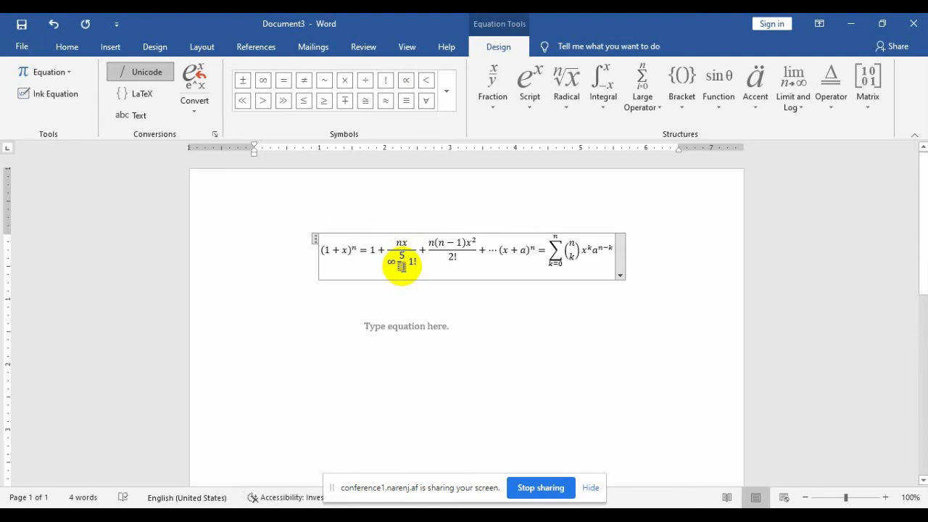
pyautogui.write('8')
pyautogui.click(406, 296)
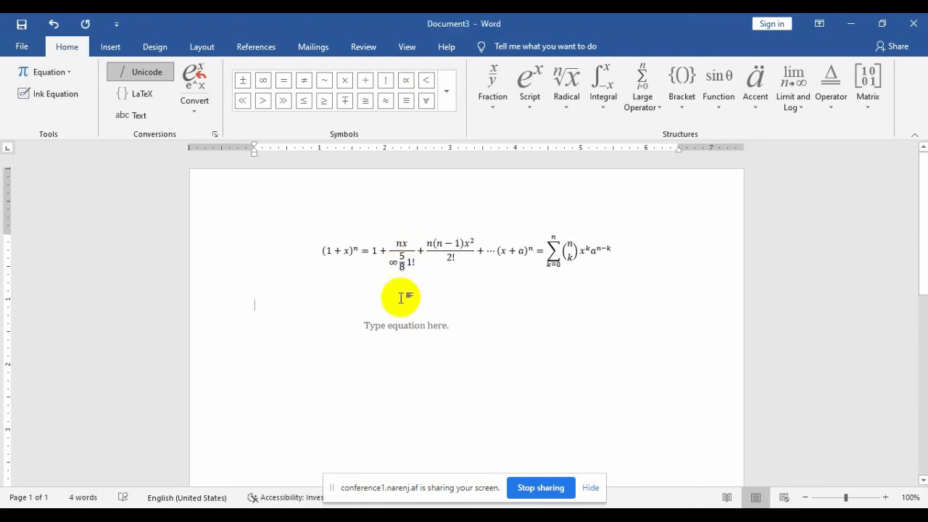
# Step: Append an empty linear slash fraction after the 8
pyautogui.click(401, 259)
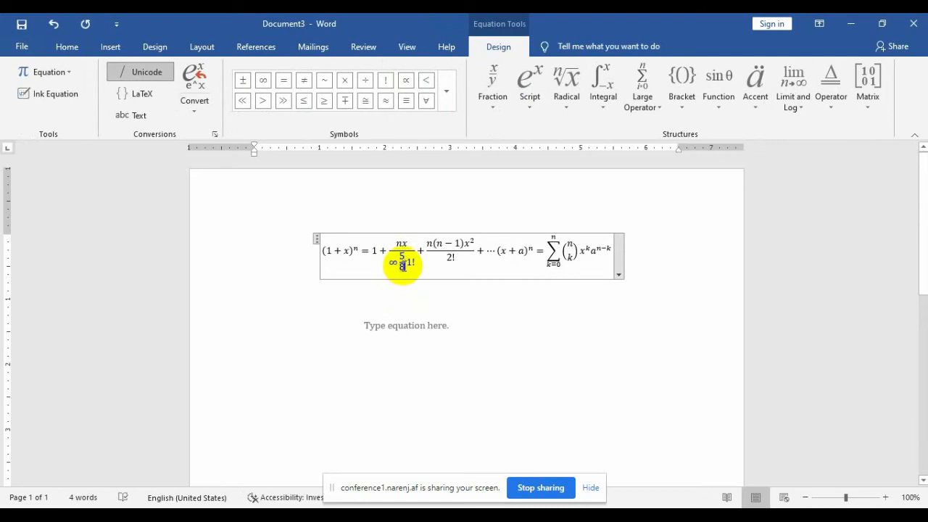
pyautogui.click(489, 109)
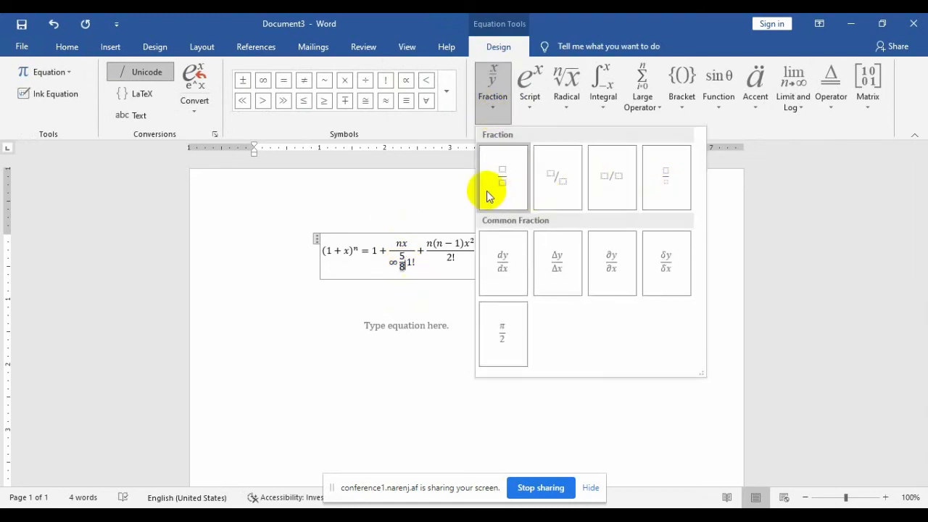
pyautogui.click(609, 185)
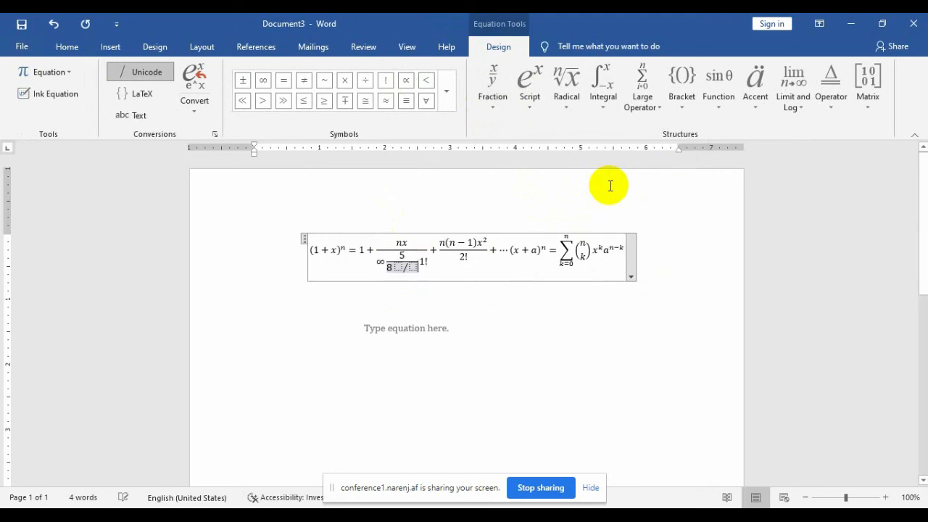
pyautogui.click(528, 100)
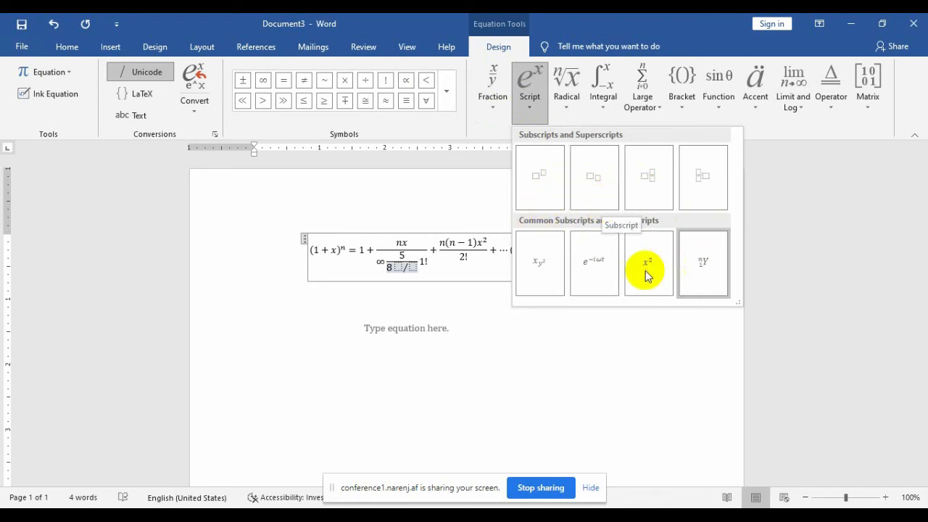
pyautogui.click(566, 112)
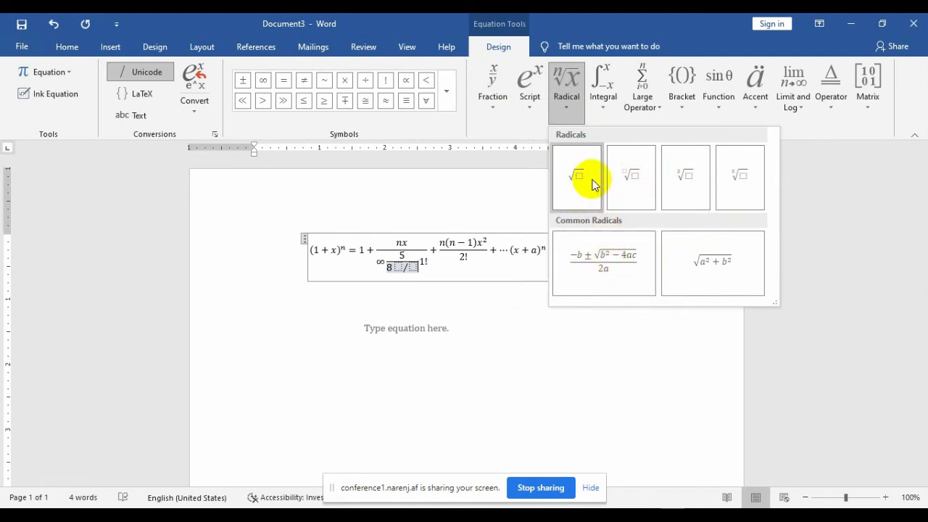
pyautogui.click(607, 106)
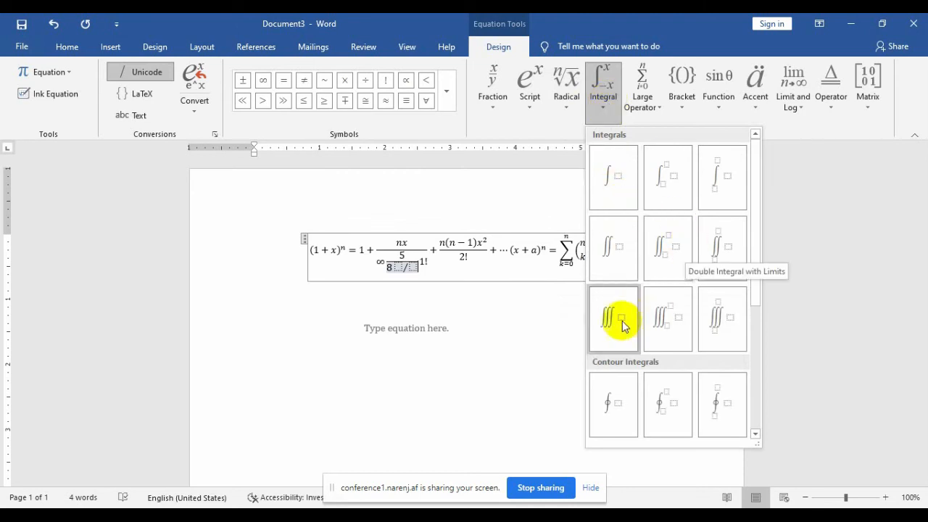
pyautogui.click(648, 107)
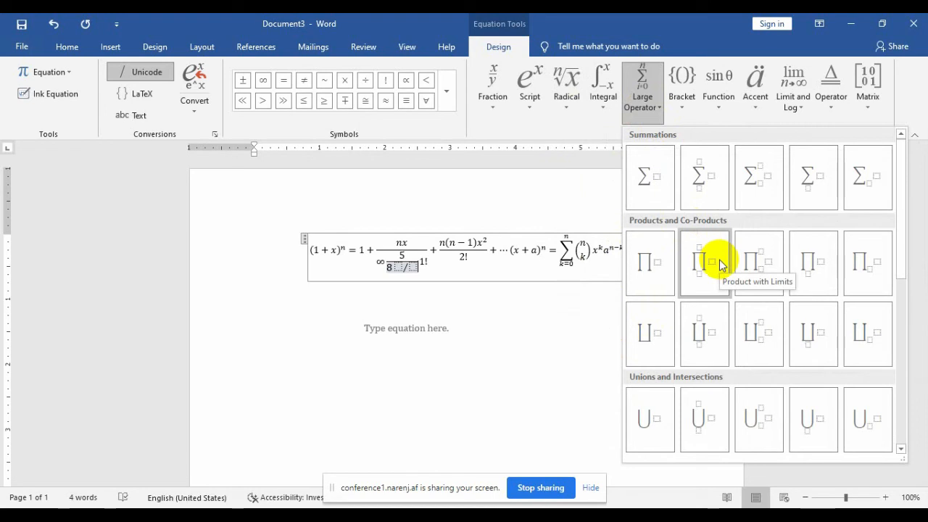
pyautogui.click(687, 107)
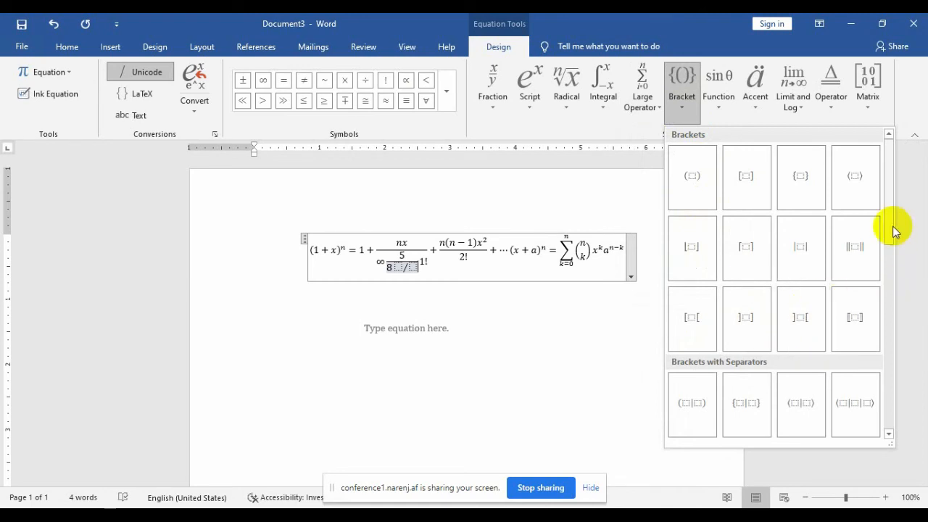
pyautogui.moveTo(893, 229); pyautogui.dragTo(921, 334)
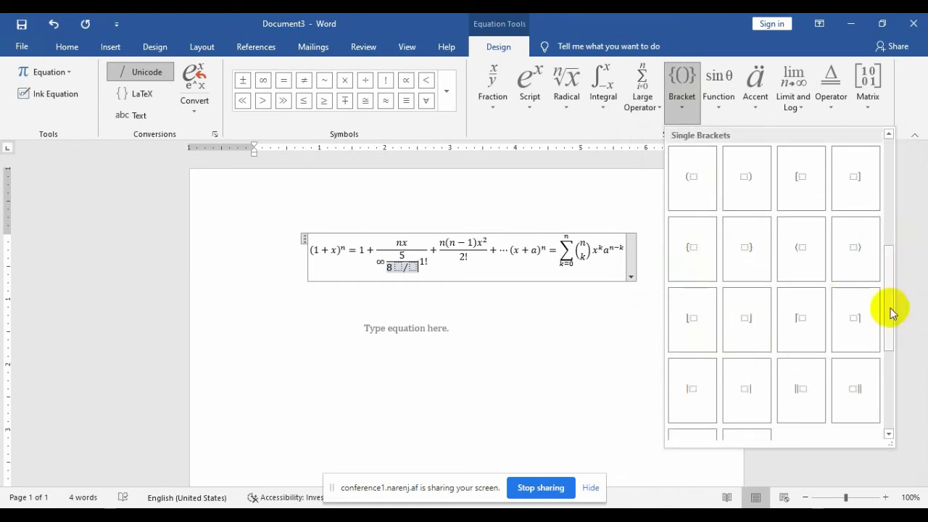
pyautogui.moveTo(890, 310)
pyautogui.mouseDown()
pyautogui.moveTo(886, 336)
pyautogui.moveTo(886, 322)
pyautogui.mouseUp()
pyautogui.click(570, 246)
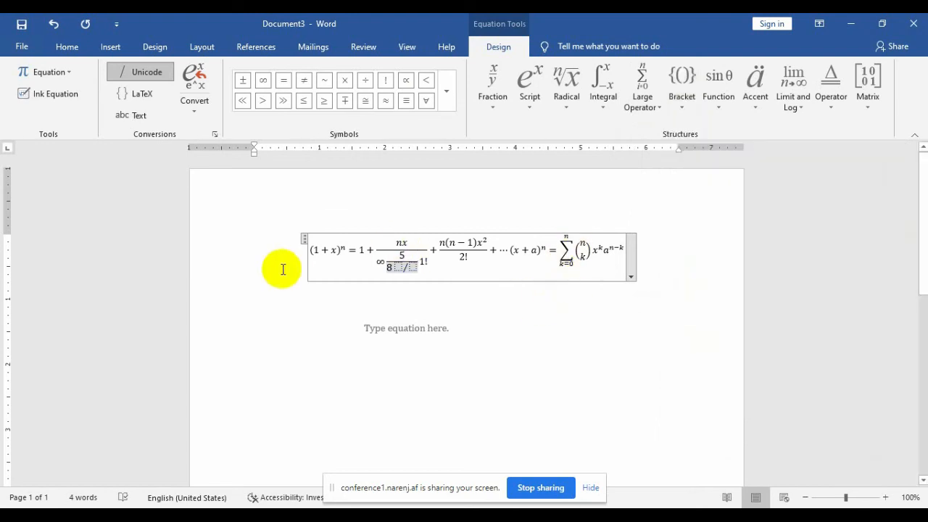
# Step: Insert a bracket before (1 + x) and type 10 inside it
pyautogui.doubleClick(312, 251)
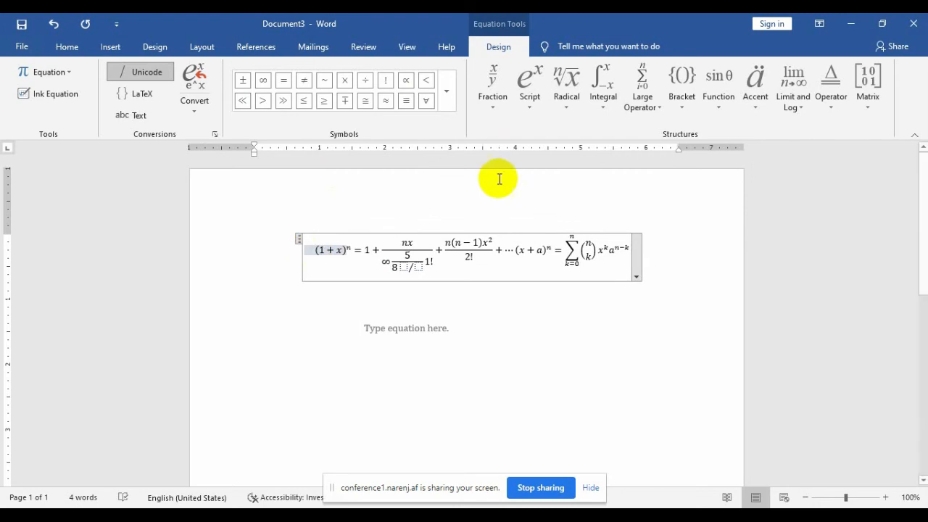
pyautogui.click(685, 79)
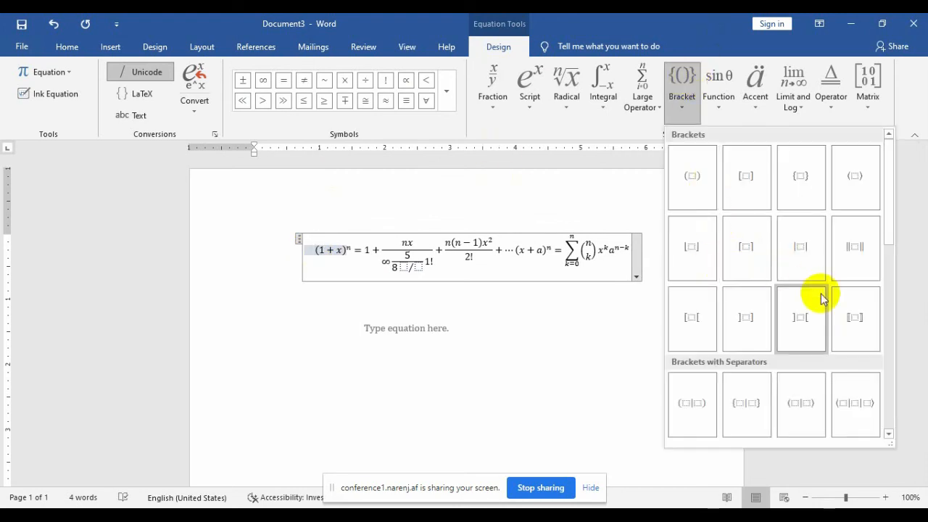
pyautogui.click(848, 317)
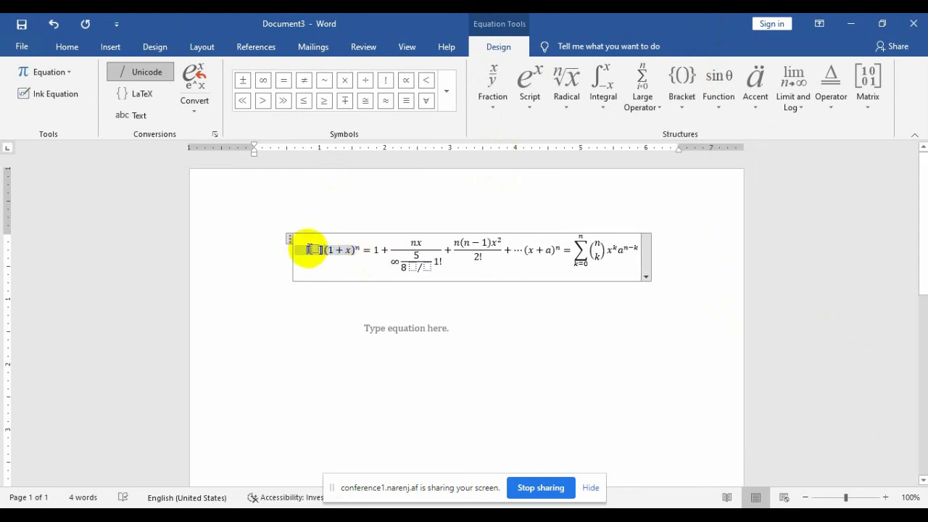
pyautogui.click(317, 249)
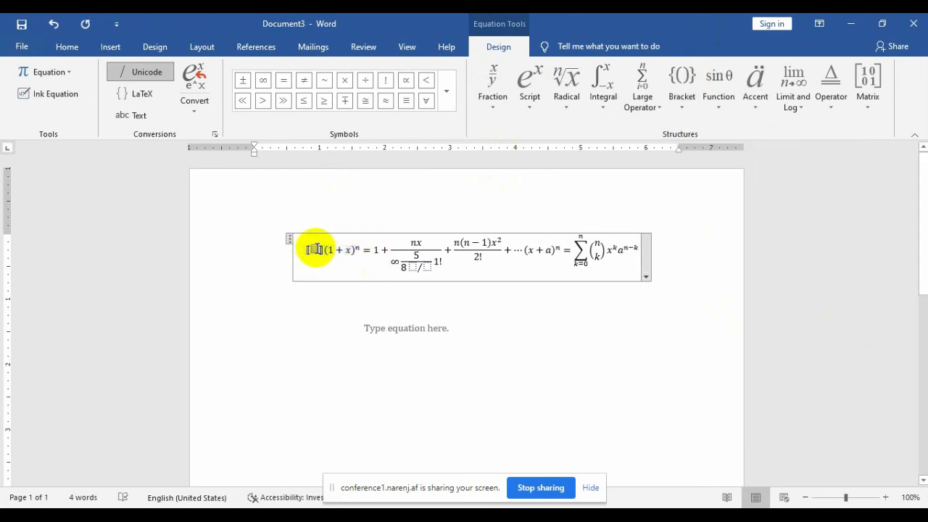
pyautogui.write('10')
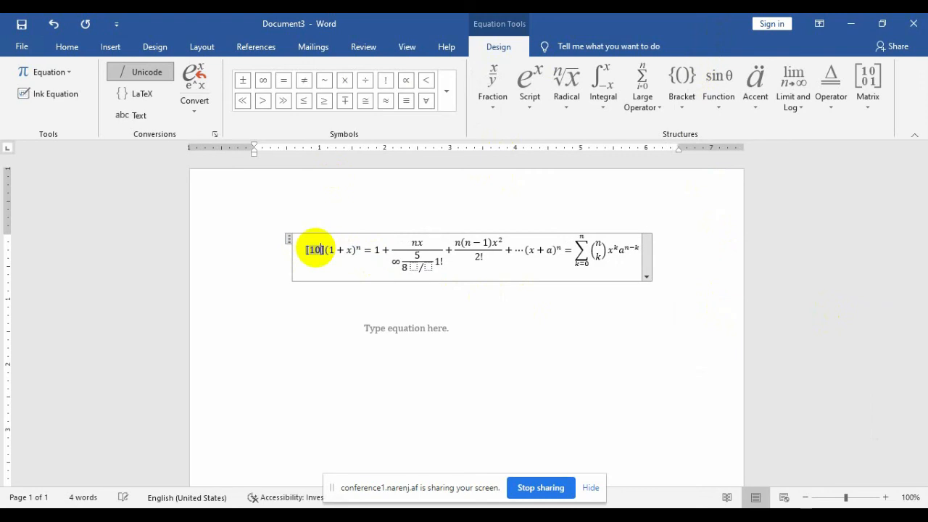
pyautogui.click(298, 295)
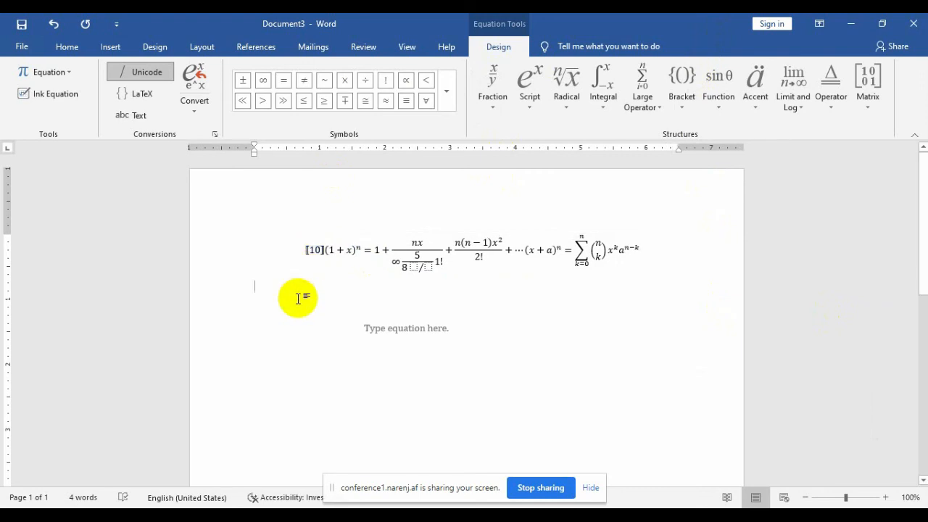
pyautogui.click(316, 250)
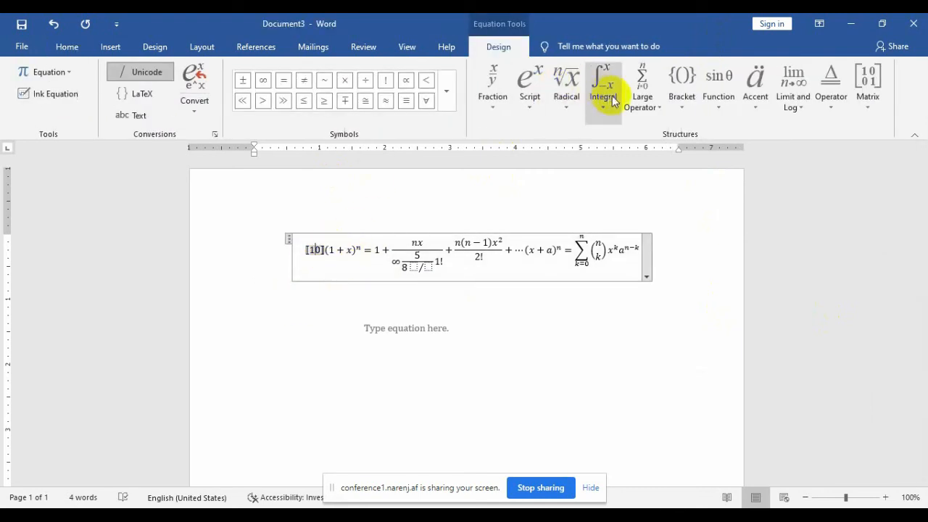
# Step: Scroll through the Bracket structures gallery, then bring up the Function gallery
pyautogui.click(681, 86)
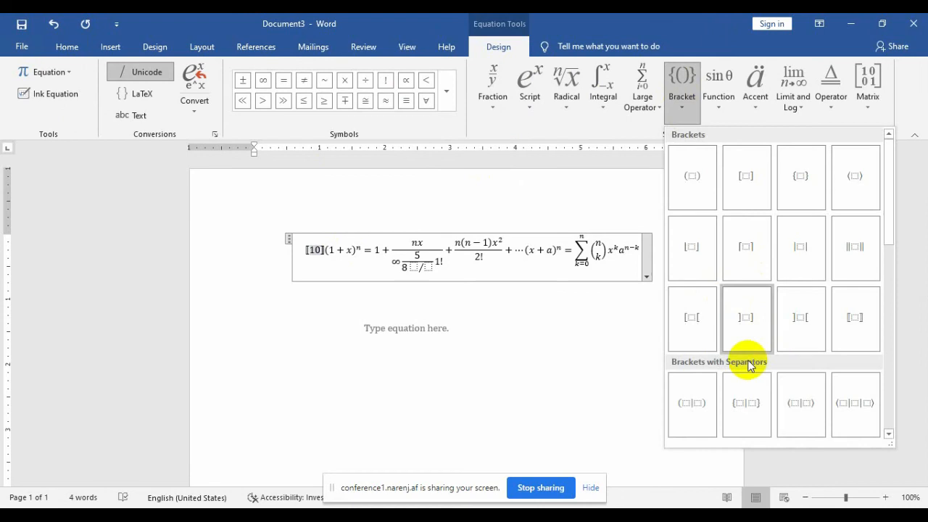
pyautogui.moveTo(892, 206); pyautogui.dragTo(876, 149)
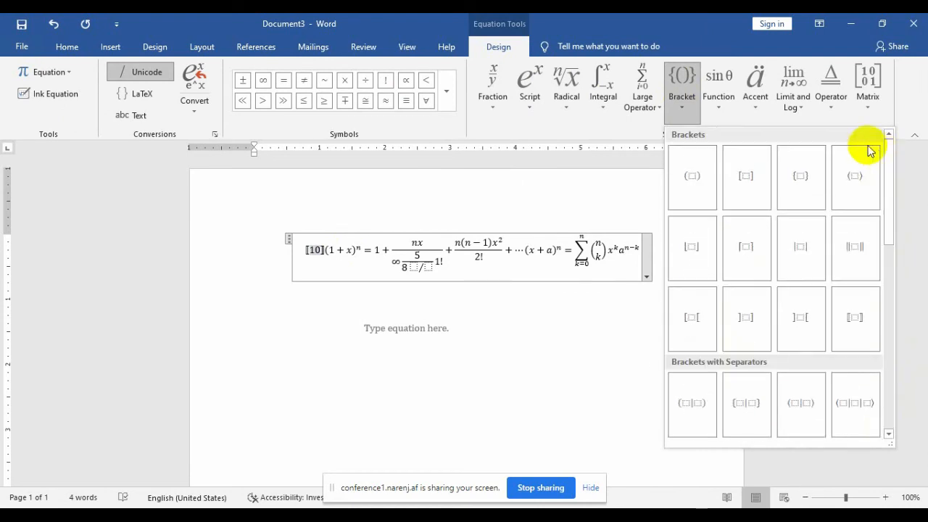
pyautogui.click(721, 107)
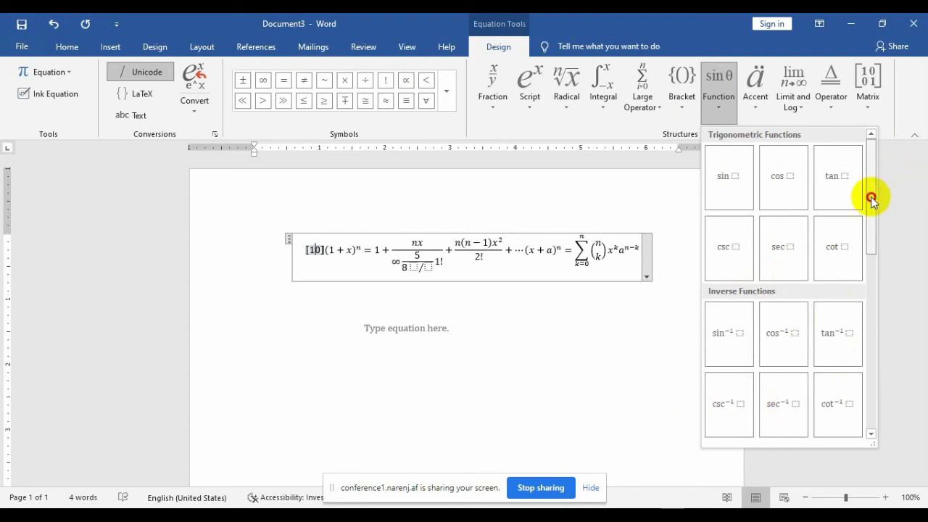
# Step: Browse the Accent, Limit and Log, Operator and Matrix galleries in turn
pyautogui.moveTo(872, 200); pyautogui.dragTo(883, 297)
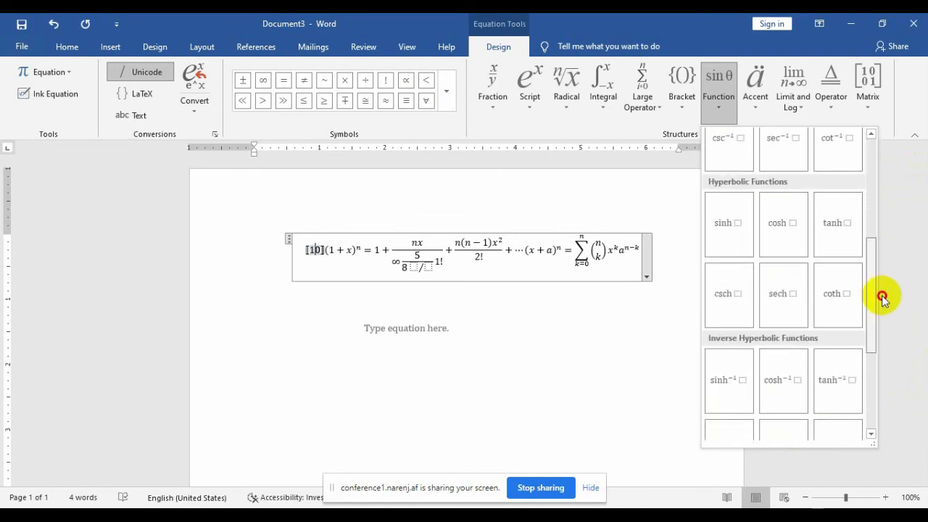
pyautogui.click(759, 91)
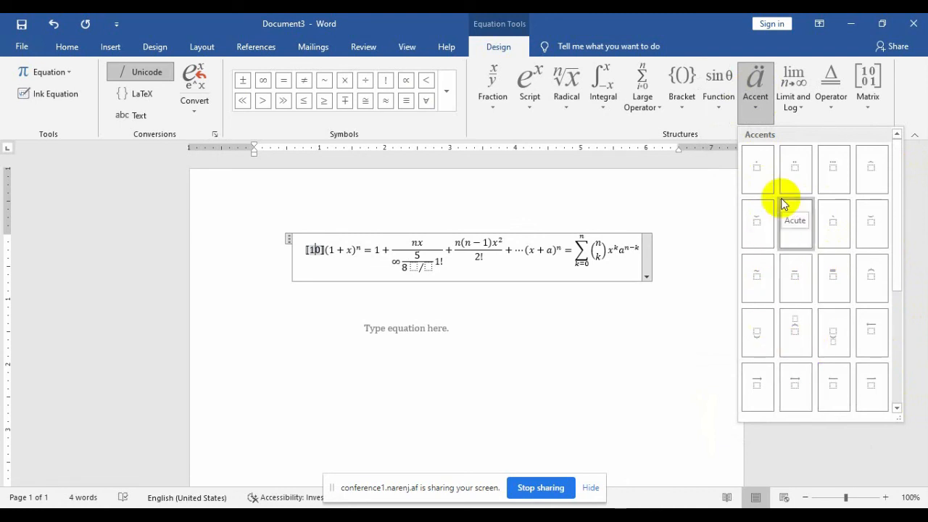
pyautogui.click(794, 107)
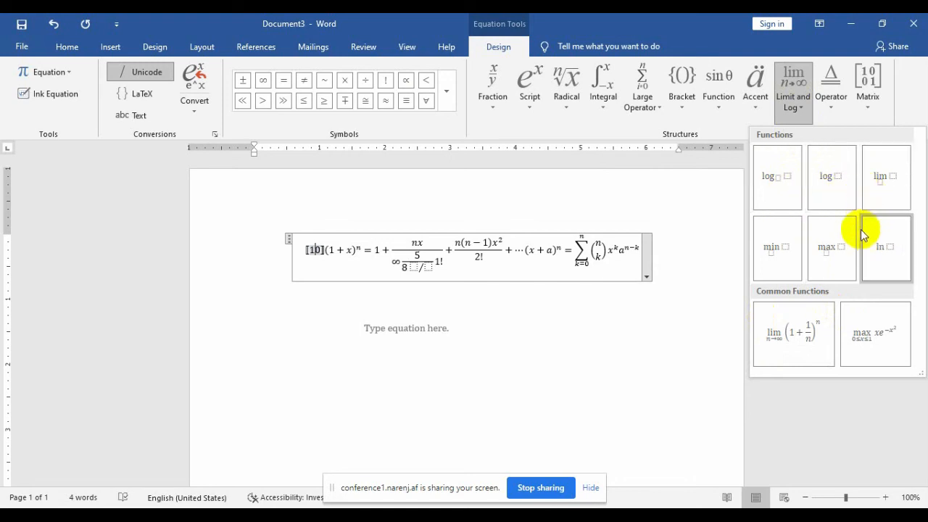
pyautogui.click(831, 102)
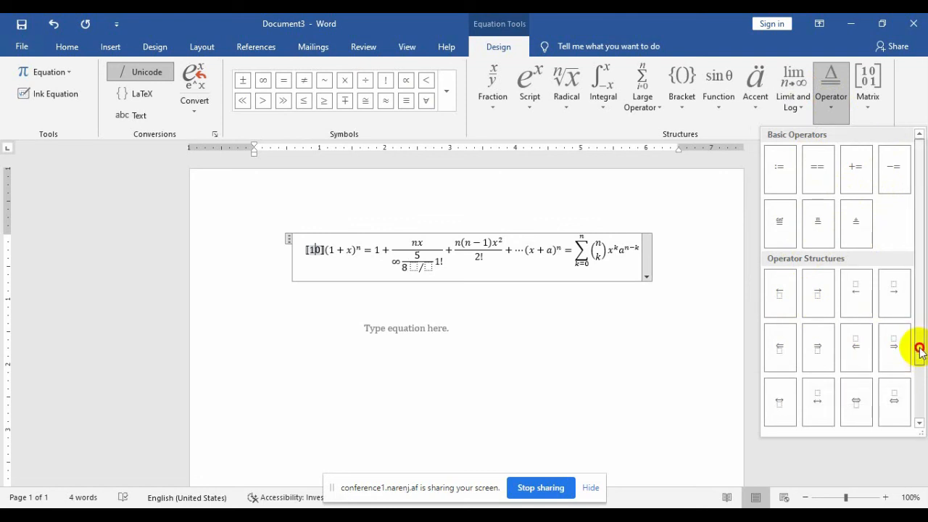
pyautogui.moveTo(919, 348); pyautogui.dragTo(922, 293)
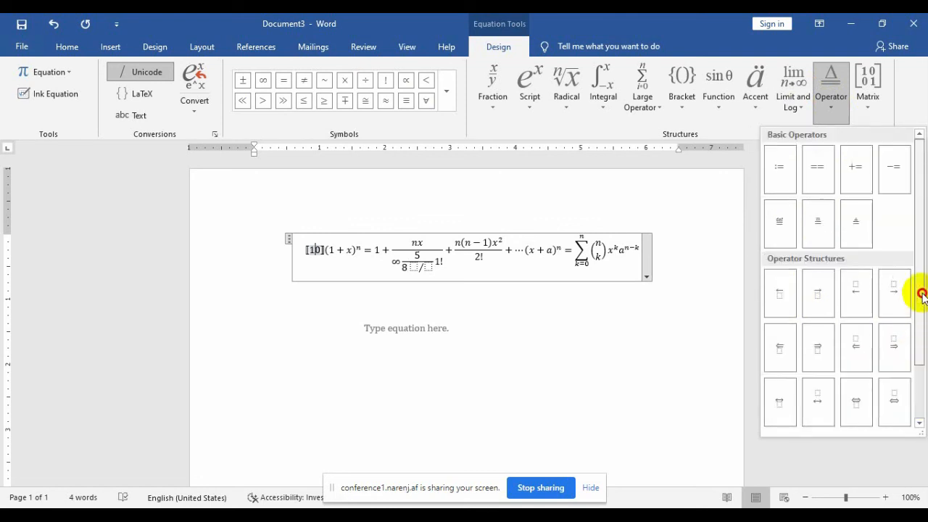
pyautogui.click(868, 102)
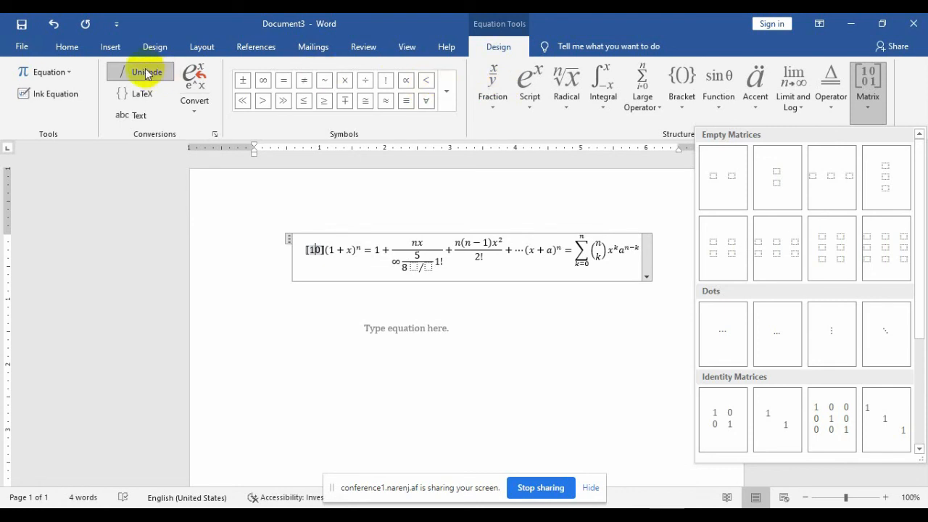
# Step: Start an Ink Equation from Insert > Equation on the empty line below the equation
pyautogui.click(113, 52)
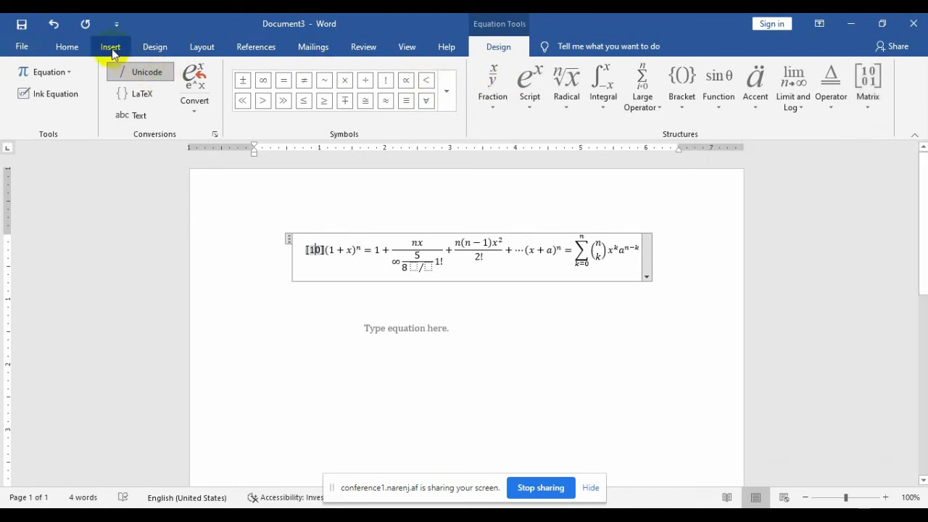
pyautogui.click(113, 52)
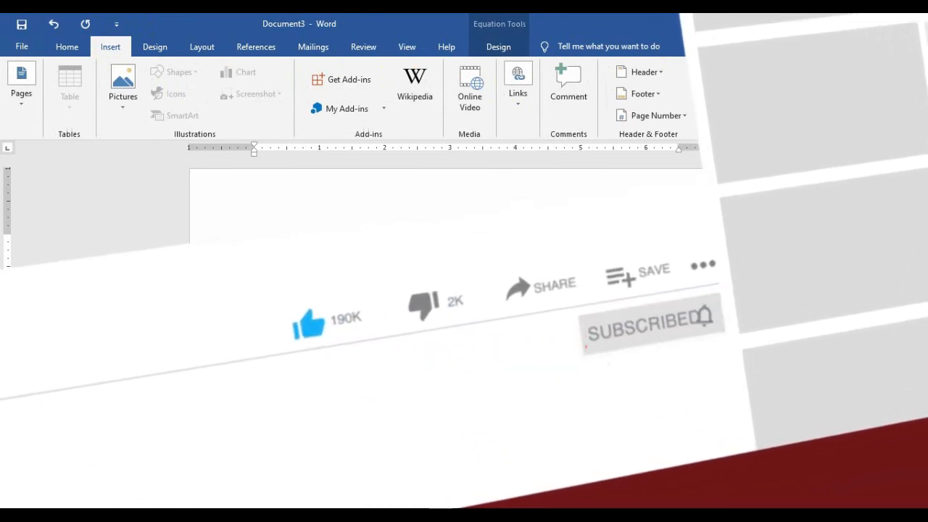
pyautogui.click(849, 93)
pyautogui.click(850, 172)
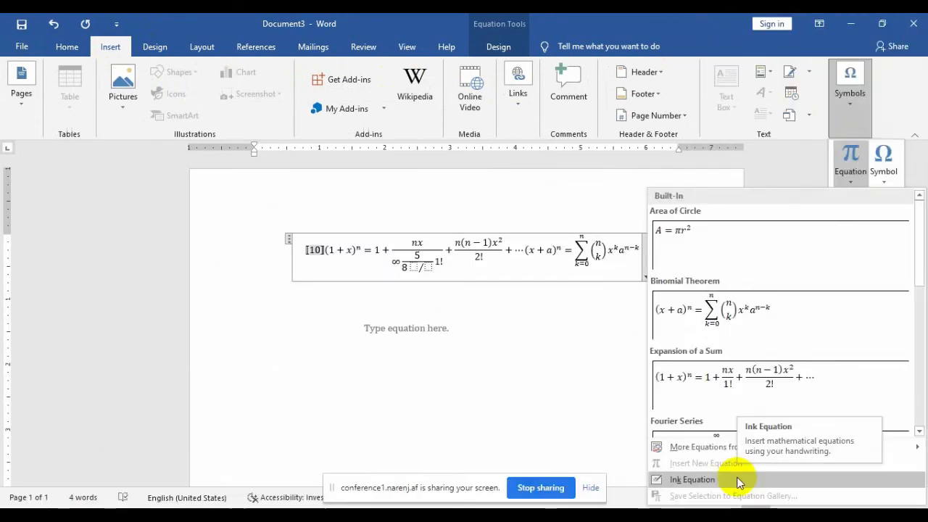
pyautogui.click(507, 355)
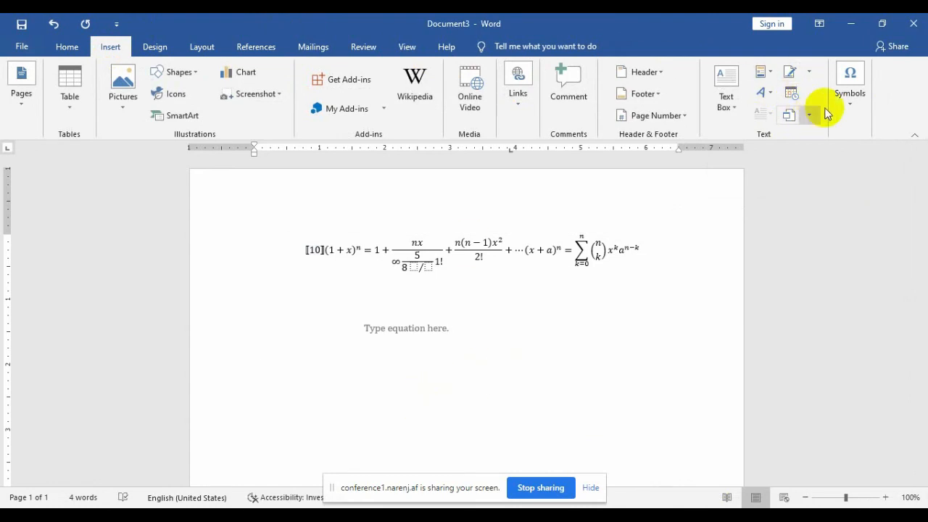
pyautogui.click(848, 105)
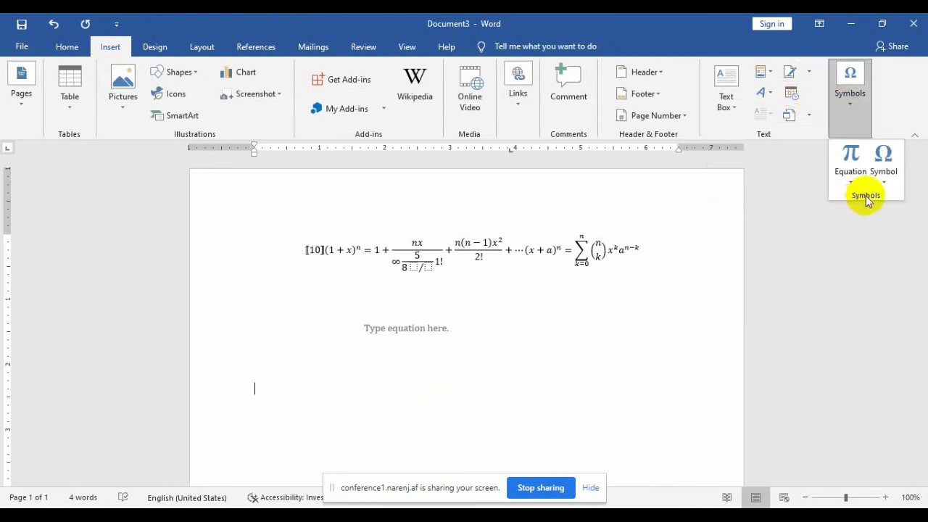
pyautogui.click(852, 182)
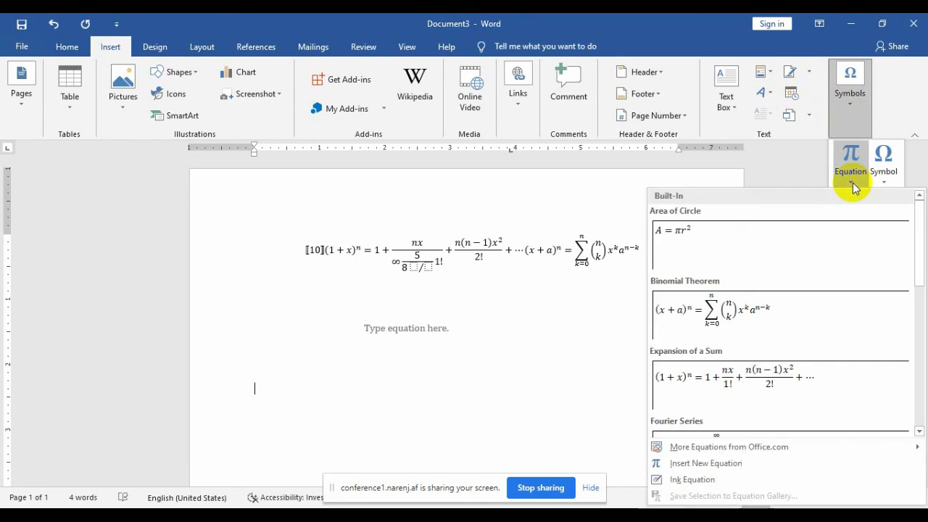
pyautogui.click(757, 480)
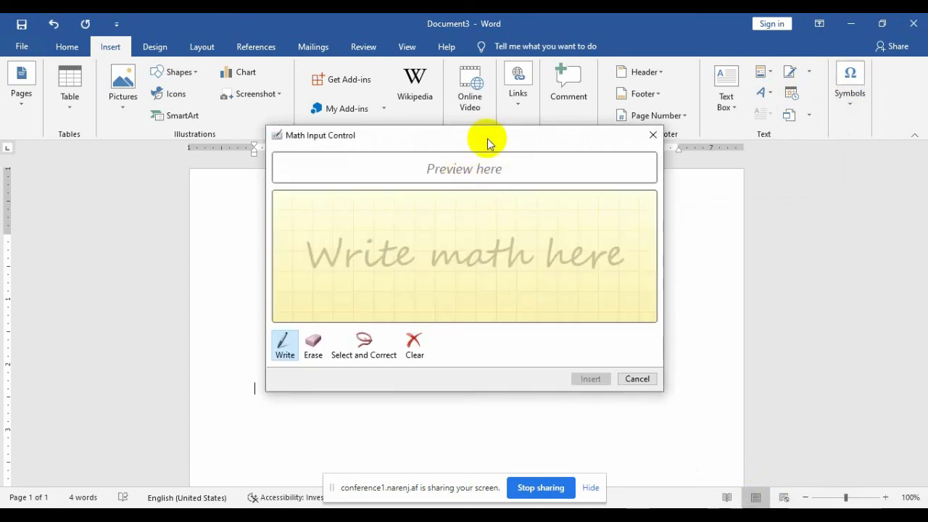
# Step: Handwrite 56 in the Math Input Control and erase the misrecognized 6
pyautogui.moveTo(487, 143); pyautogui.dragTo(555, 211)
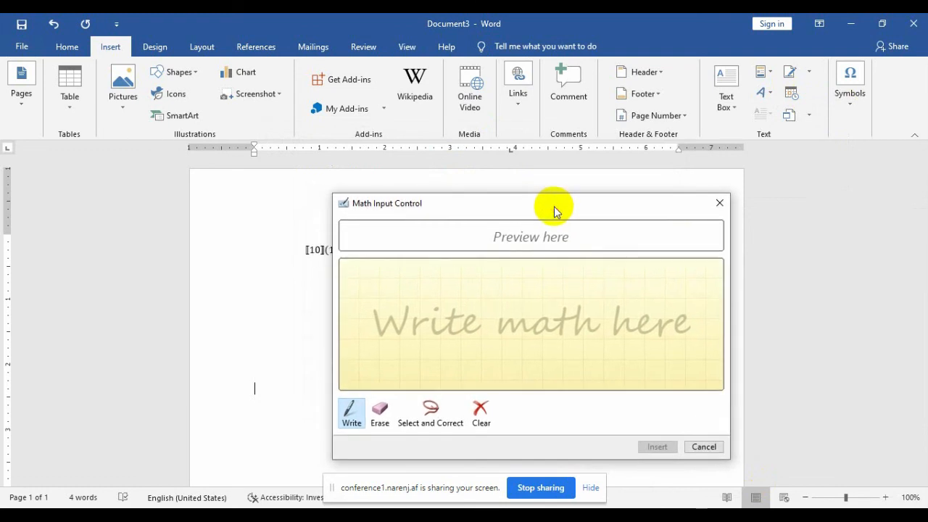
pyautogui.moveTo(503, 303)
pyautogui.mouseDown()
pyautogui.moveTo(491, 315)
pyautogui.moveTo(510, 321)
pyautogui.moveTo(491, 336)
pyautogui.mouseUp()
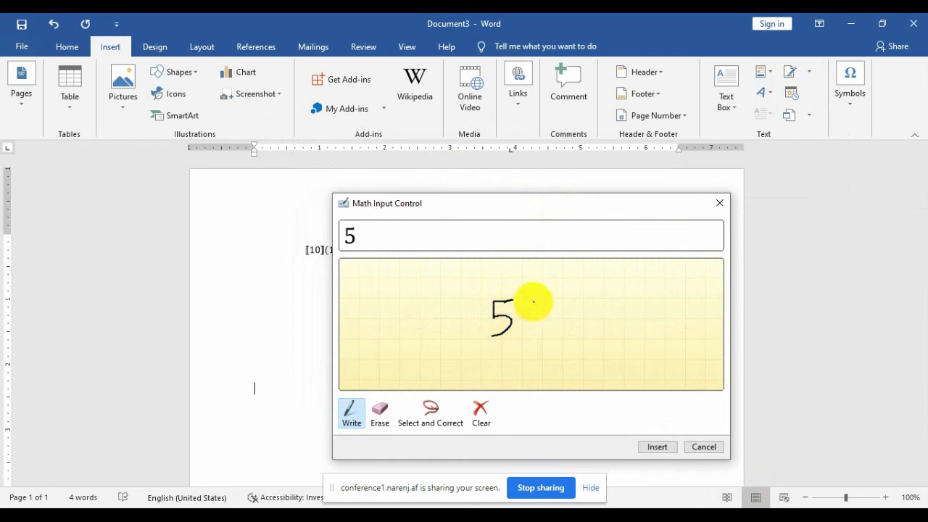
pyautogui.moveTo(533, 299)
pyautogui.mouseDown()
pyautogui.moveTo(519, 326)
pyautogui.moveTo(535, 329)
pyautogui.moveTo(542, 314)
pyautogui.moveTo(524, 317)
pyautogui.mouseUp()
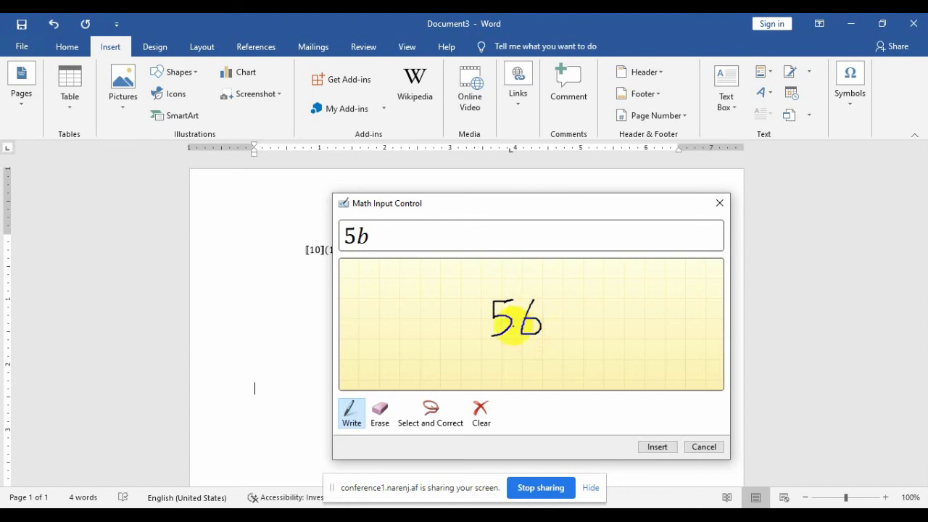
pyautogui.click(379, 420)
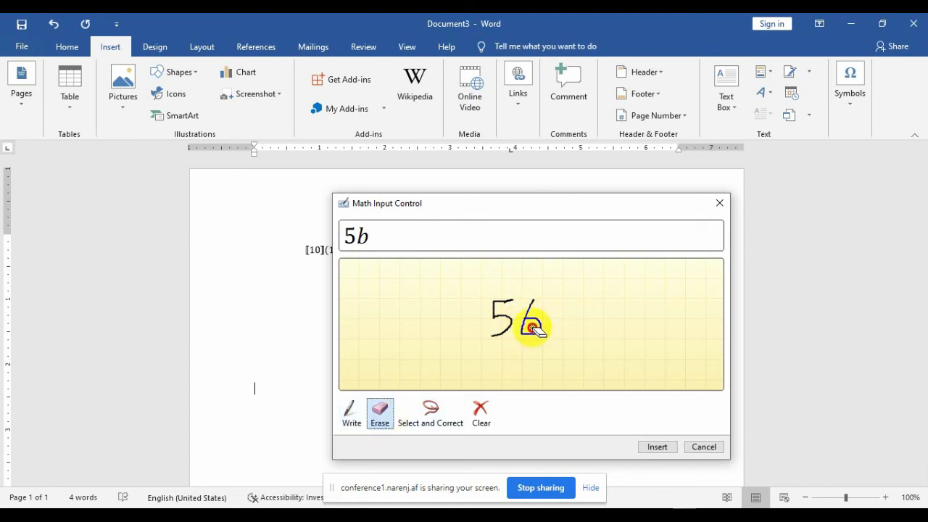
pyautogui.moveTo(532, 327); pyautogui.dragTo(531, 314)
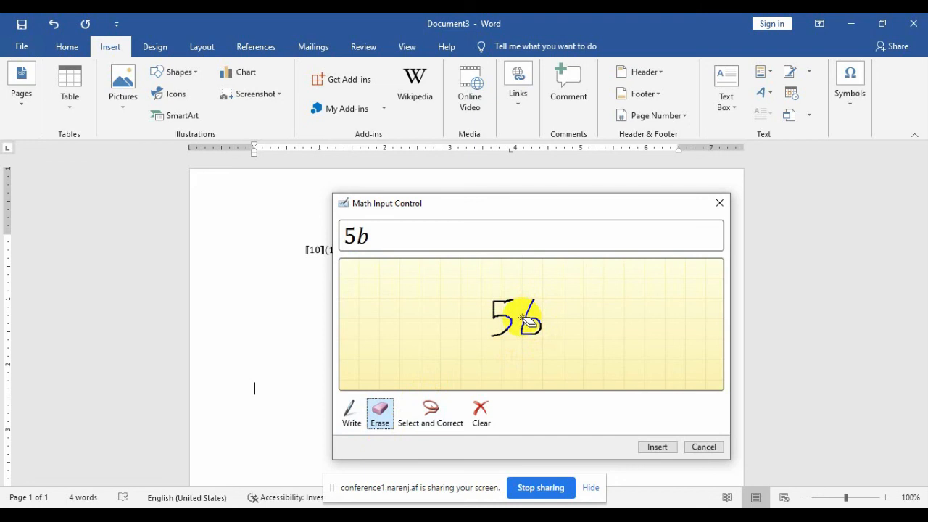
pyautogui.click(539, 327)
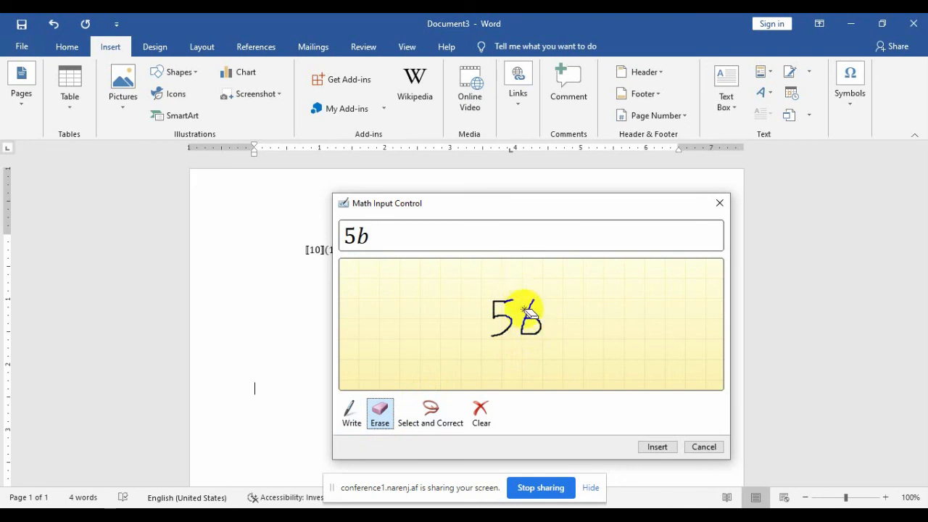
pyautogui.click(526, 313)
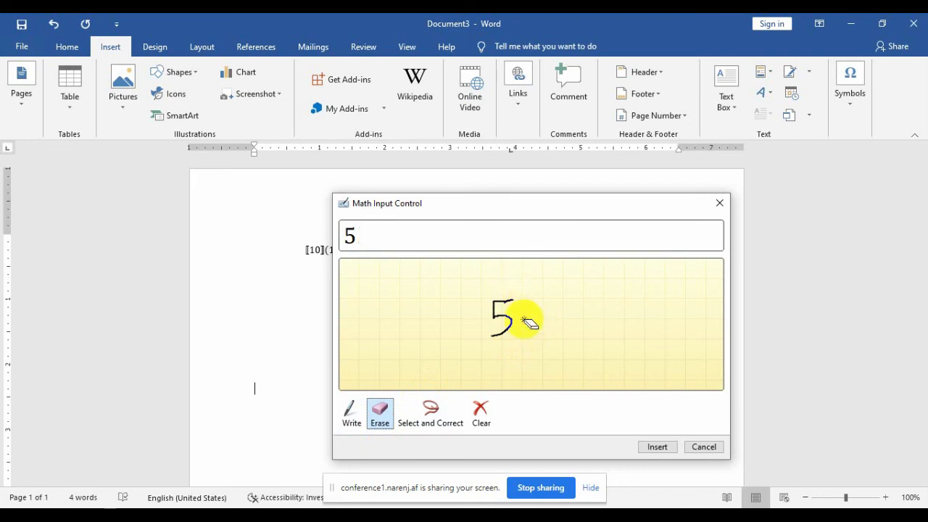
# Step: Rewrite the 6 and draw a radical sign over 56 so it reads √56
pyautogui.click(351, 411)
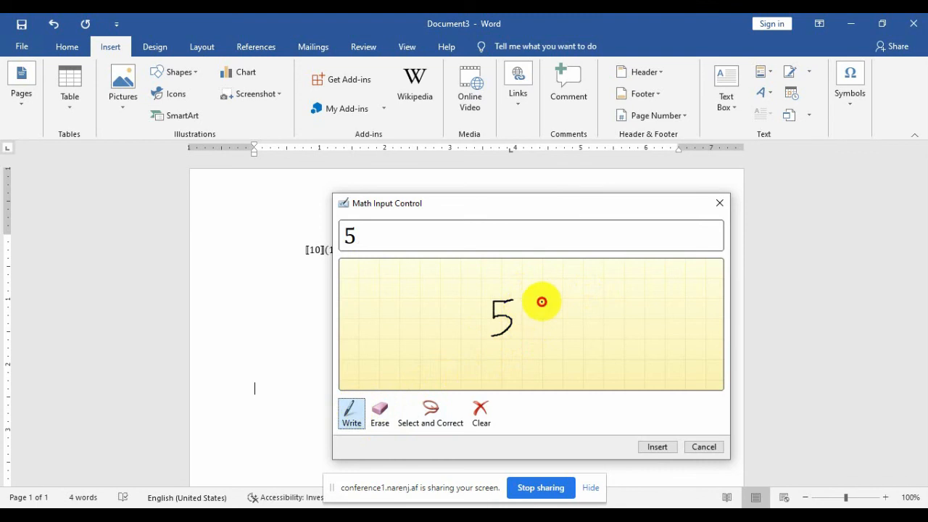
pyautogui.moveTo(541, 302)
pyautogui.mouseDown()
pyautogui.moveTo(522, 337)
pyautogui.moveTo(549, 337)
pyautogui.moveTo(537, 320)
pyautogui.mouseUp()
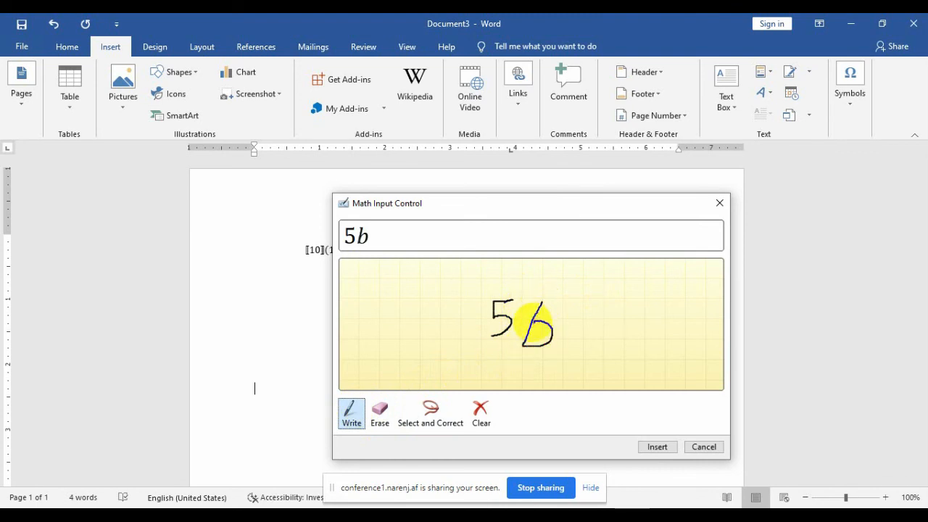
pyautogui.click(379, 411)
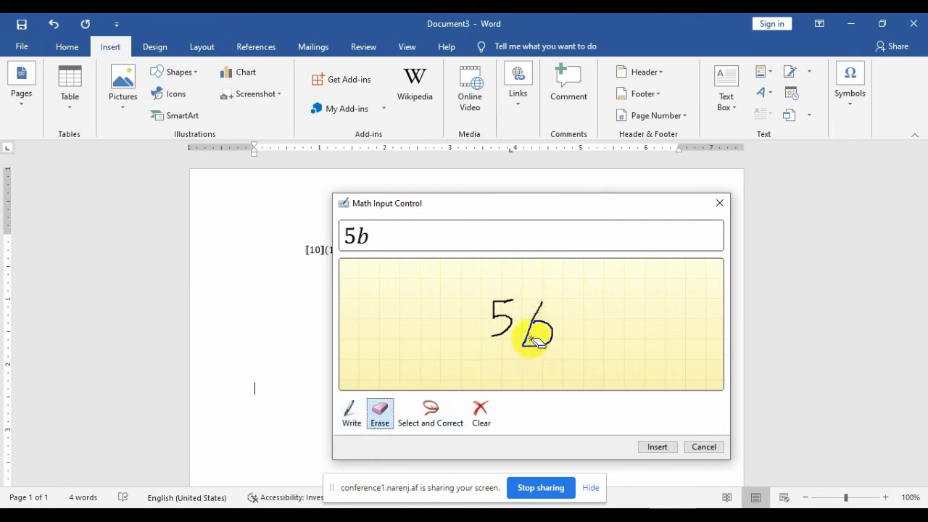
pyautogui.moveTo(532, 339); pyautogui.dragTo(543, 317)
pyautogui.rightClick(500, 319)
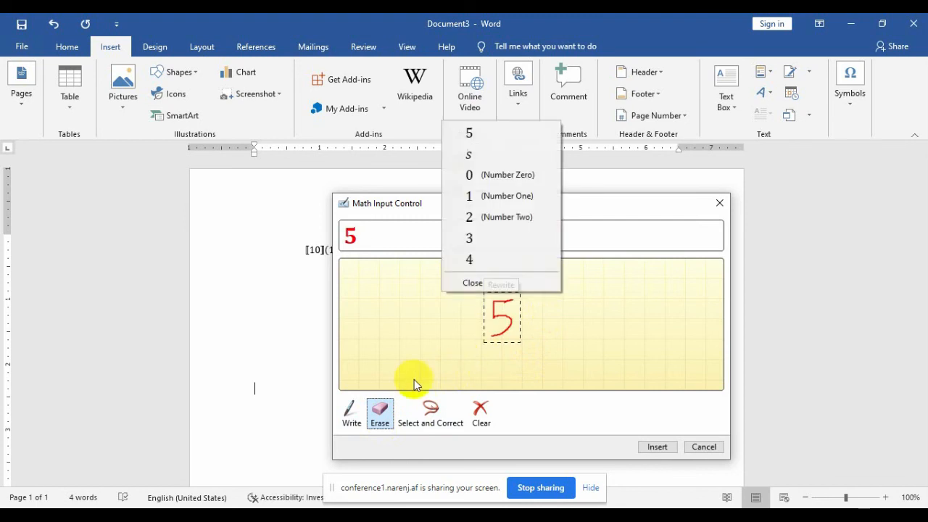
pyautogui.click(348, 421)
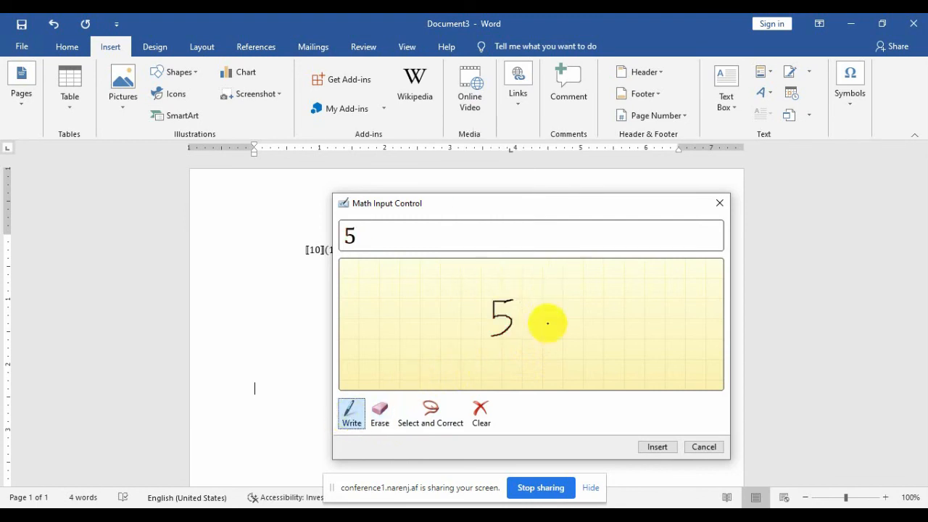
pyautogui.moveTo(547, 298)
pyautogui.mouseDown()
pyautogui.moveTo(529, 334)
pyautogui.moveTo(544, 326)
pyautogui.moveTo(535, 321)
pyautogui.mouseUp()
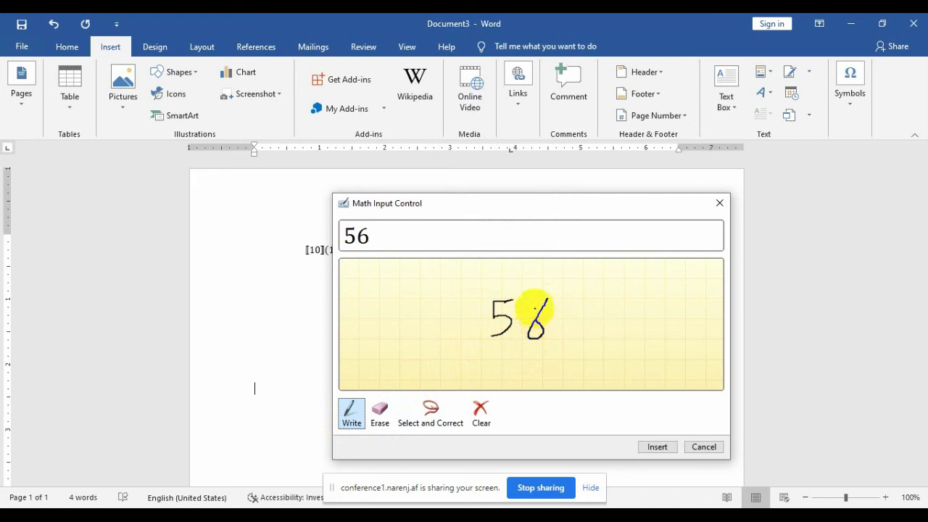
pyautogui.moveTo(573, 282)
pyautogui.mouseDown()
pyautogui.moveTo(484, 292)
pyautogui.moveTo(479, 330)
pyautogui.moveTo(443, 326)
pyautogui.mouseUp()
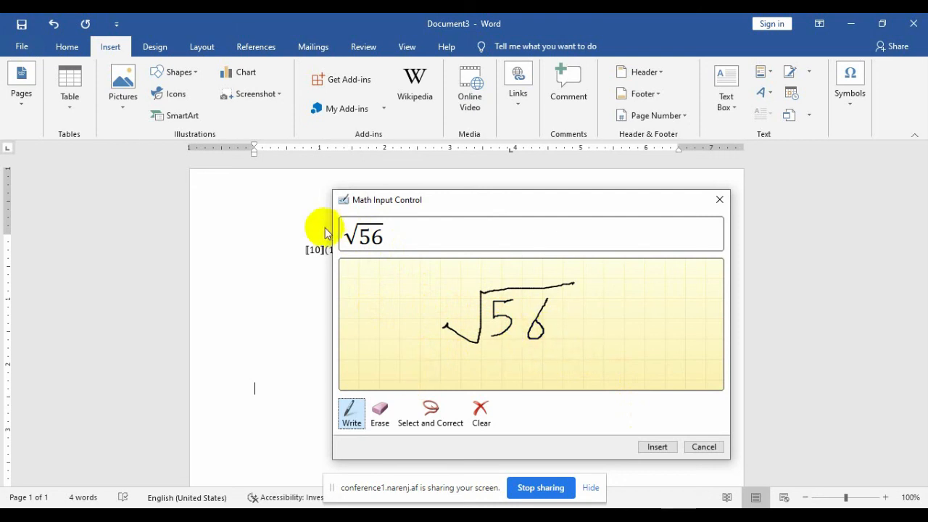
# Step: Insert the handwritten √56 equation into the document
pyautogui.click(656, 446)
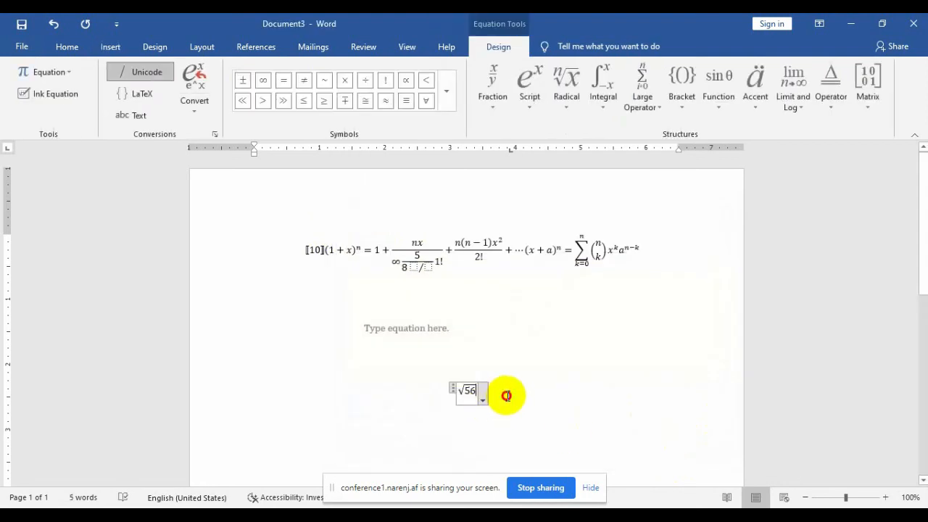
pyautogui.rightClick(506, 395)
pyautogui.click(458, 401)
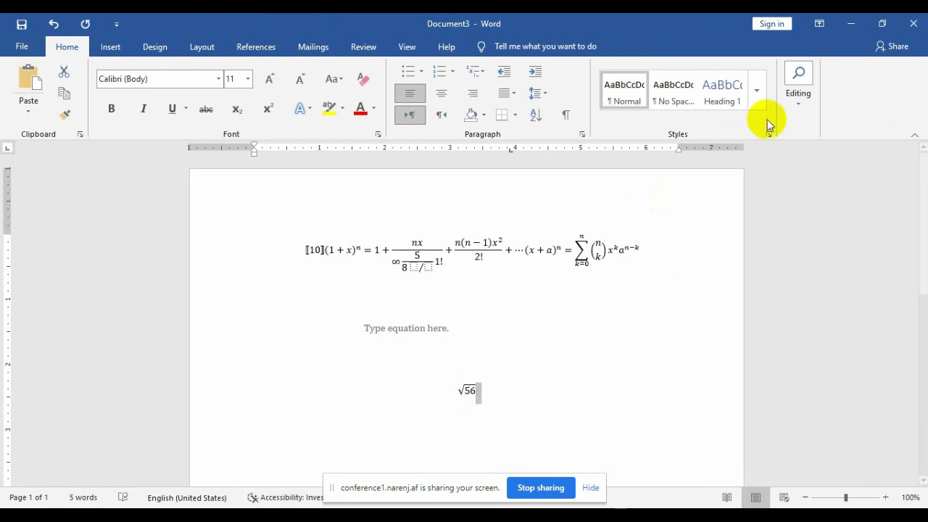
# Step: Start a new Ink Equation from Insert > Equation, then cancel it empty
pyautogui.click(797, 105)
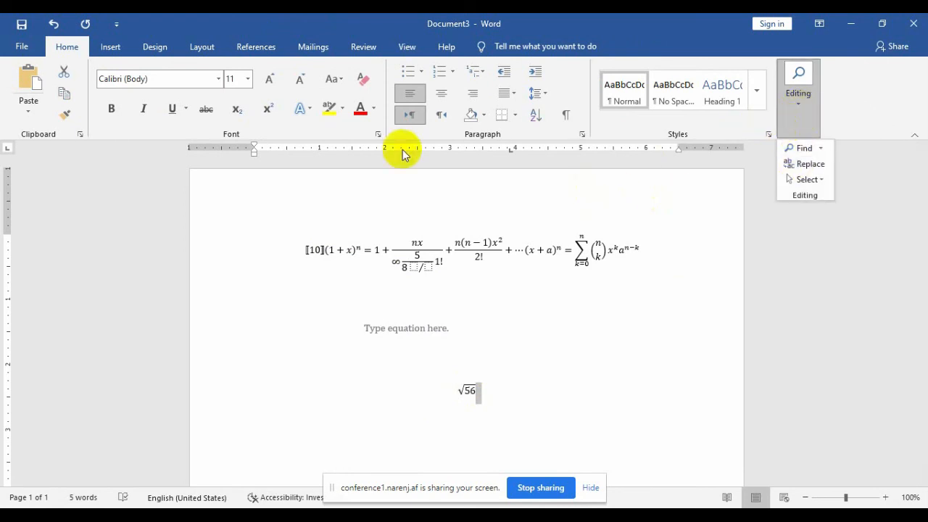
pyautogui.click(111, 49)
pyautogui.click(111, 48)
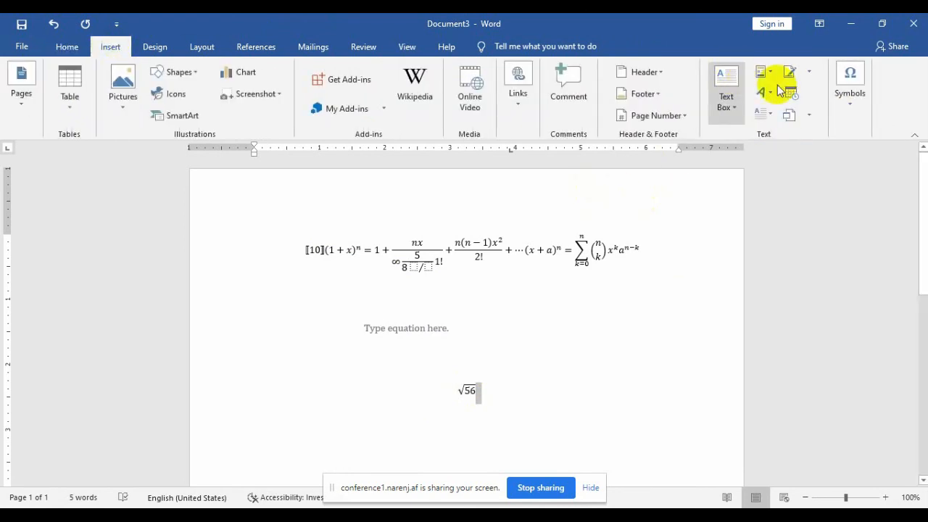
pyautogui.click(849, 102)
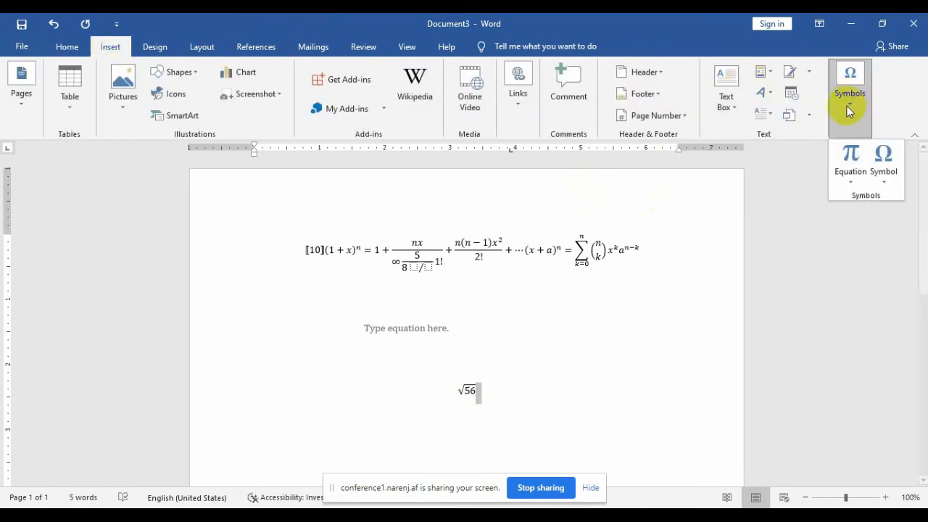
pyautogui.click(852, 187)
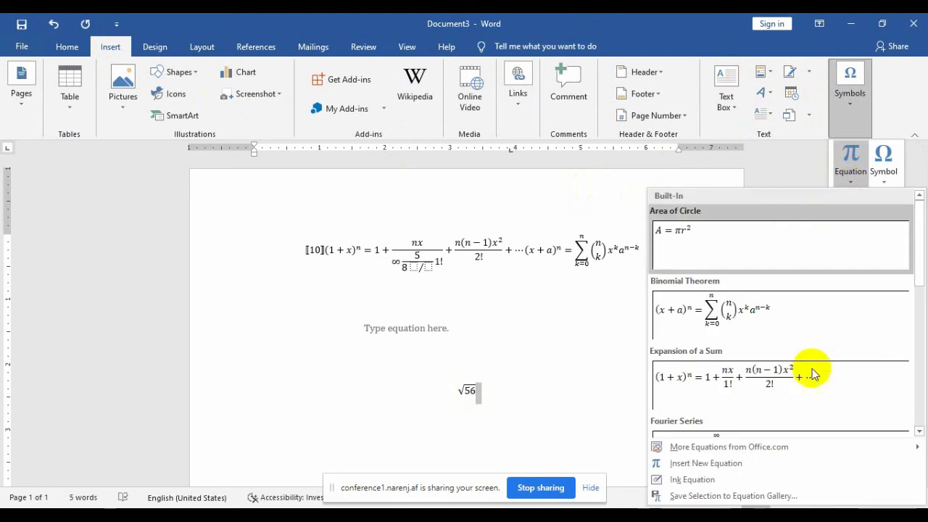
pyautogui.click(727, 479)
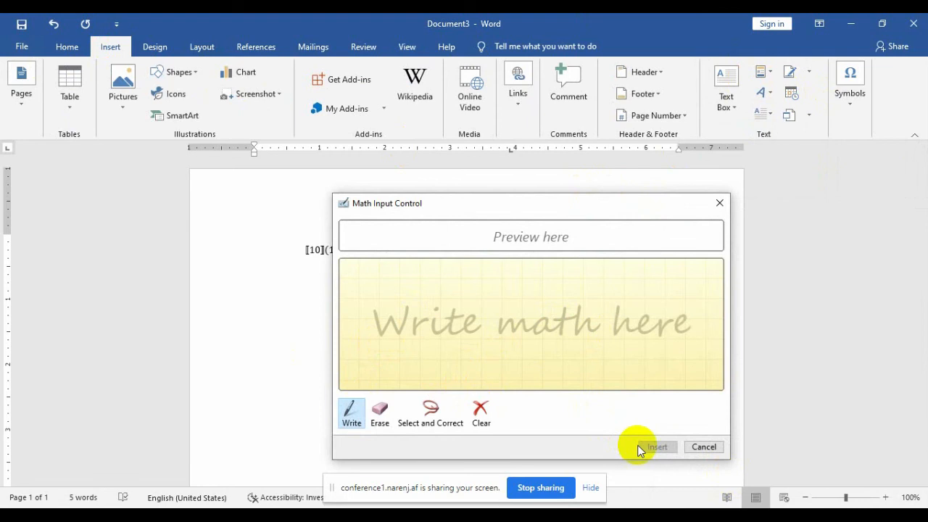
pyautogui.click(705, 446)
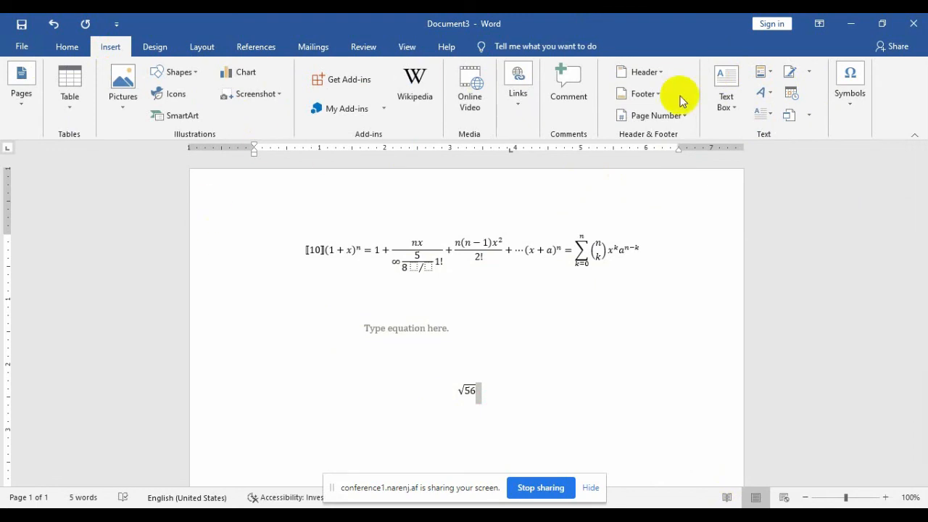
# Step: Select all content with Ctrl+A and delete it, leaving a blank page
pyautogui.click(858, 103)
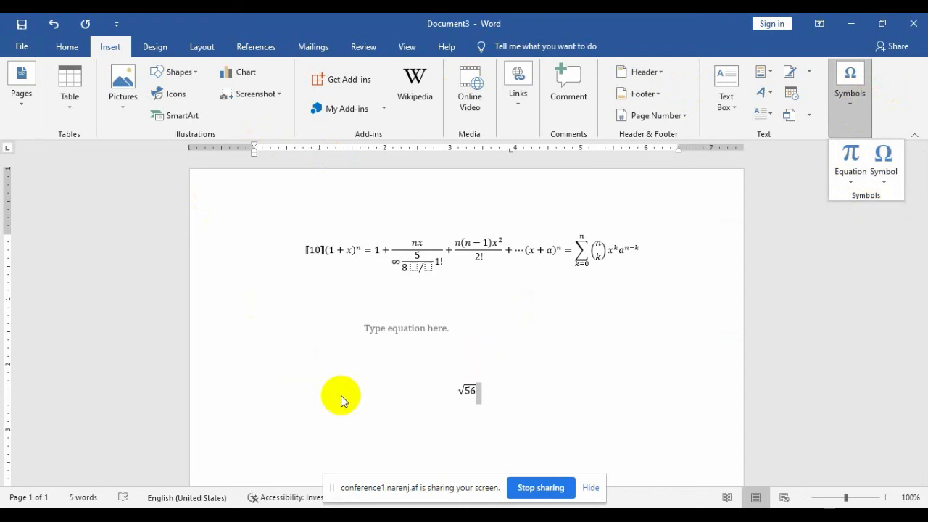
pyautogui.click(412, 389)
pyautogui.hotkey('ctrl', 'a')
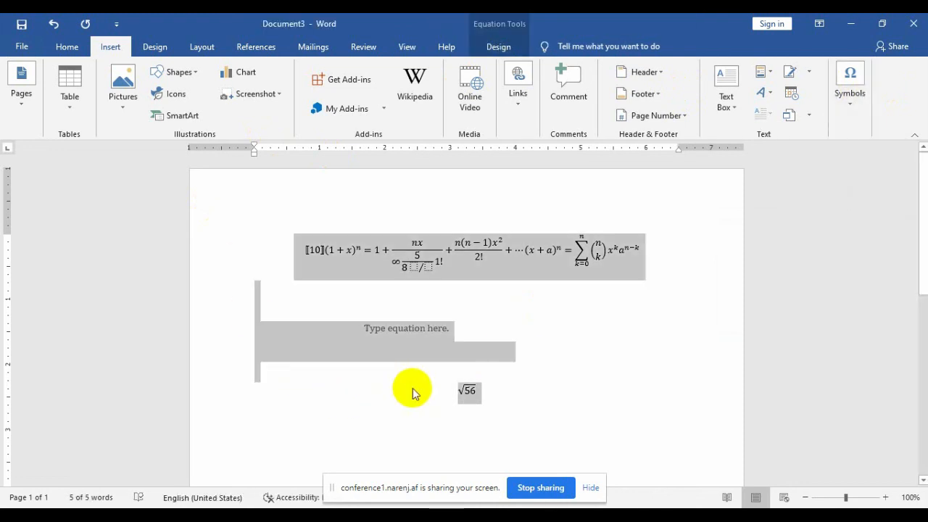
pyautogui.press('Delete')
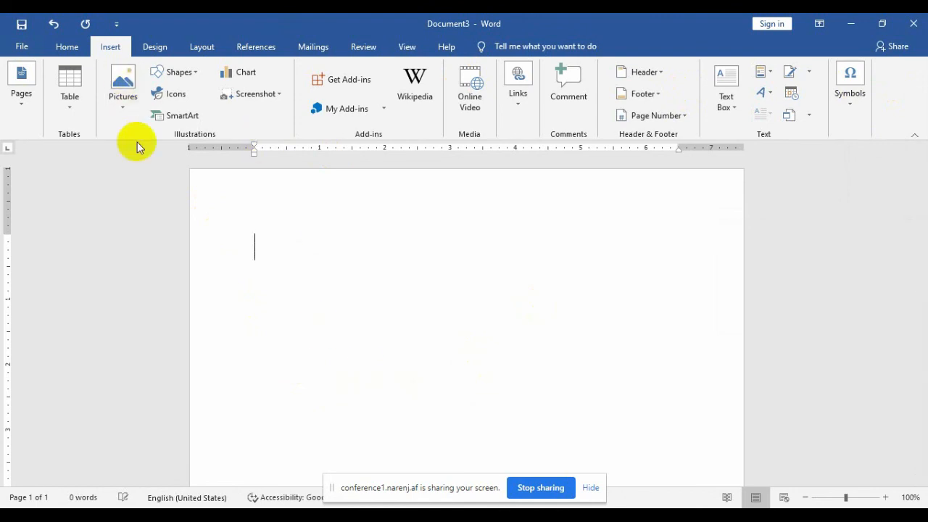
# Step: Insert the © copyright symbol from the Symbol font via More Symbols
pyautogui.click(843, 123)
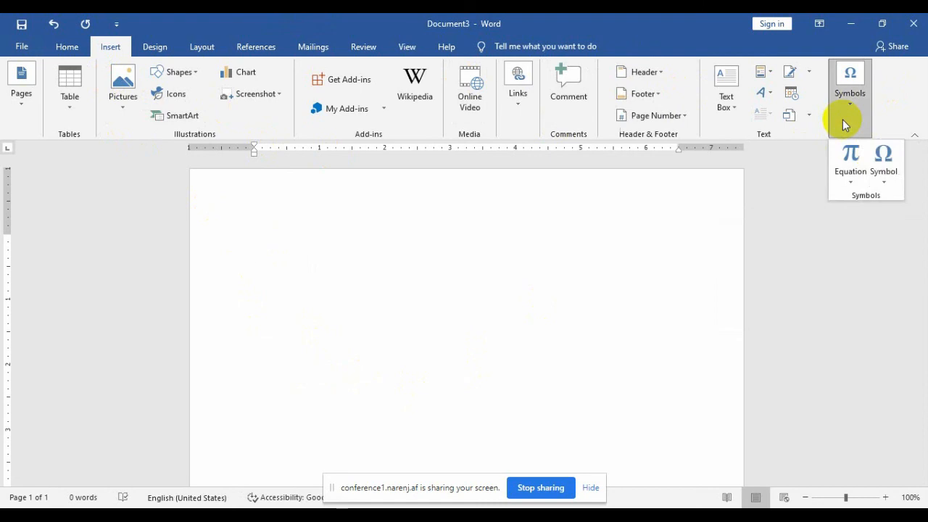
pyautogui.click(882, 158)
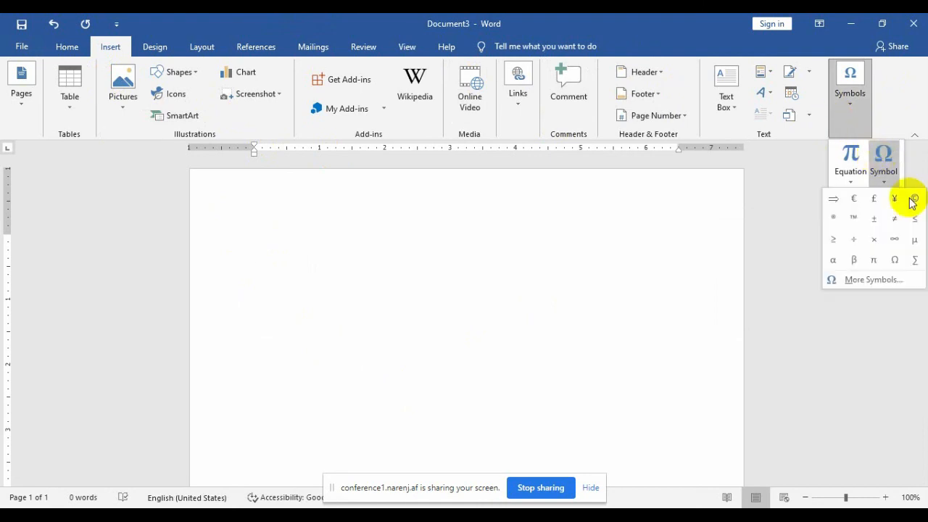
pyautogui.click(864, 278)
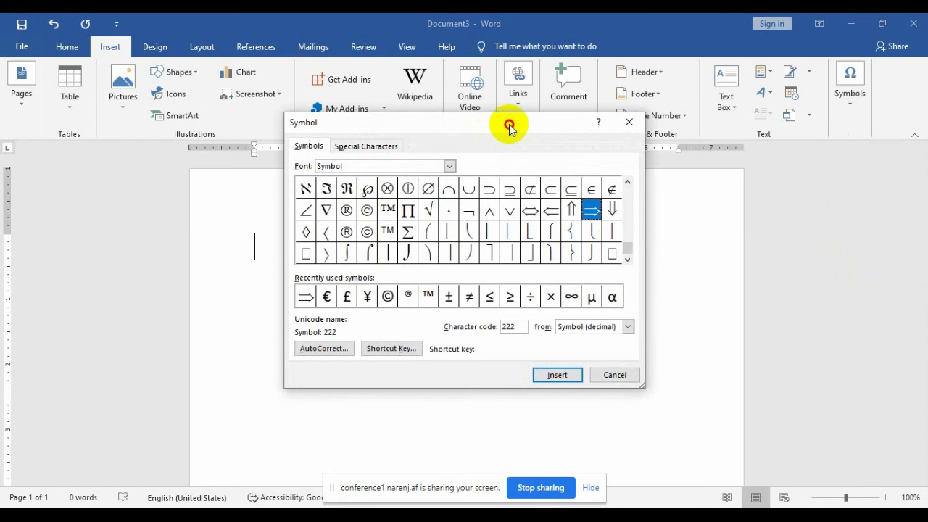
pyautogui.moveTo(509, 123); pyautogui.dragTo(564, 143)
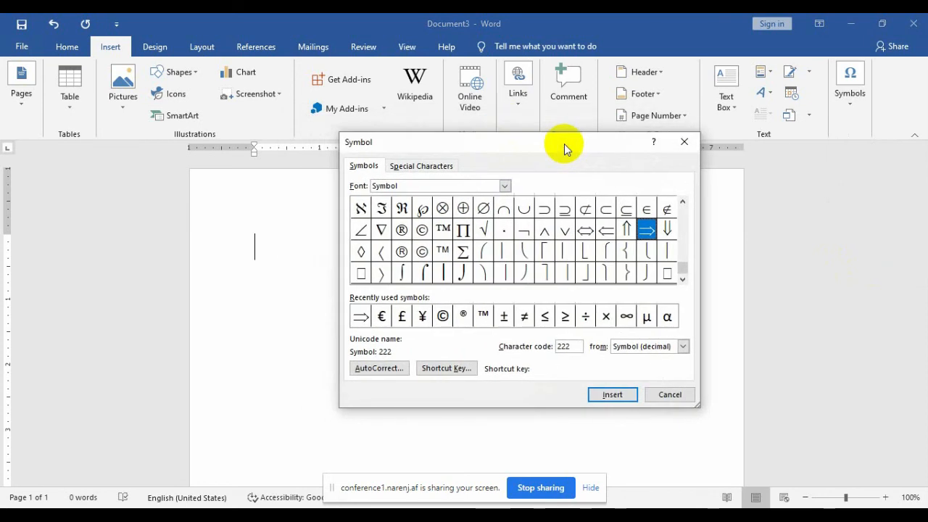
pyautogui.click(505, 184)
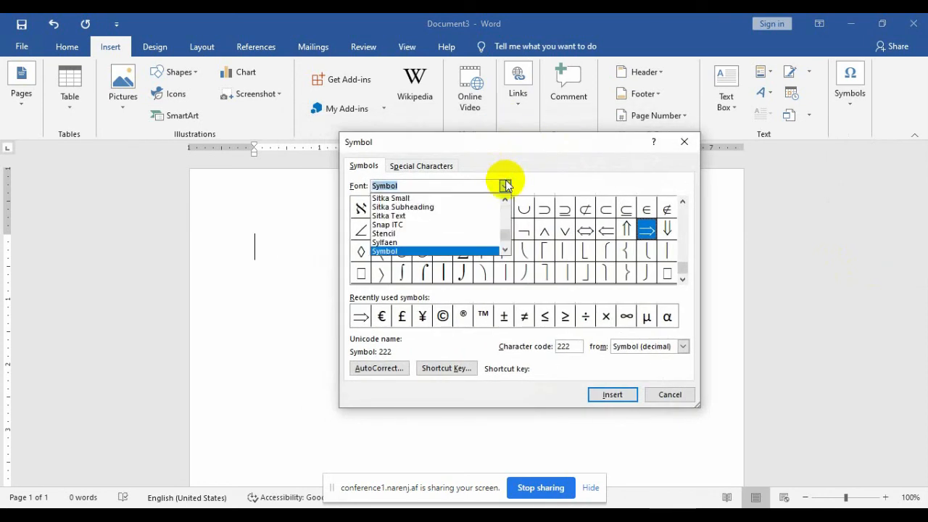
pyautogui.click(505, 185)
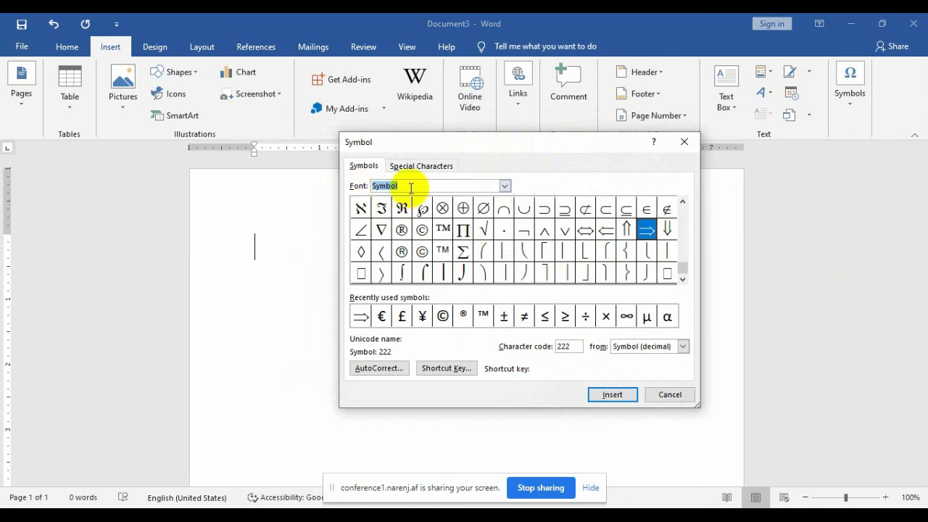
pyautogui.click(424, 253)
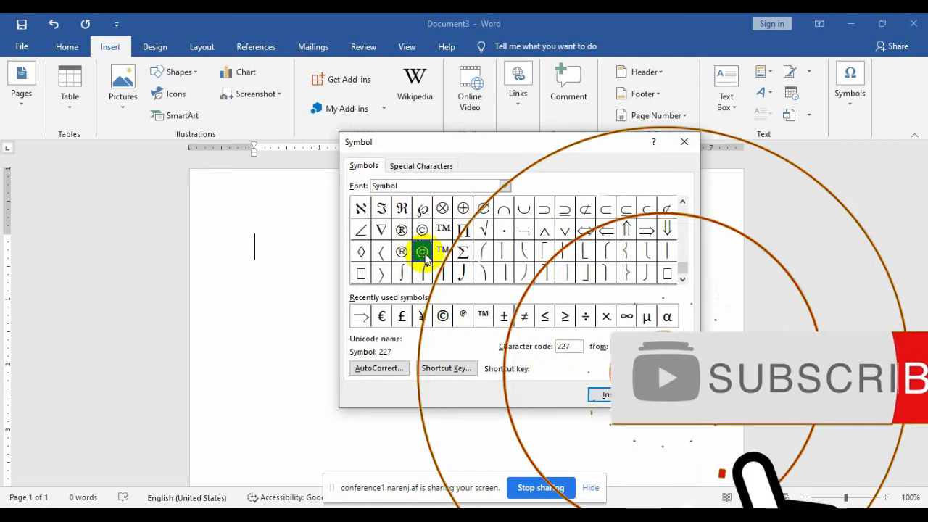
pyautogui.click(601, 394)
pyautogui.click(674, 394)
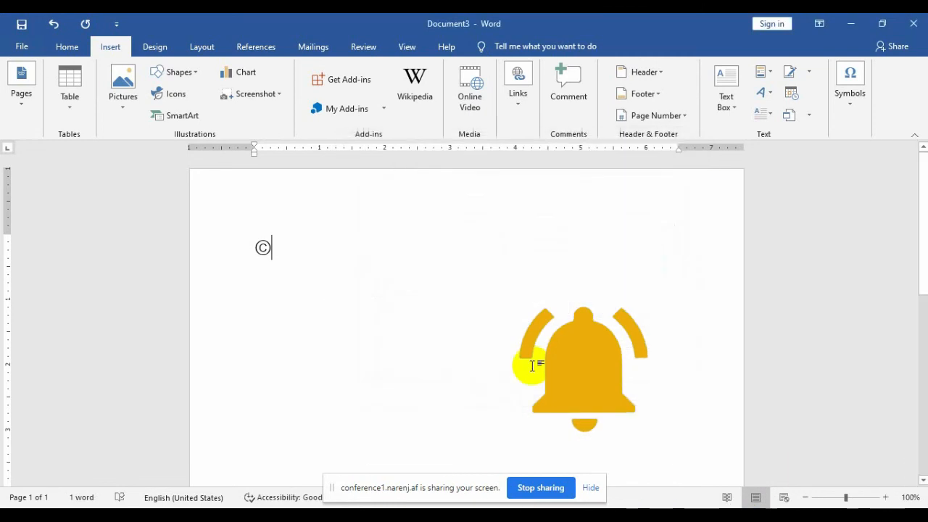
# Step: Delete the © copyright symbol with Backspace, returning the page to 0 words
pyautogui.moveTo(276, 260); pyautogui.dragTo(247, 259)
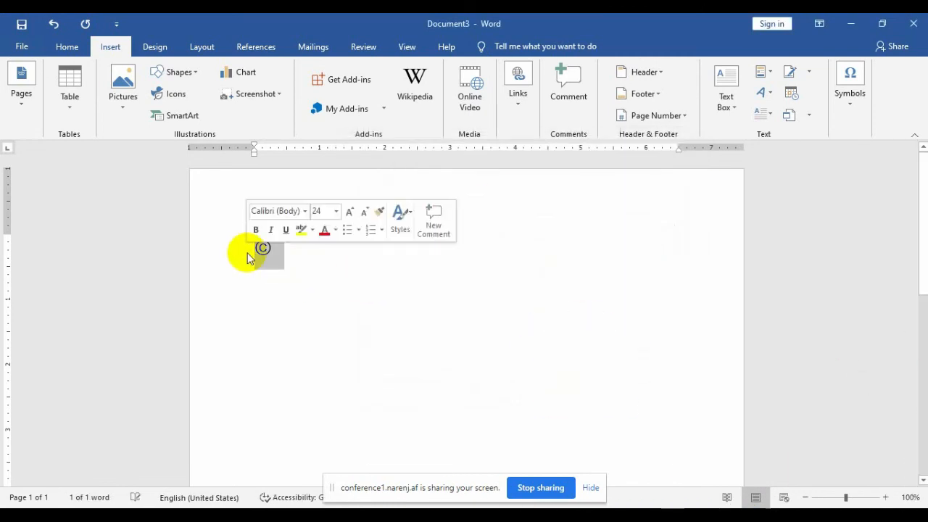
pyautogui.click(517, 515)
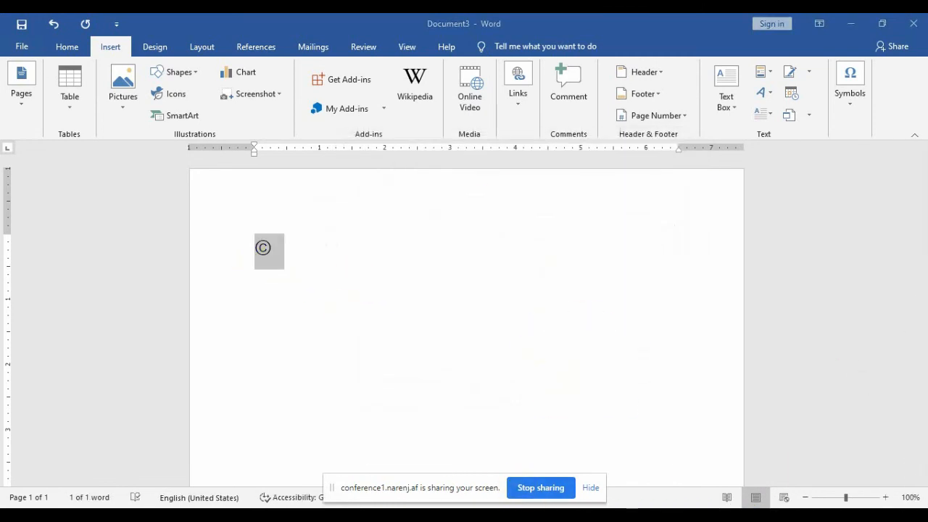
pyautogui.click(432, 457)
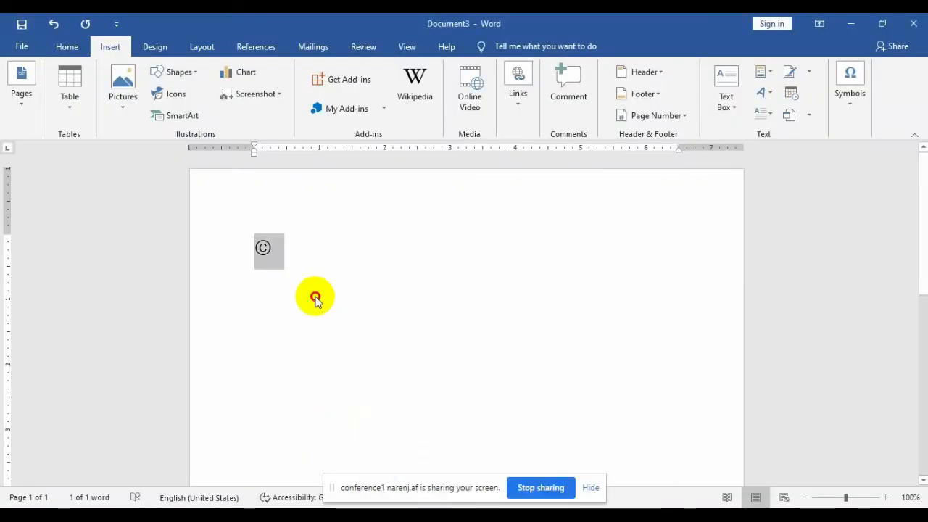
pyautogui.click(315, 300)
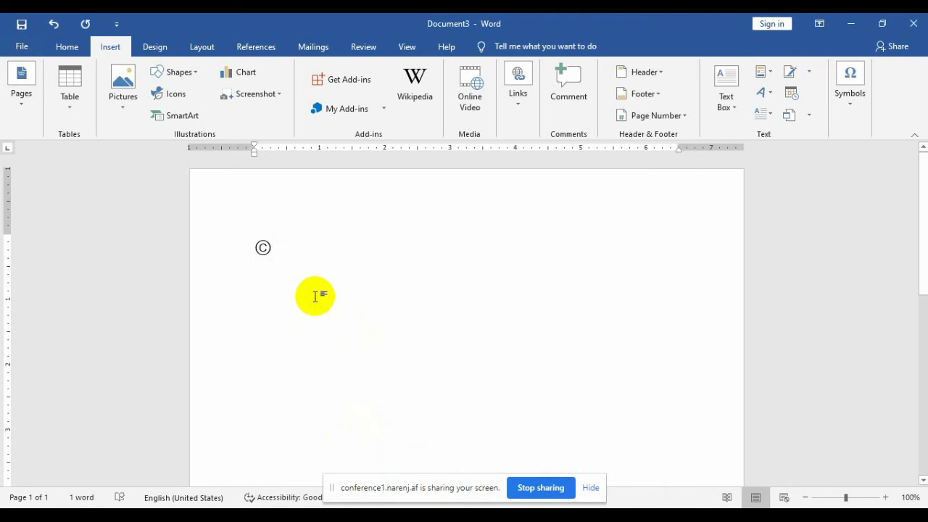
pyautogui.press('BackSpace')
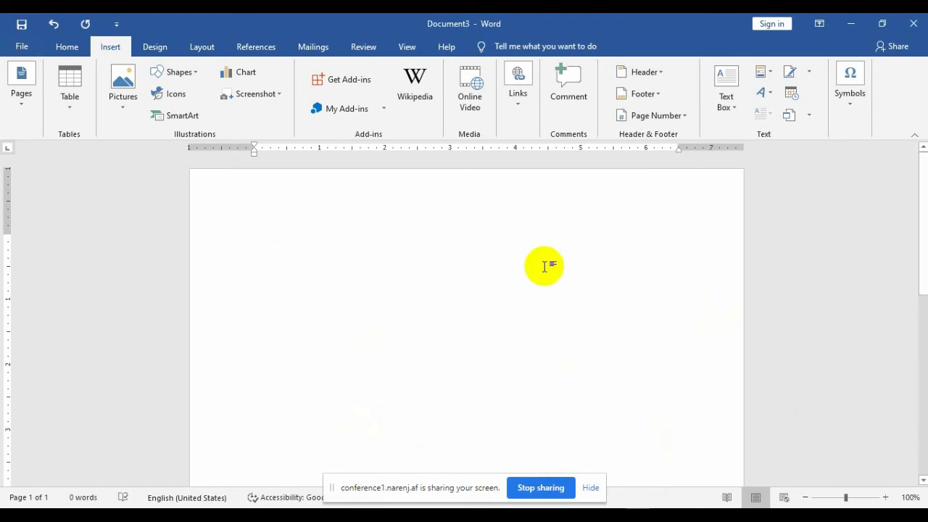
pyautogui.click(846, 101)
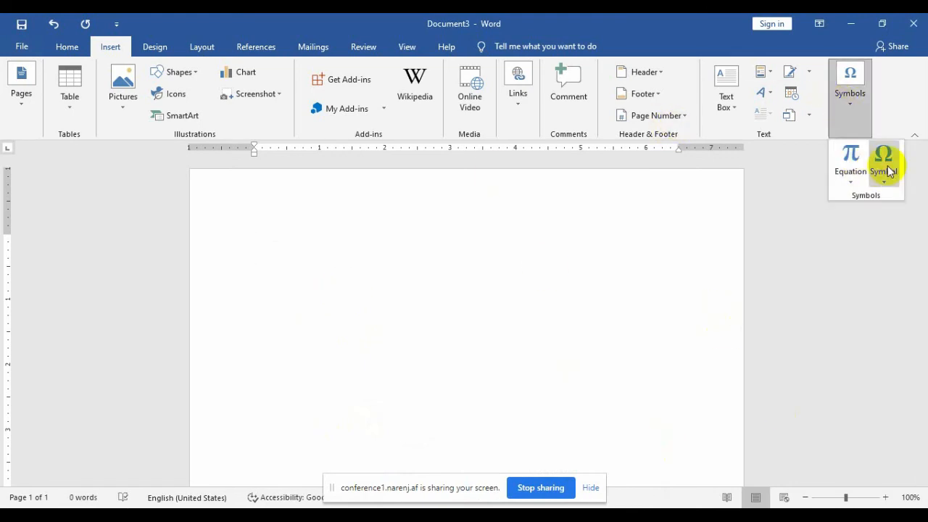
# Step: Select ® in the Symbol font grid and open Shortcut Key setup for it
pyautogui.click(884, 165)
pyautogui.click(856, 279)
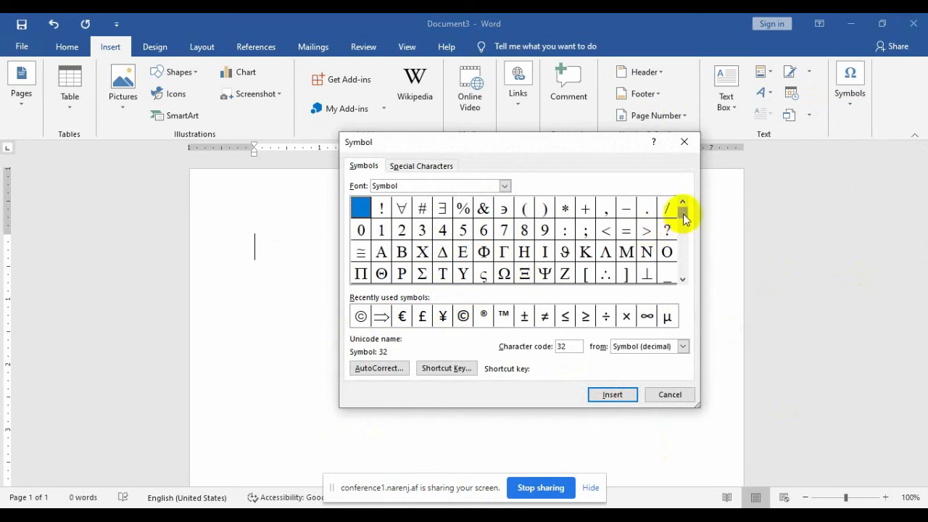
pyautogui.moveTo(682, 215); pyautogui.dragTo(683, 267)
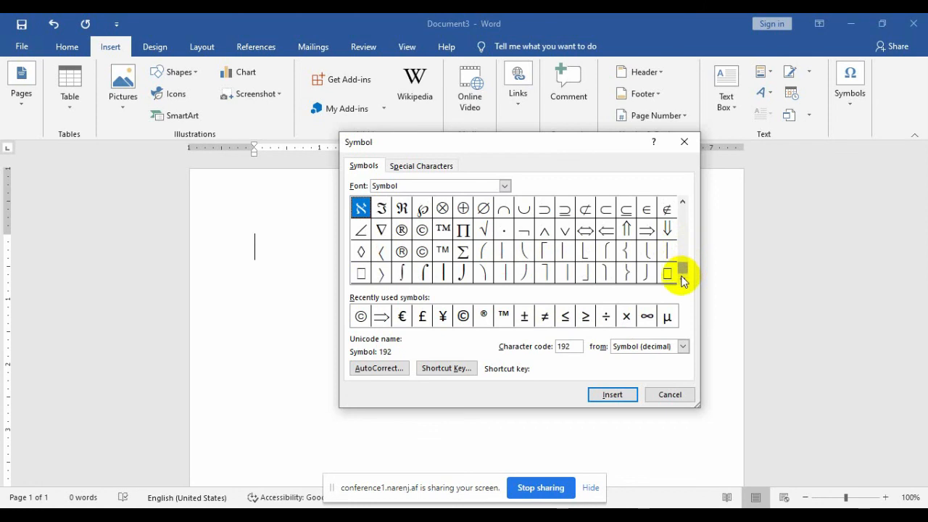
pyautogui.click(402, 231)
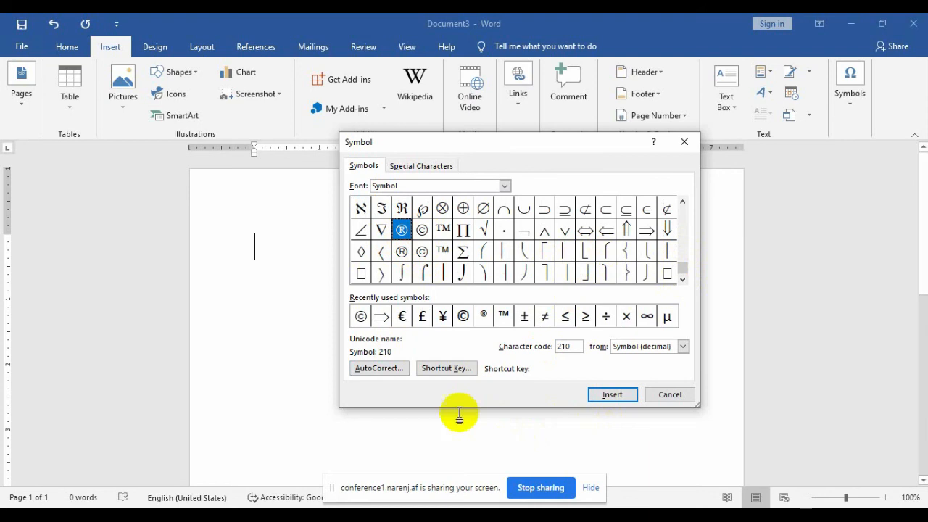
pyautogui.click(445, 370)
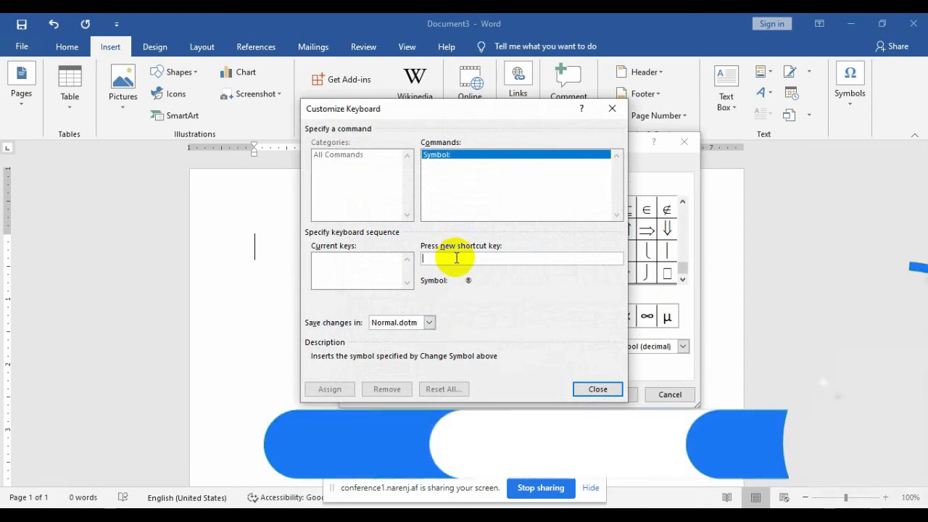
# Step: Assign Alt+T as the keyboard shortcut for the ® symbol and close both dialogs
pyautogui.hotkey('alt', 't')
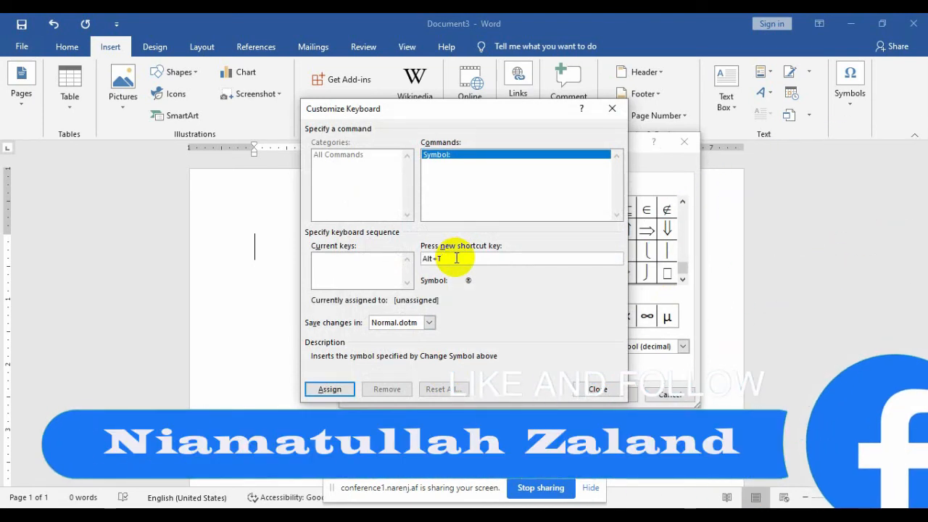
pyautogui.click(322, 389)
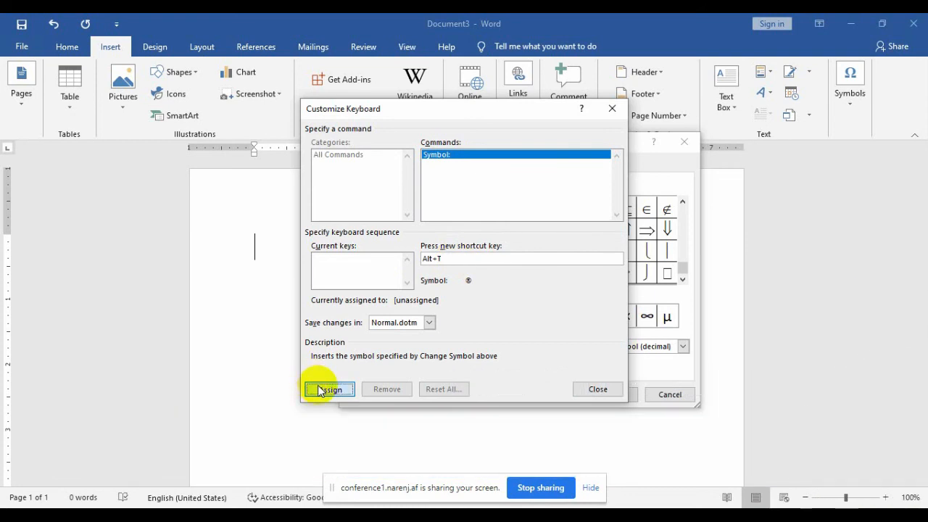
pyautogui.click(597, 390)
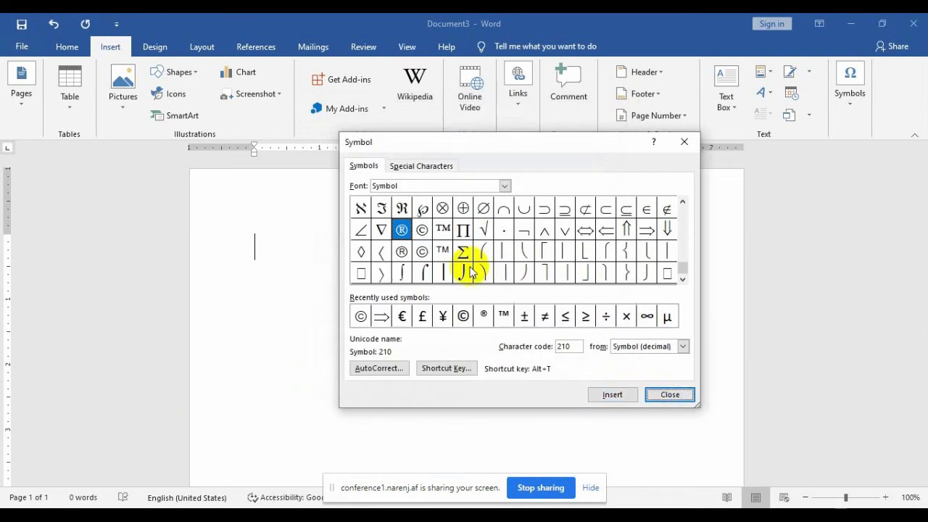
pyautogui.click(662, 394)
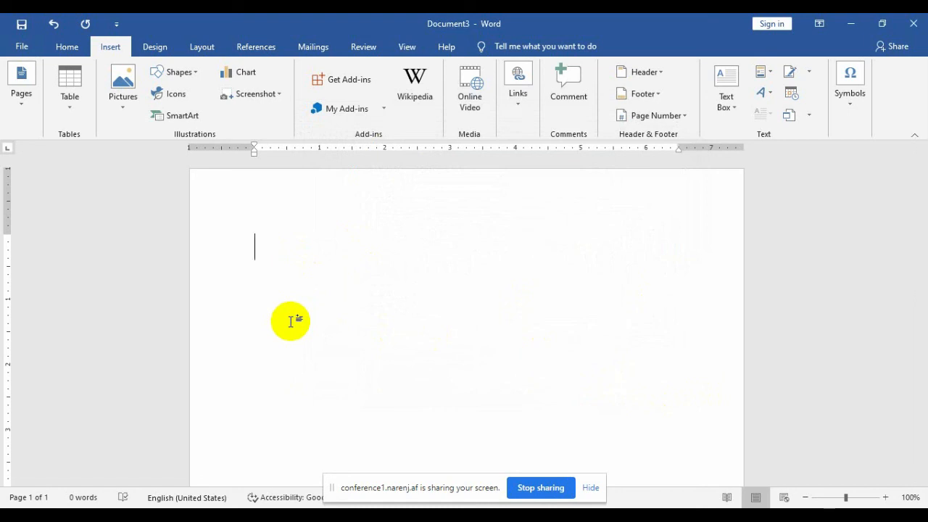
# Step: Insert a ® symbol on the page using its shortcut, then show the Symbol gallery
pyautogui.hotkey('ctrl', 'alt', 'r')
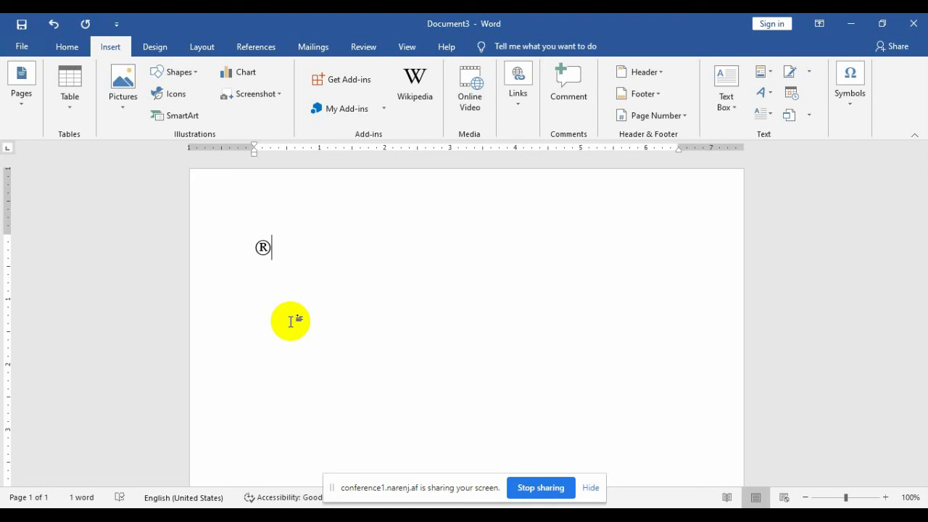
pyautogui.click(846, 103)
pyautogui.click(883, 180)
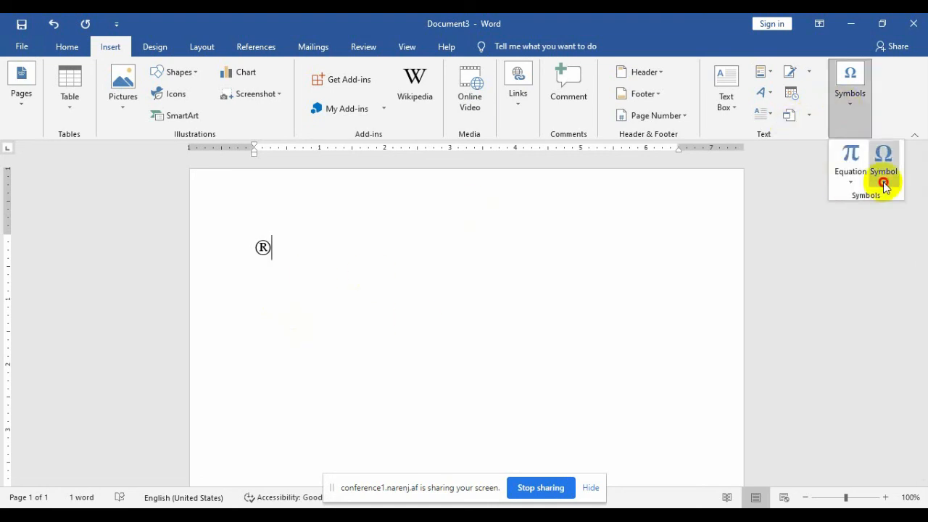
pyautogui.click(870, 279)
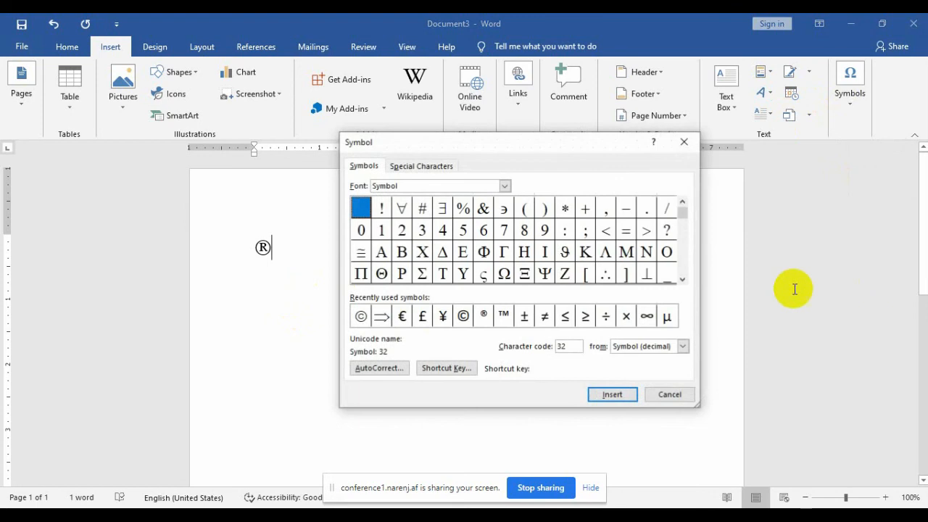
pyautogui.click(418, 167)
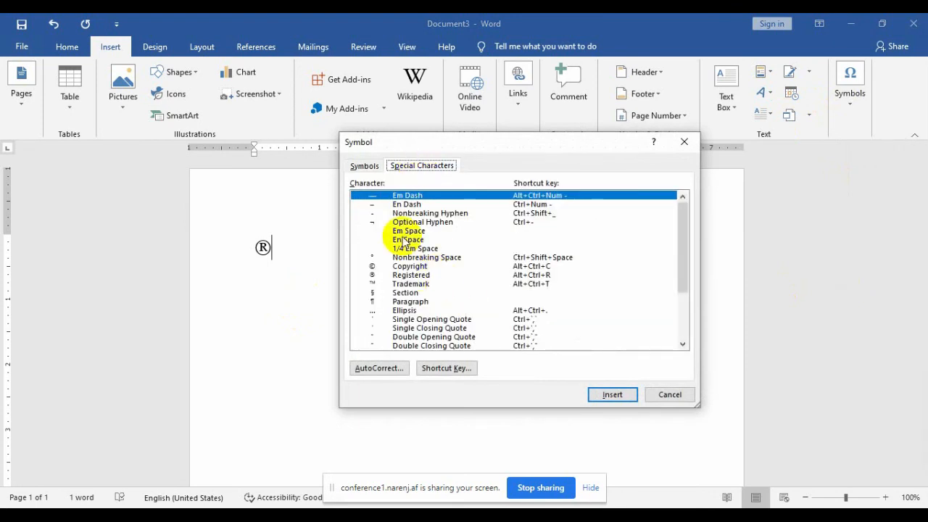
pyautogui.click(394, 267)
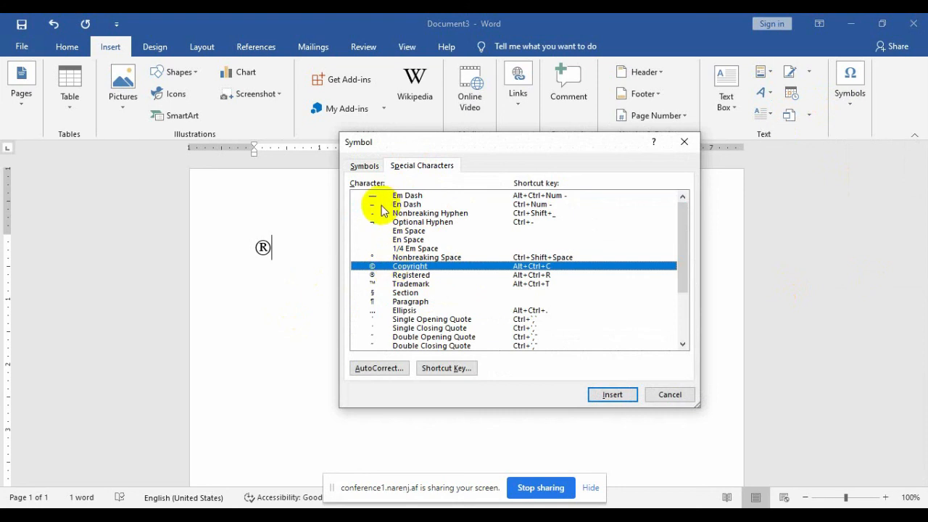
pyautogui.click(378, 209)
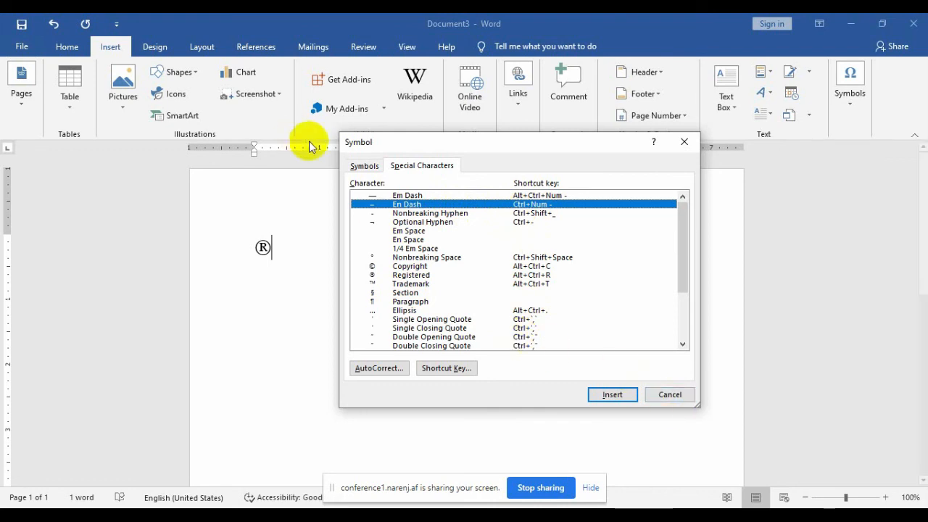
pyautogui.click(366, 167)
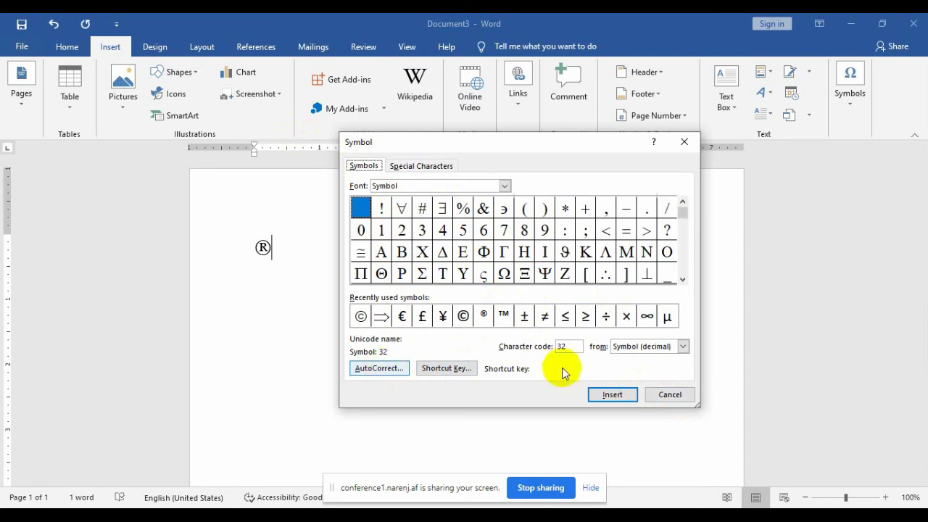
pyautogui.click(674, 393)
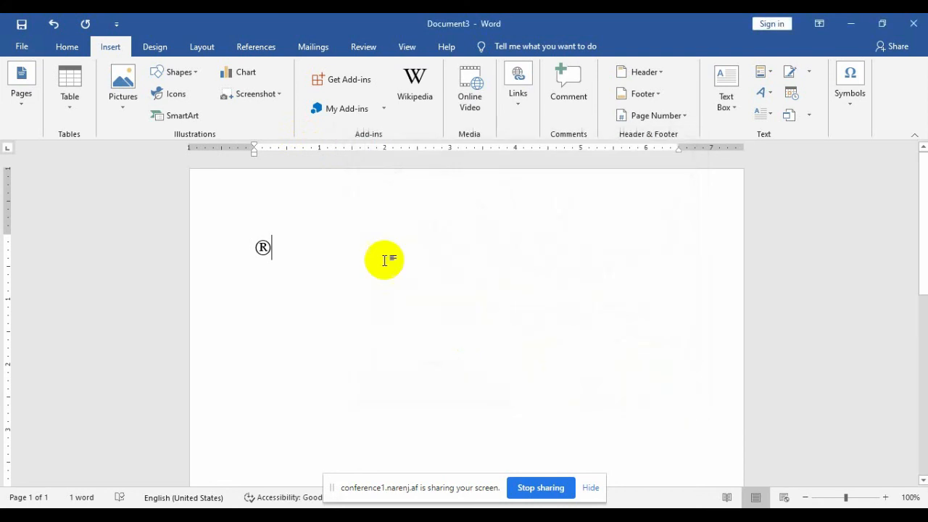
# Step: Delete the ® symbol and uncheck 'Correct TWo INitial CApitals' in AutoCorrect options
pyautogui.click(196, 248)
pyautogui.press('Delete')
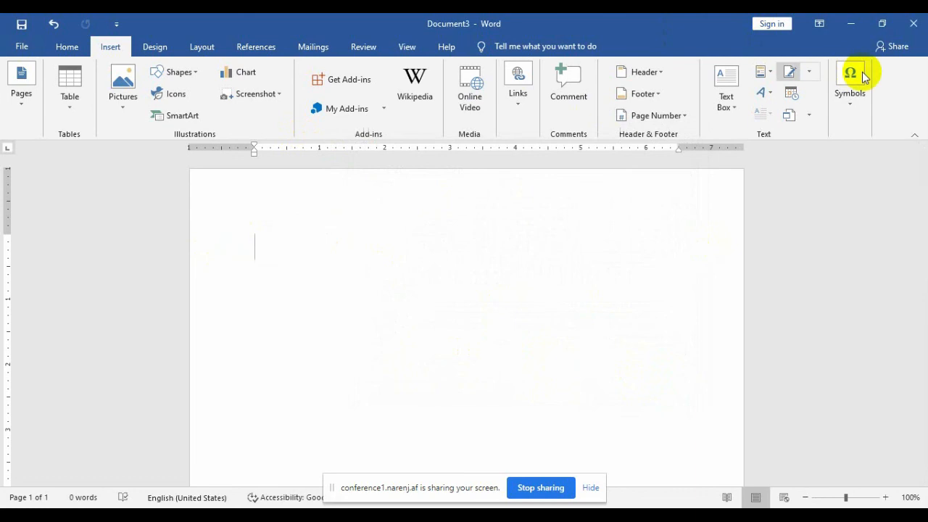
pyautogui.click(850, 94)
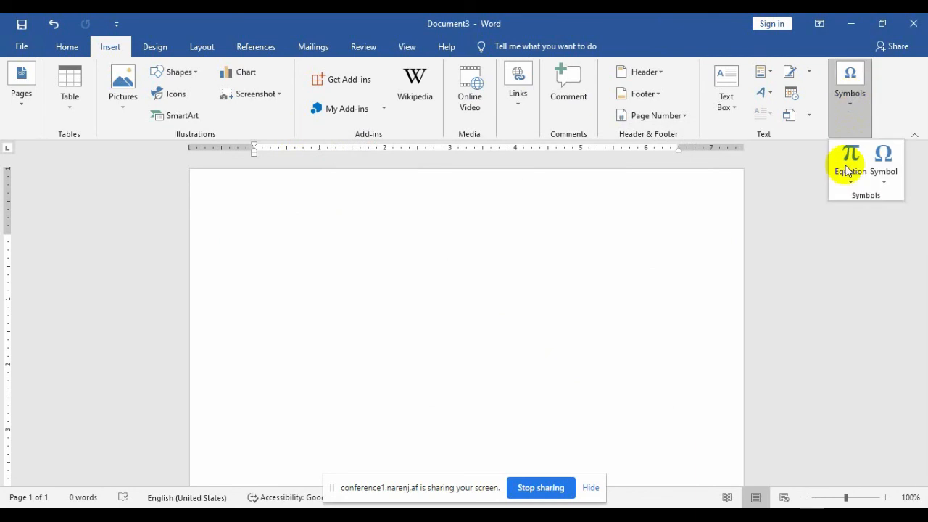
pyautogui.click(883, 179)
pyautogui.click(858, 286)
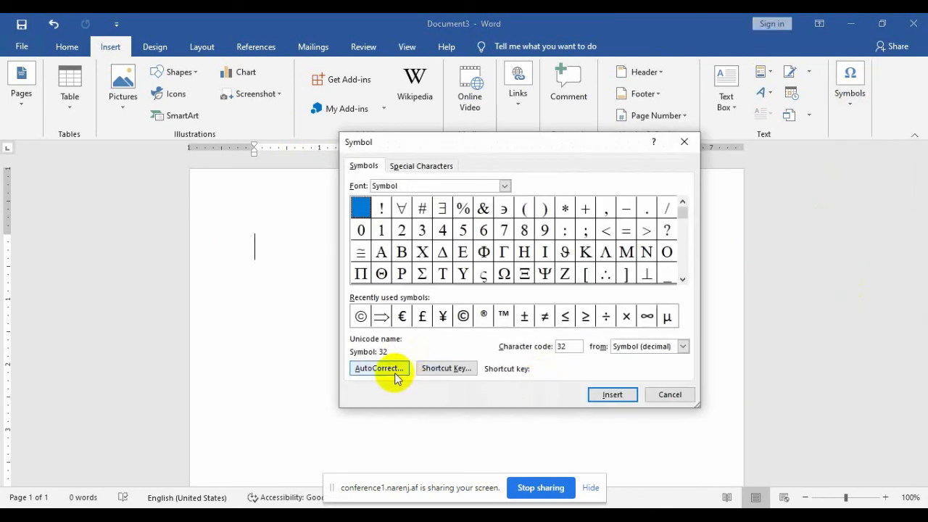
pyautogui.click(395, 369)
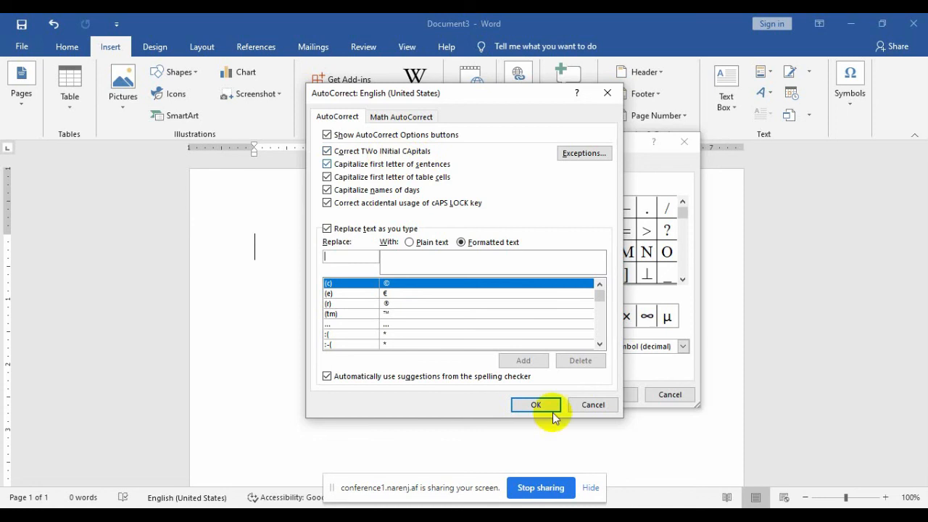
pyautogui.click(359, 152)
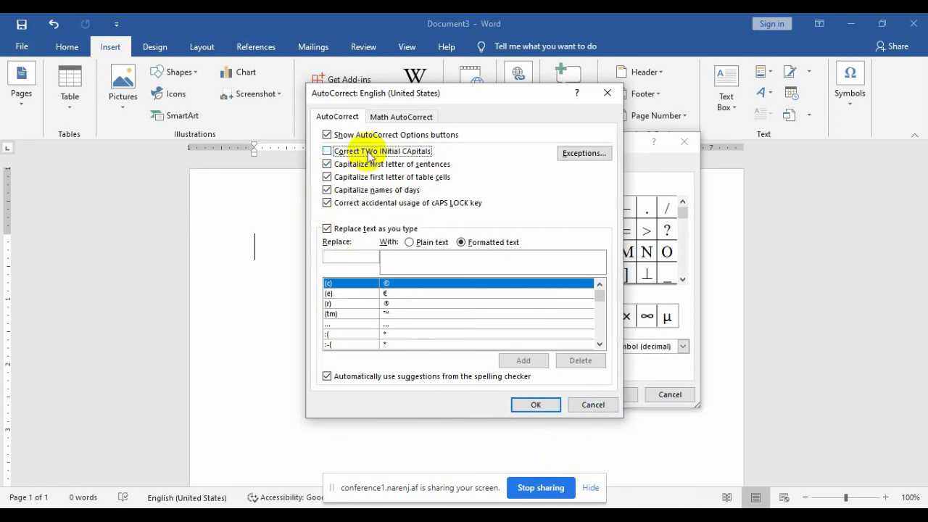
pyautogui.click(536, 404)
pyautogui.click(680, 399)
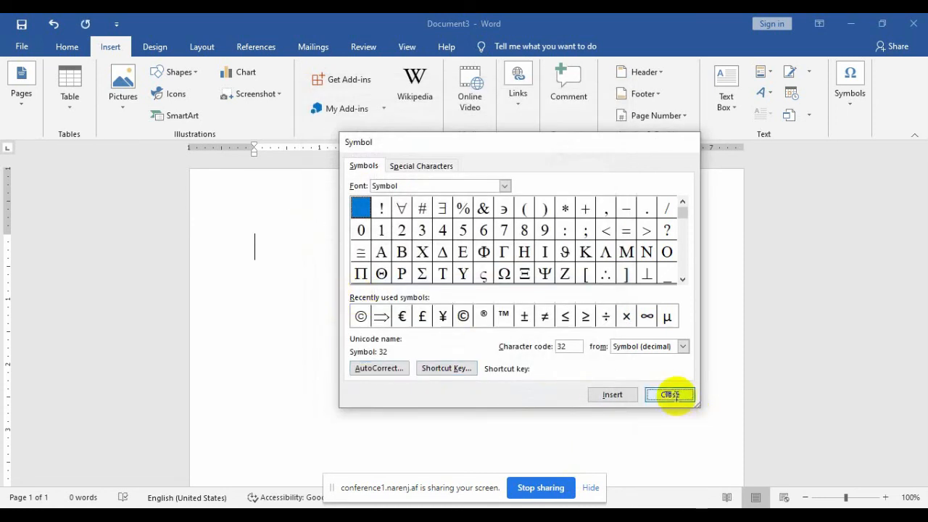
# Step: Type TWo to confirm it stays uncorrected, then delete the test word
pyautogui.write('TWo')
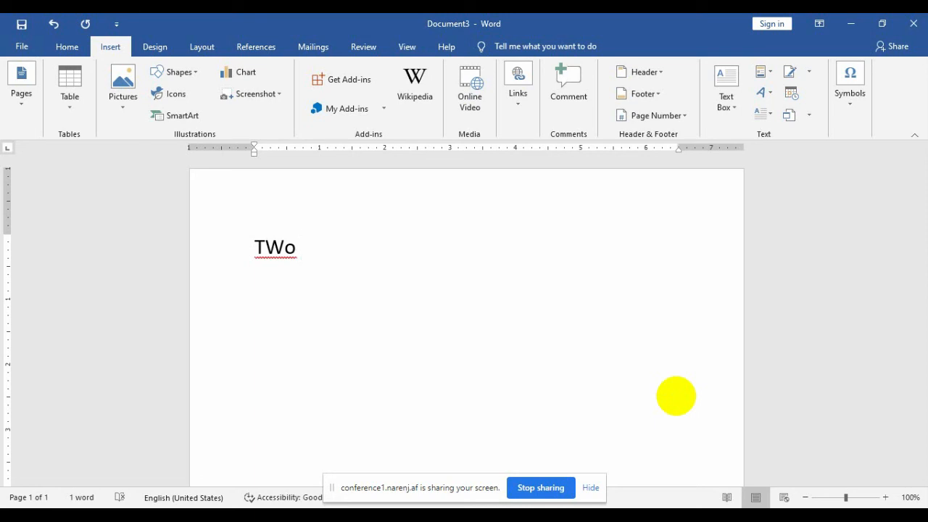
pyautogui.press('BackSpace')
pyautogui.press('BackSpace')
pyautogui.press('BackSpace')
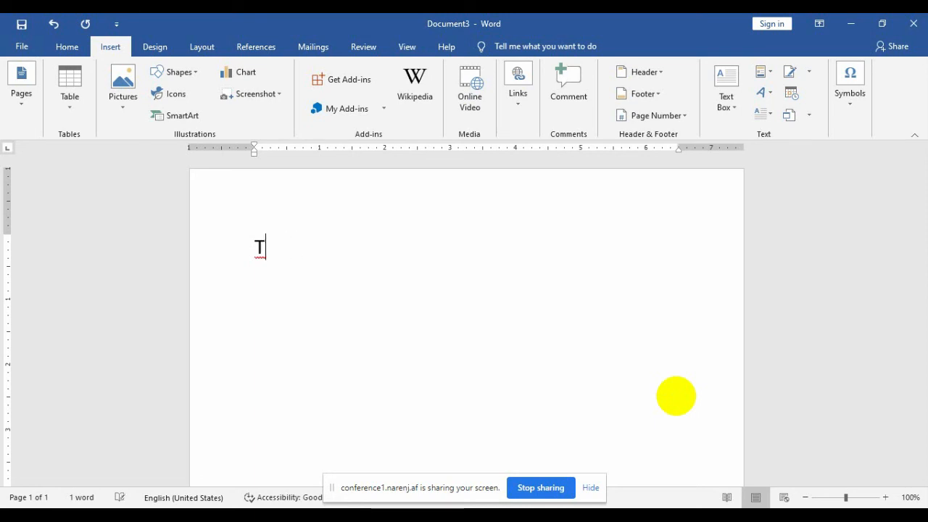
pyautogui.press('BackSpace')
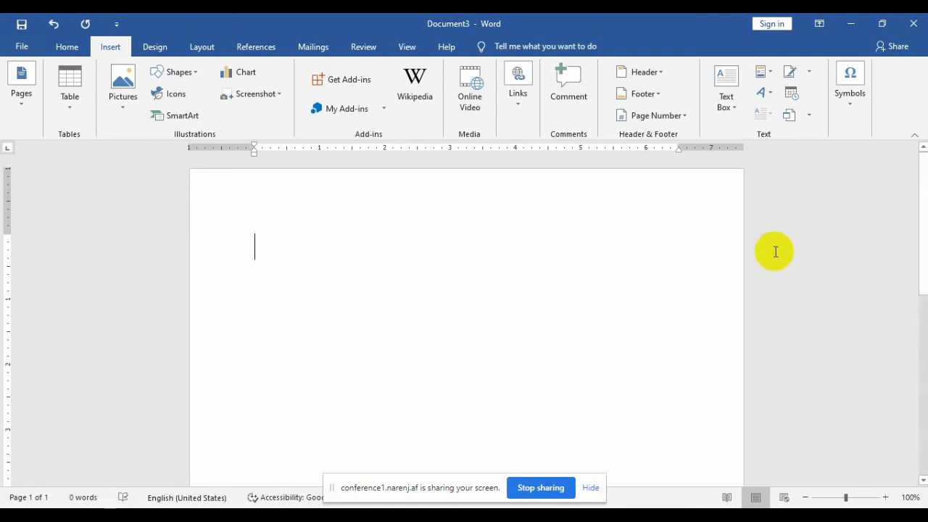
# Step: Re-enable 'Correct TWo INitial CApitals' in the AutoCorrect options
pyautogui.click(848, 122)
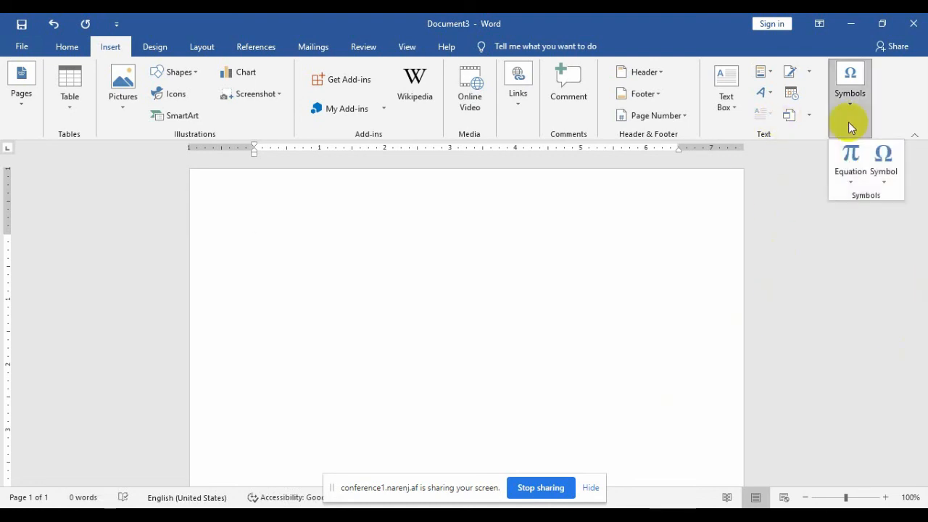
pyautogui.click(883, 173)
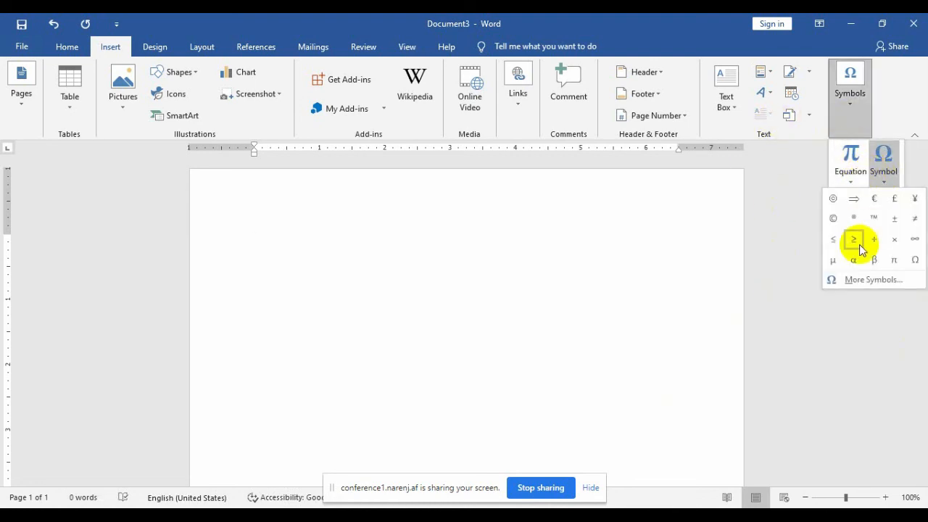
pyautogui.click(861, 279)
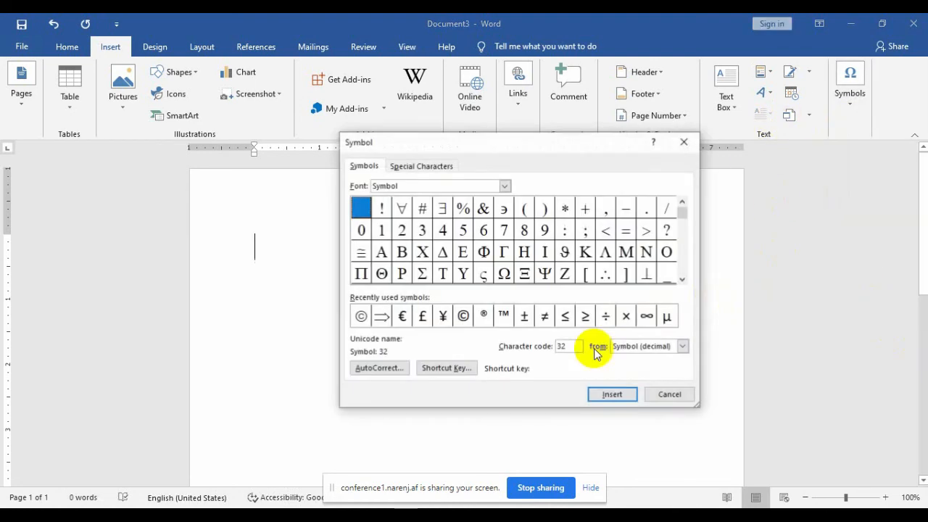
pyautogui.click(403, 367)
pyautogui.click(329, 151)
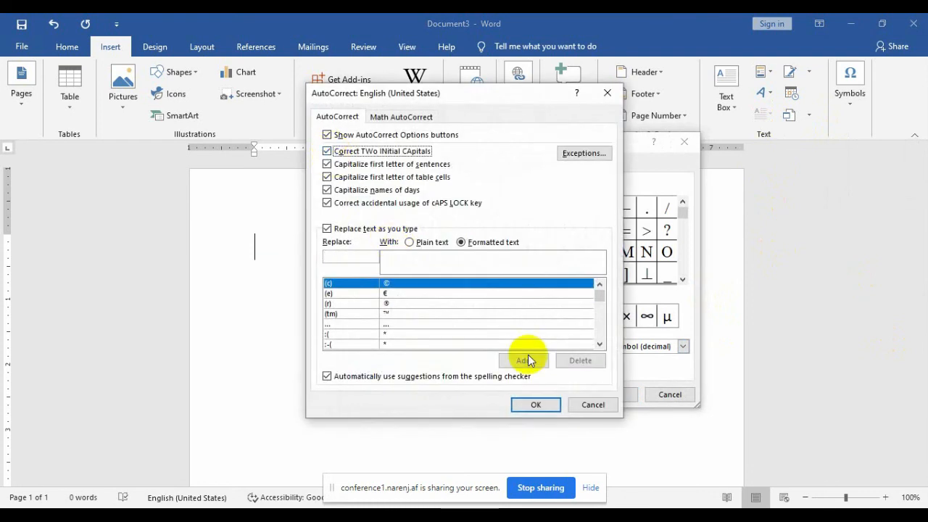
pyautogui.click(535, 404)
pyautogui.click(669, 395)
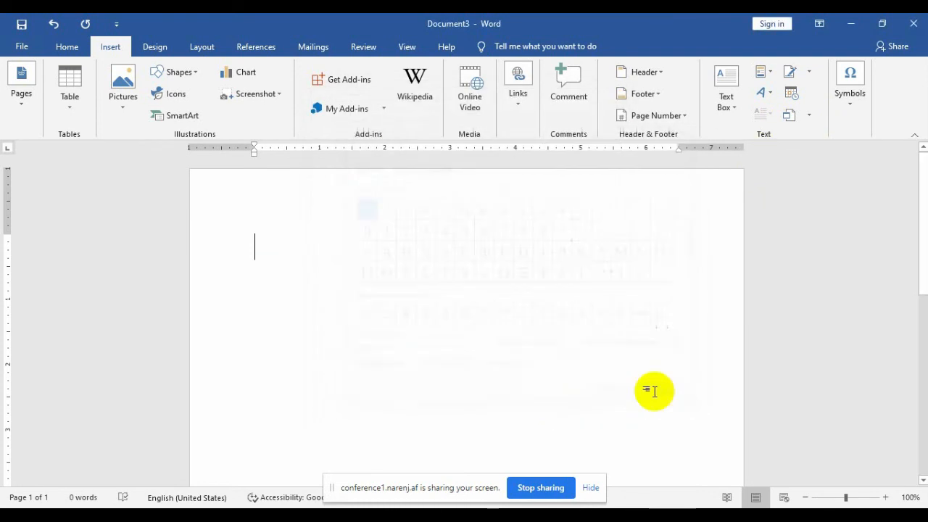
# Step: Type TWo and let AutoCorrect change it to Two
pyautogui.write('Tw')
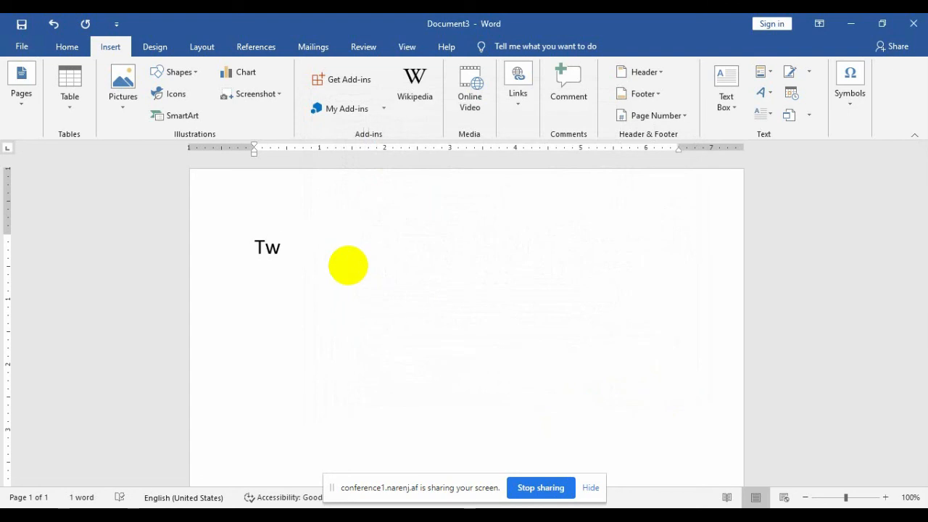
pyautogui.press('BackSpace')
pyautogui.write('Wo')
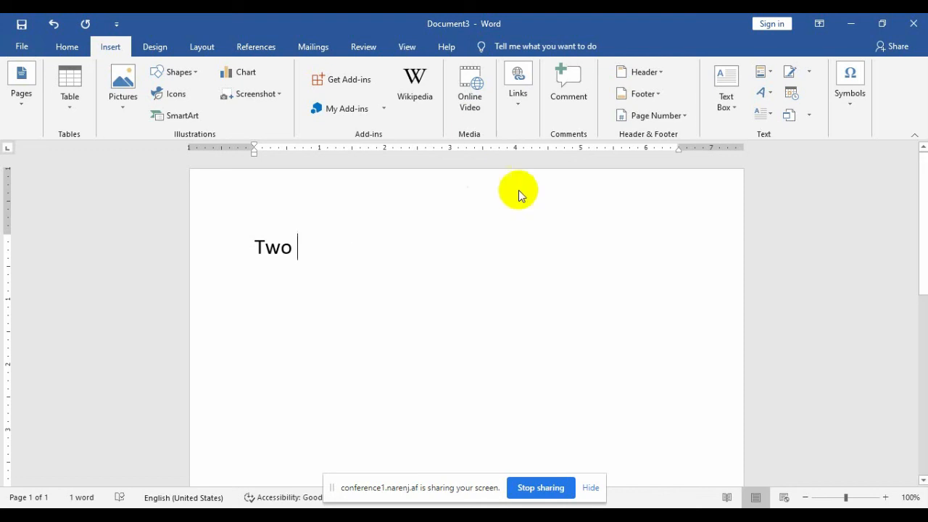
# Step: Open the AutoCorrect options, cancel without changes, then delete the word Two
pyautogui.click(846, 95)
pyautogui.click(882, 177)
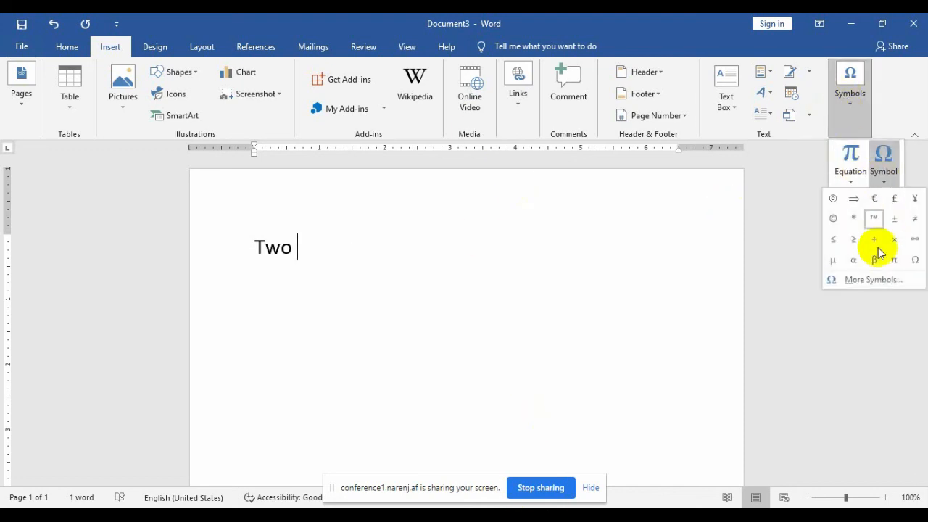
pyautogui.click(870, 278)
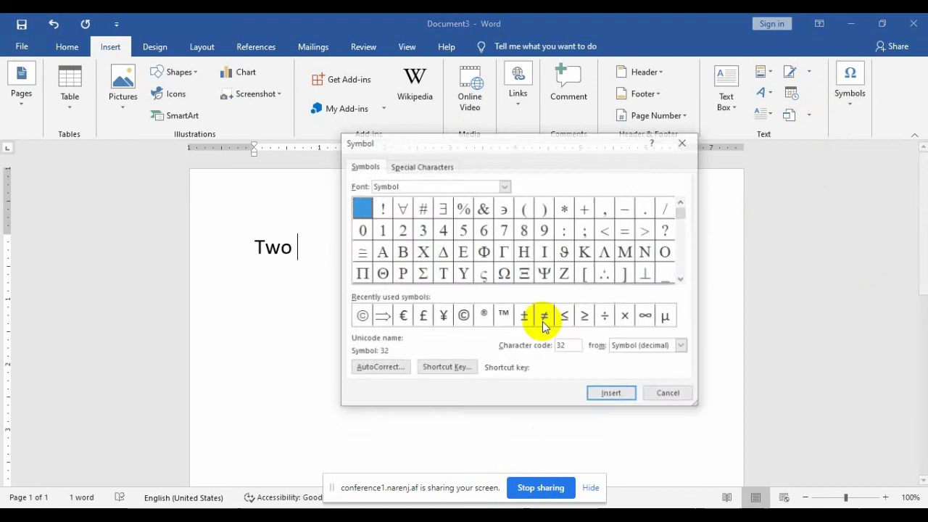
pyautogui.click(382, 367)
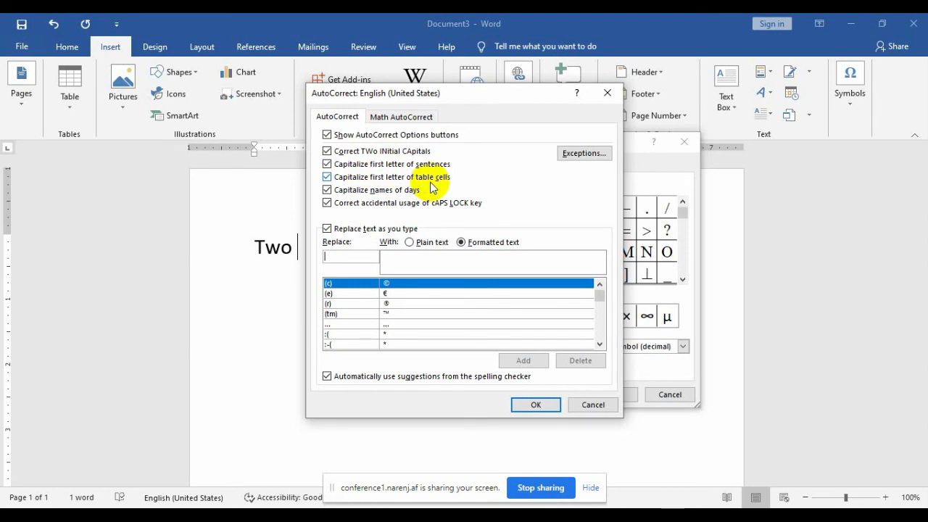
pyautogui.click(594, 405)
pyautogui.click(658, 395)
pyautogui.click(207, 234)
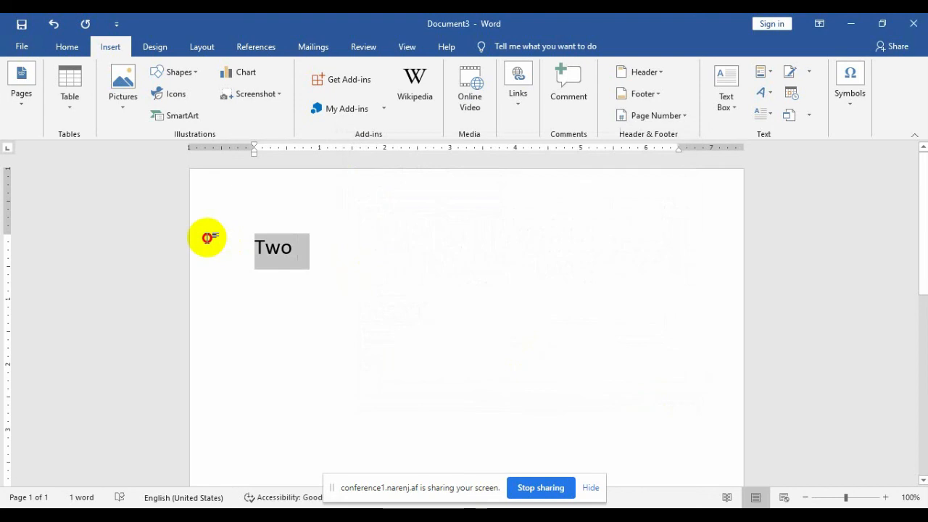
pyautogui.press('Delete')
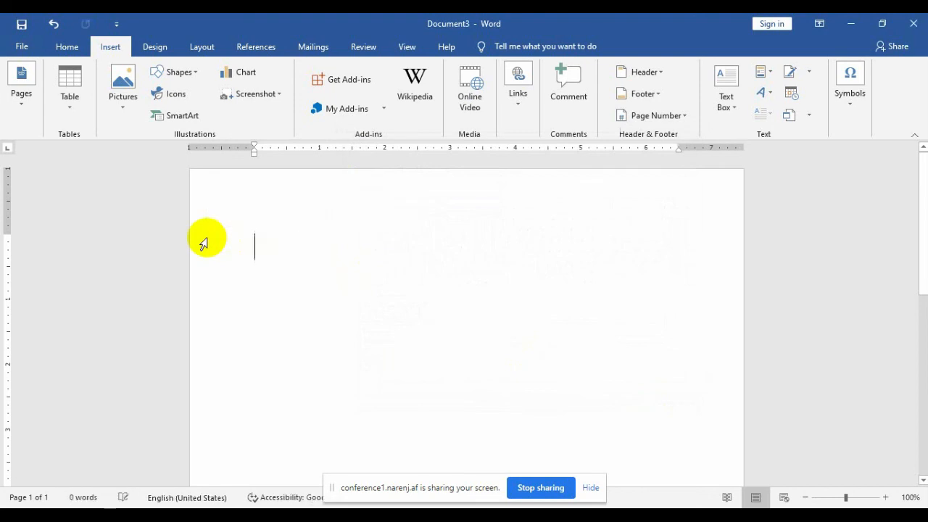
# Step: Insert an empty table with 2 columns and 3 rows
pyautogui.click(69, 97)
pyautogui.click(75, 174)
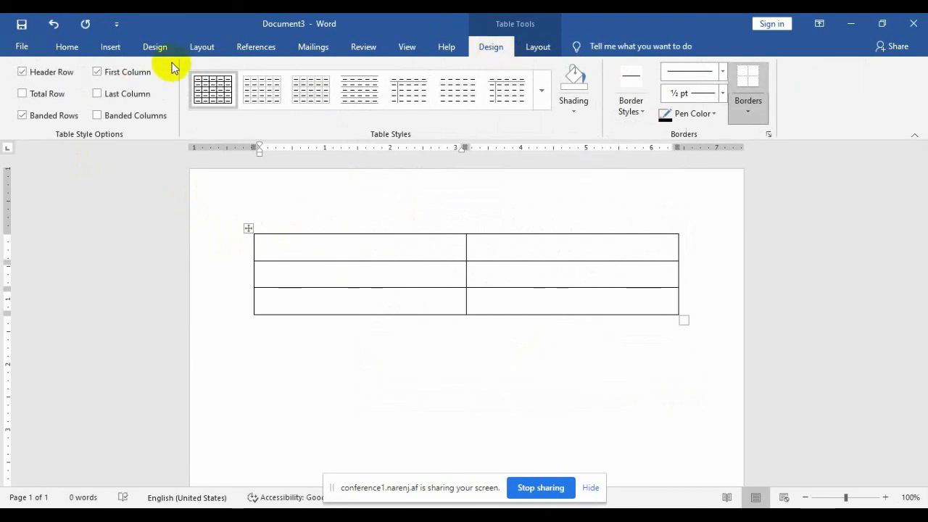
pyautogui.click(116, 47)
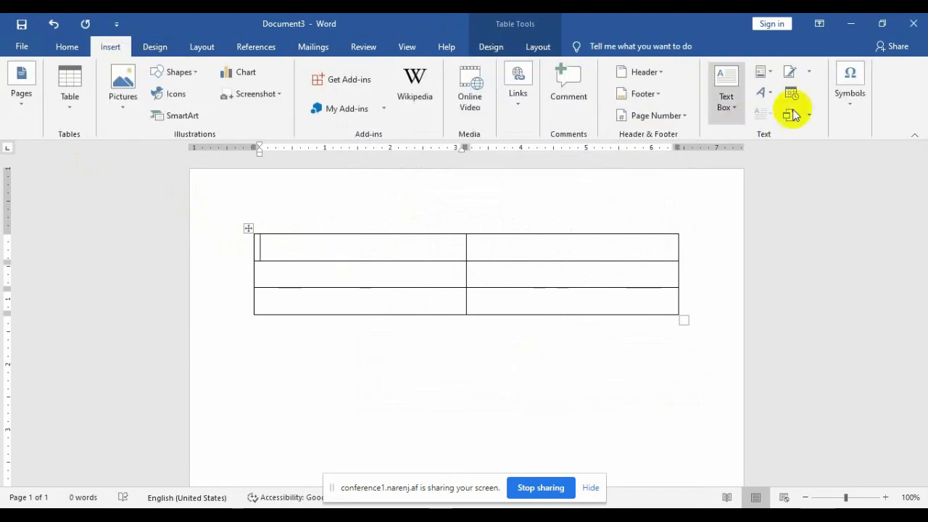
# Step: Turn off 'Capitalize first letter of table cells' and confirm typed name stays lowercase
pyautogui.click(850, 110)
pyautogui.click(878, 174)
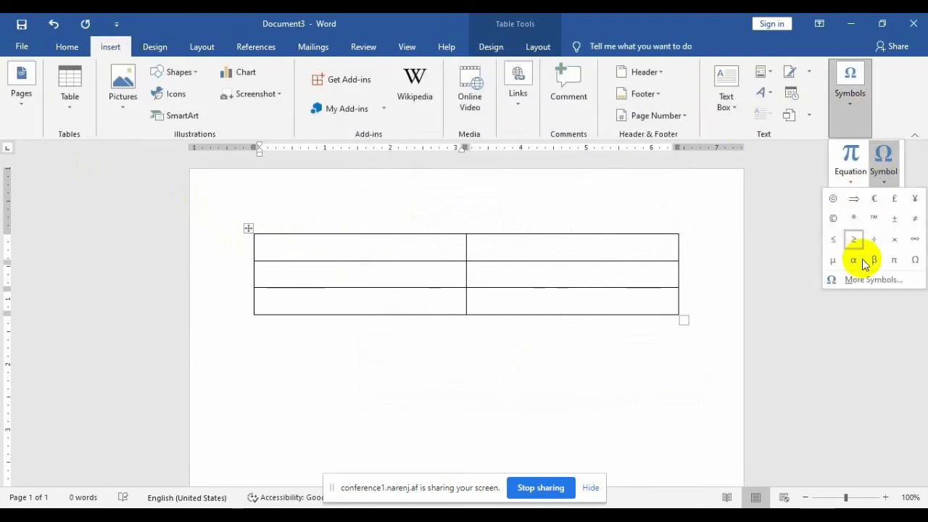
pyautogui.click(855, 279)
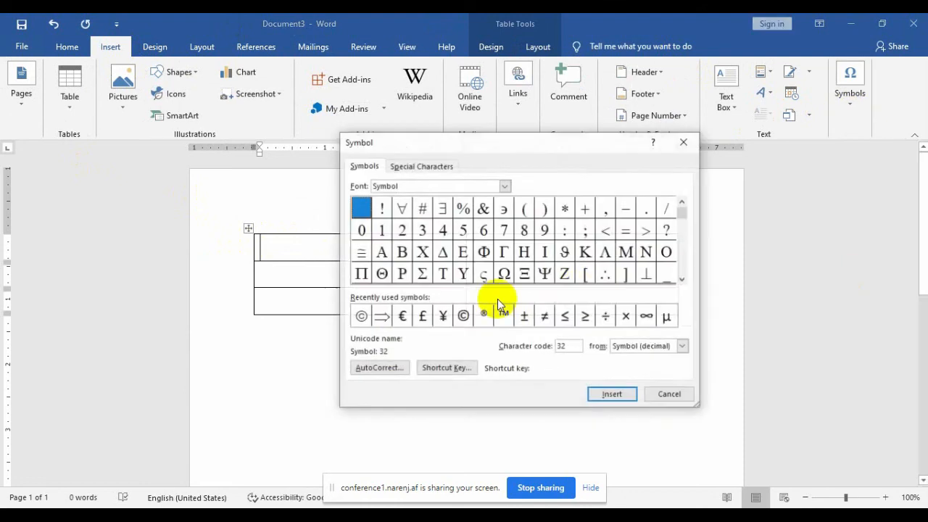
pyautogui.click(389, 368)
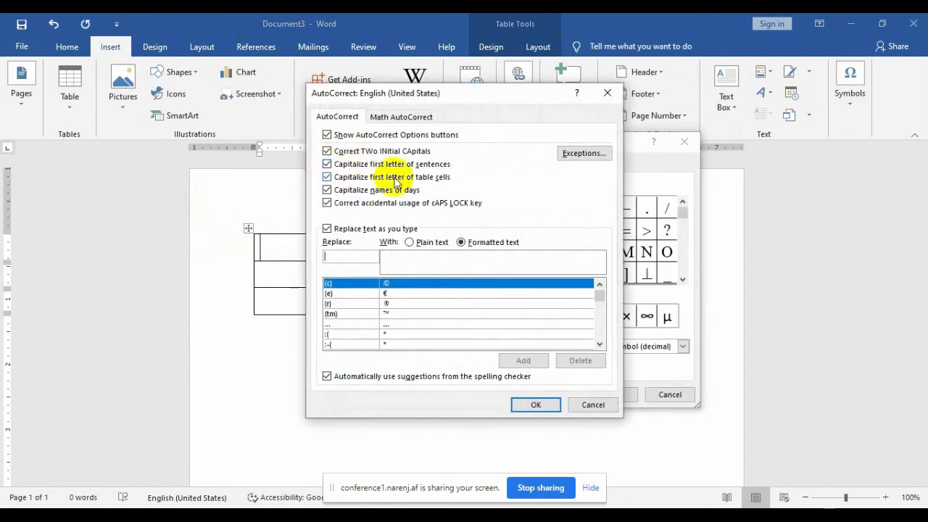
pyautogui.click(353, 179)
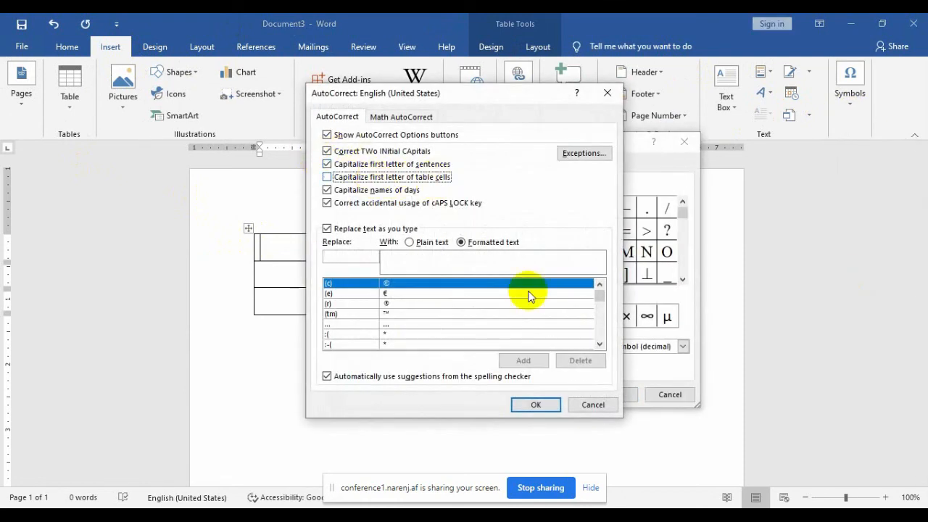
pyautogui.click(536, 404)
pyautogui.click(661, 394)
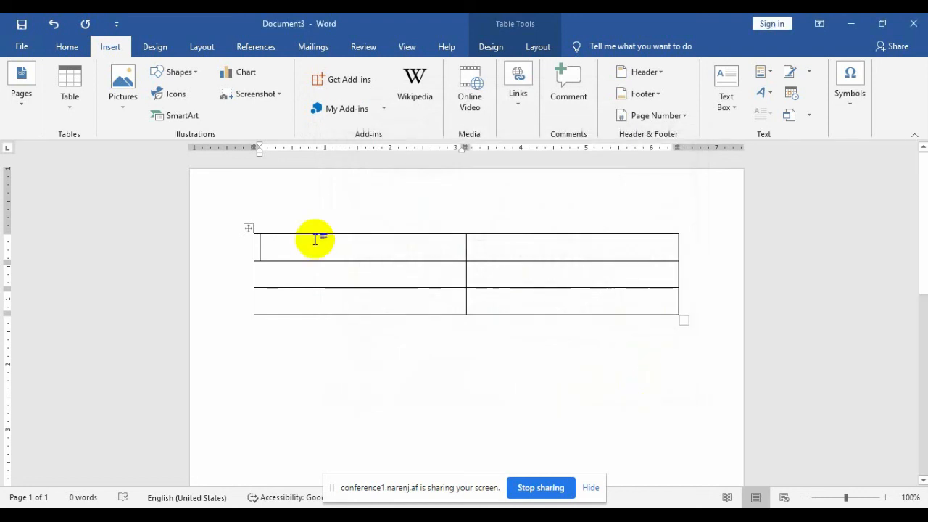
pyautogui.write('name')
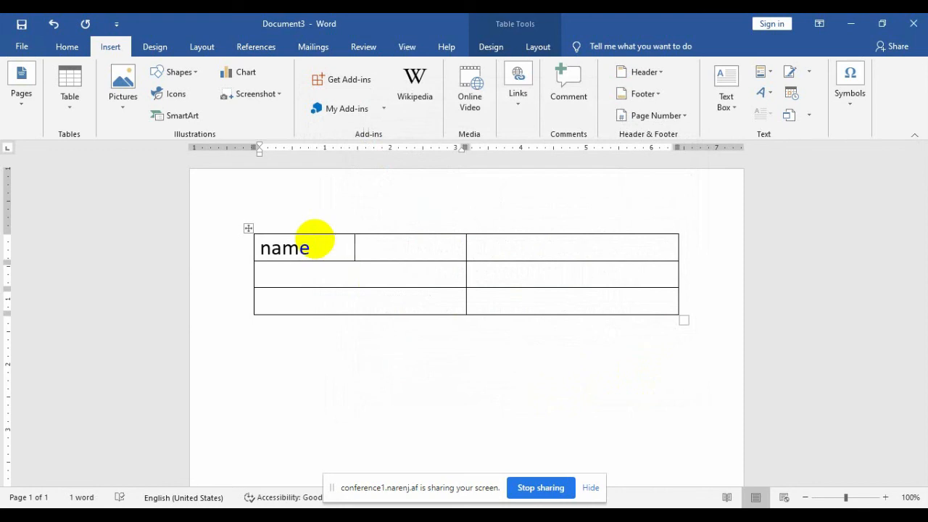
pyautogui.press('BackSpace')
pyautogui.press('BackSpace')
pyautogui.press('BackSpace')
pyautogui.press('BackSpace')
pyautogui.press('BackSpace')
pyautogui.press('BackSpace')
pyautogui.press('BackSpace')
pyautogui.press('BackSpace')
pyautogui.press('BackSpace')
pyautogui.press('BackSpace')
pyautogui.press('BackSpace')
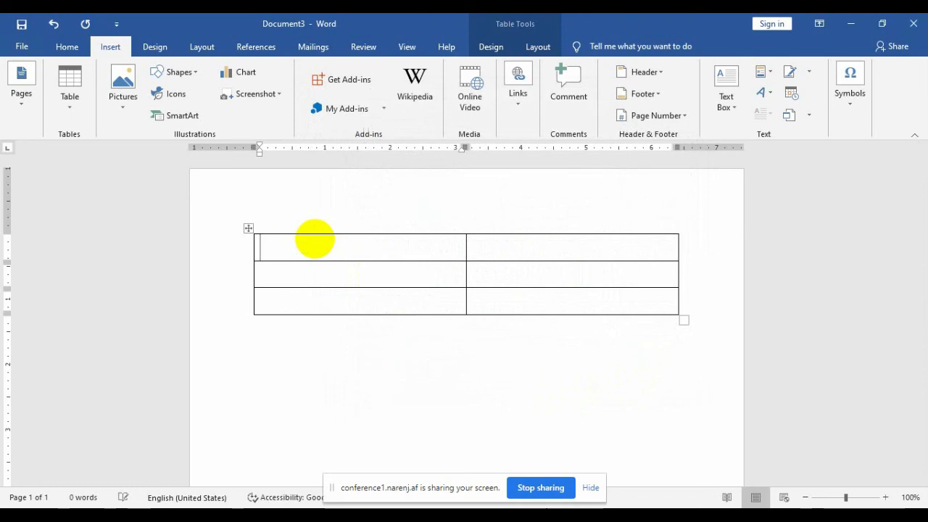
# Step: Re-check 'Capitalize first letter of table cells' in AutoCorrect options and close the dialogs
pyautogui.click(855, 105)
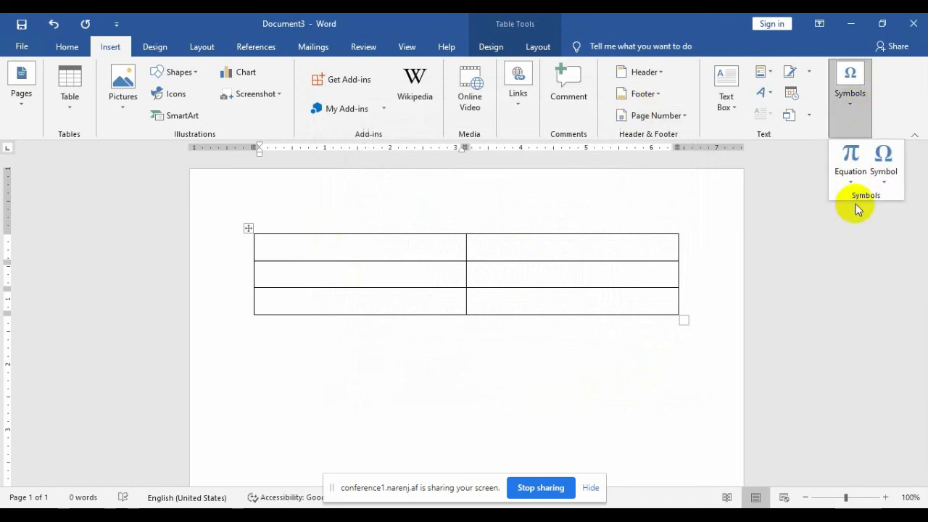
pyautogui.click(885, 171)
pyautogui.click(841, 279)
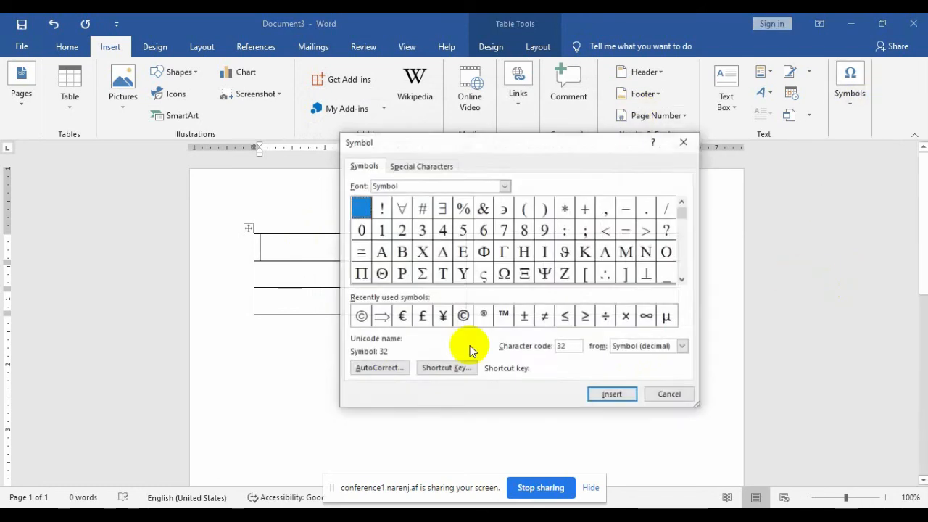
pyautogui.click(387, 370)
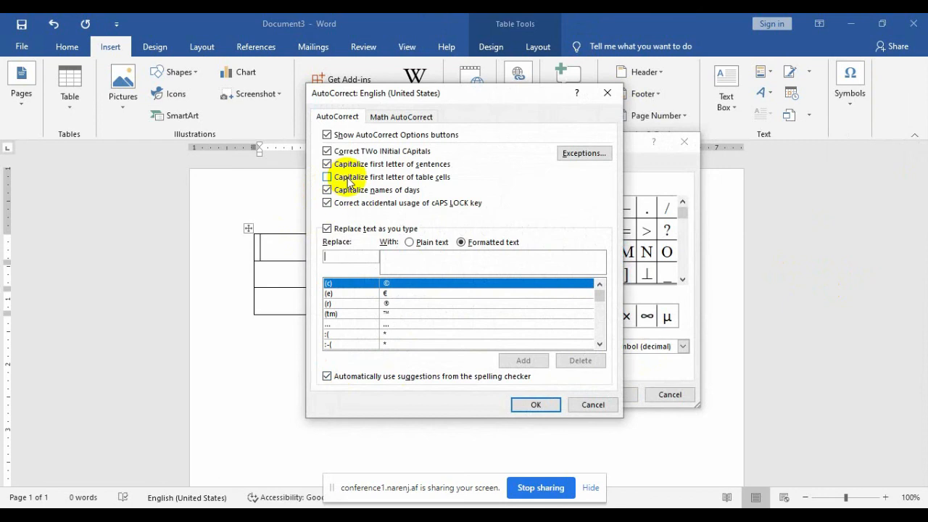
pyautogui.click(395, 177)
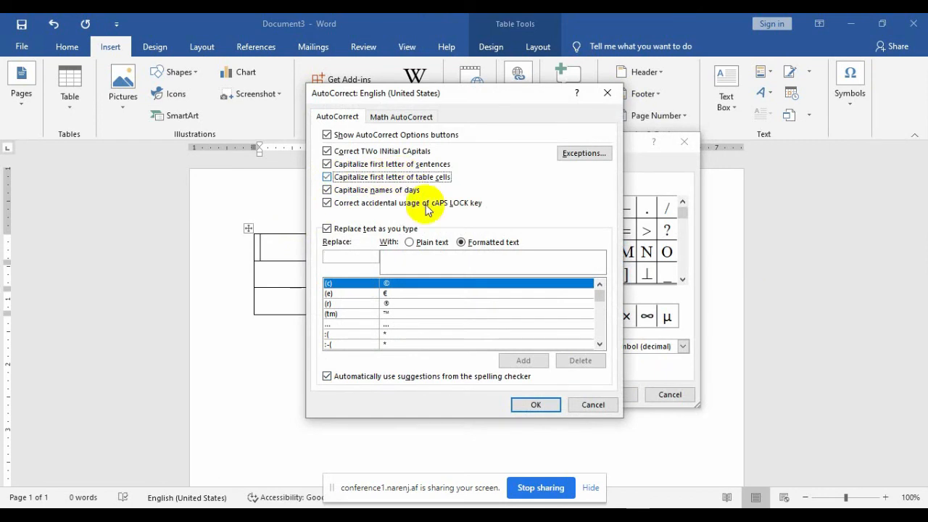
pyautogui.click(534, 406)
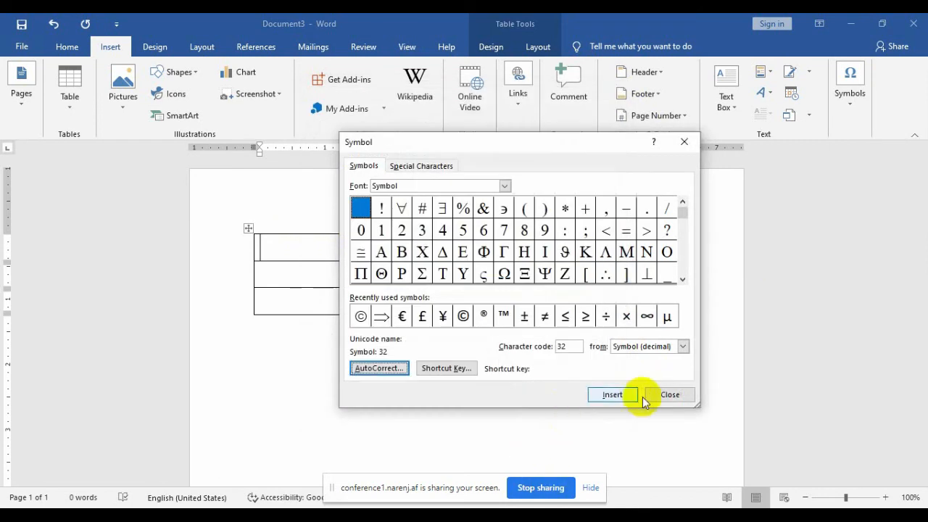
pyautogui.click(668, 394)
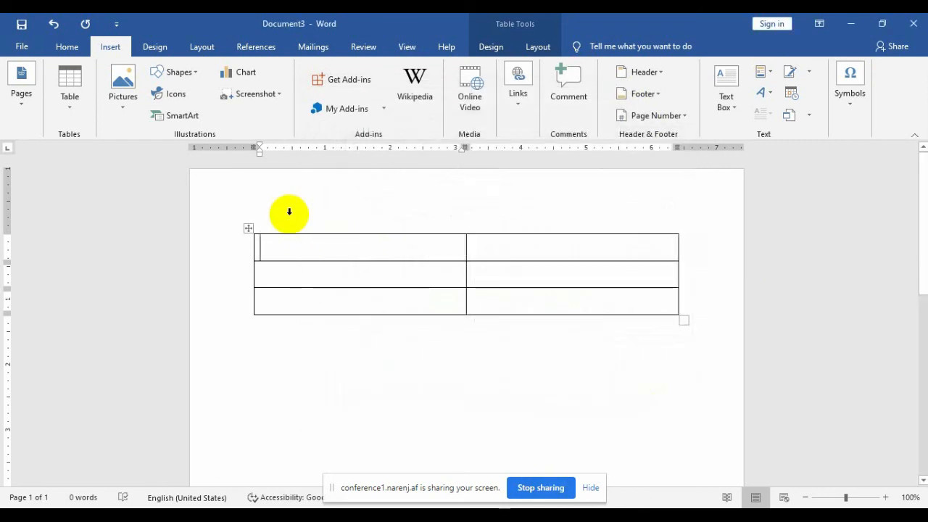
# Step: Type name in the top-left table cell so AutoCorrect capitalizes it to Name
pyautogui.click(290, 211)
pyautogui.write('name')
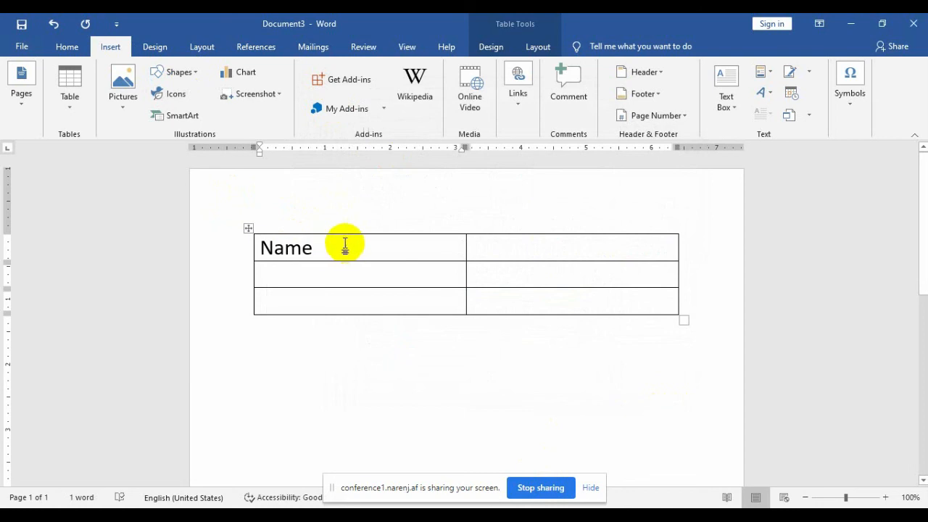
pyautogui.click(850, 108)
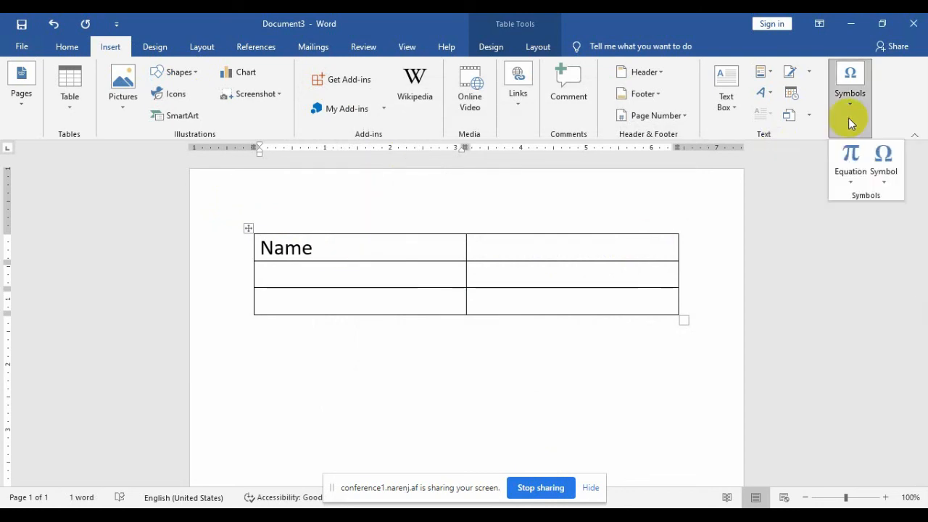
pyautogui.click(892, 184)
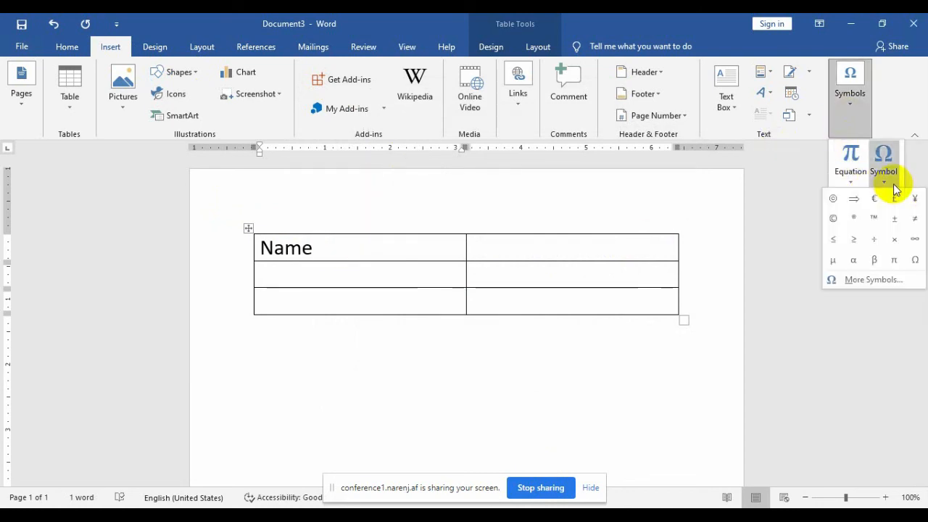
pyautogui.click(877, 283)
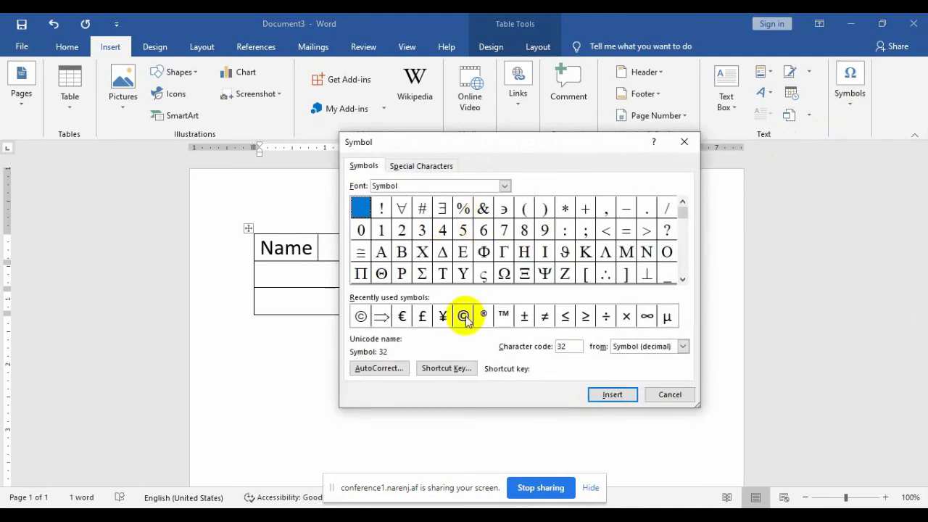
pyautogui.click(384, 370)
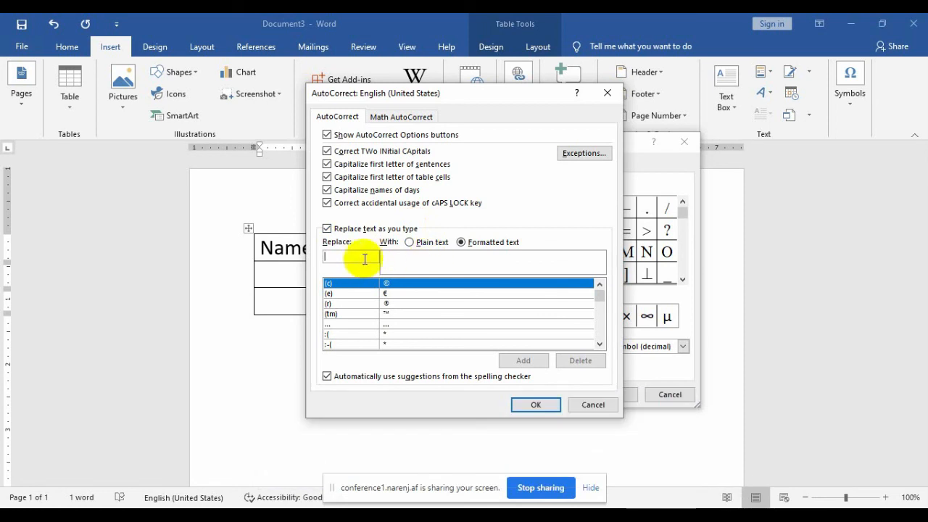
pyautogui.click(593, 405)
pyautogui.click(659, 394)
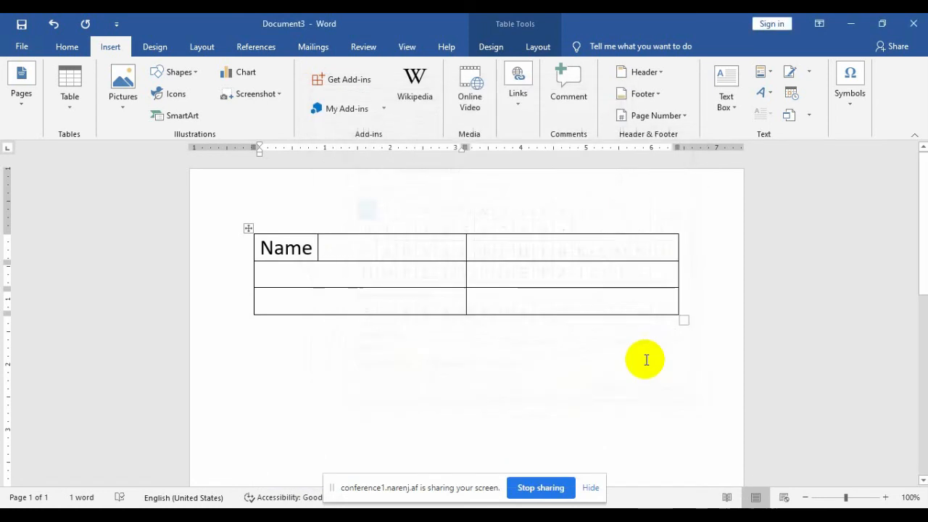
# Step: Start a new empty line below the table and scroll down the page
pyautogui.doubleClick(579, 395)
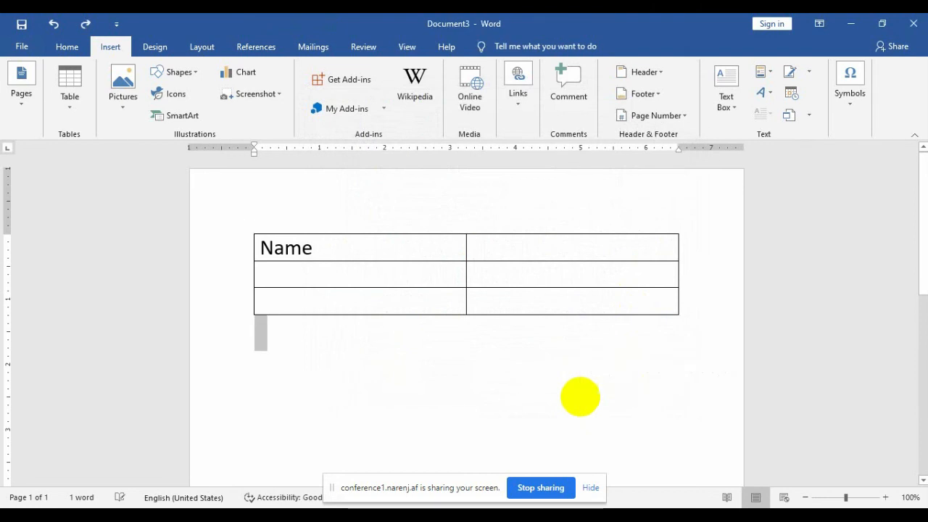
pyautogui.press('Return')
pyautogui.click(926, 240)
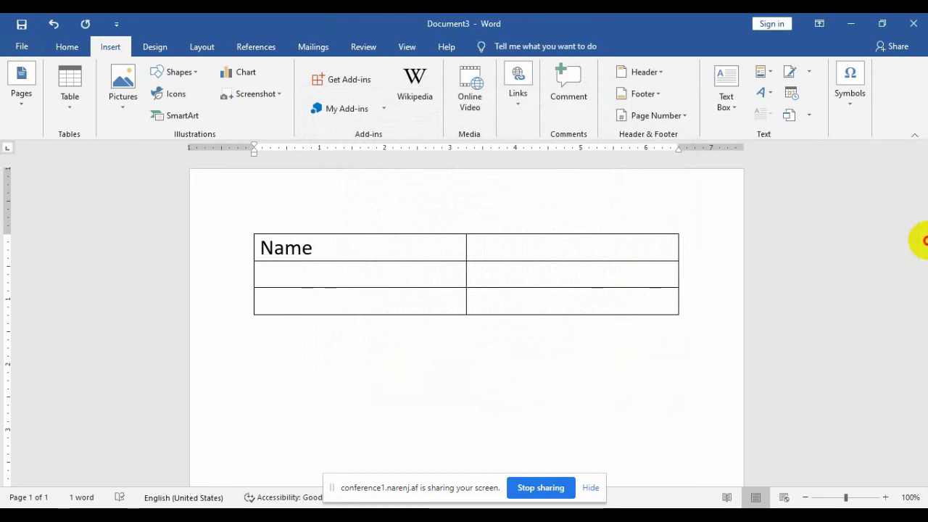
pyautogui.click(919, 229)
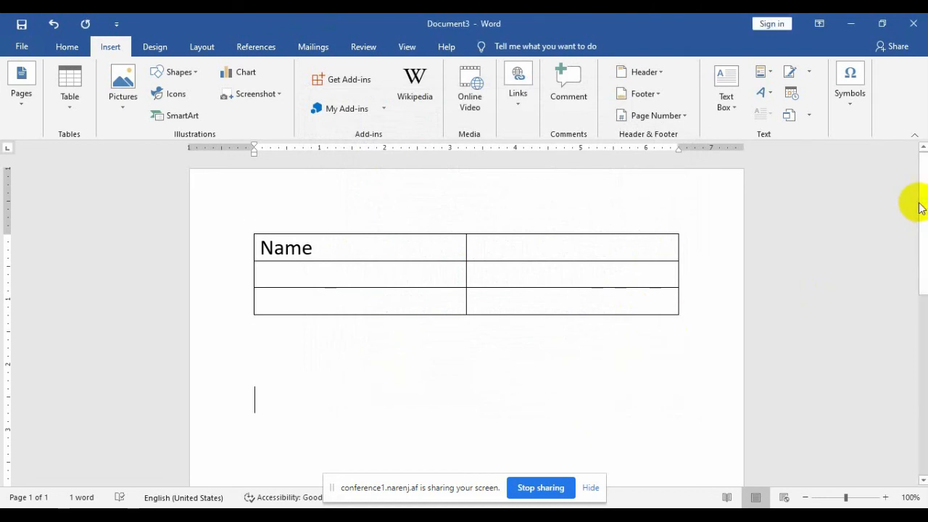
pyautogui.moveTo(917, 204); pyautogui.dragTo(918, 269)
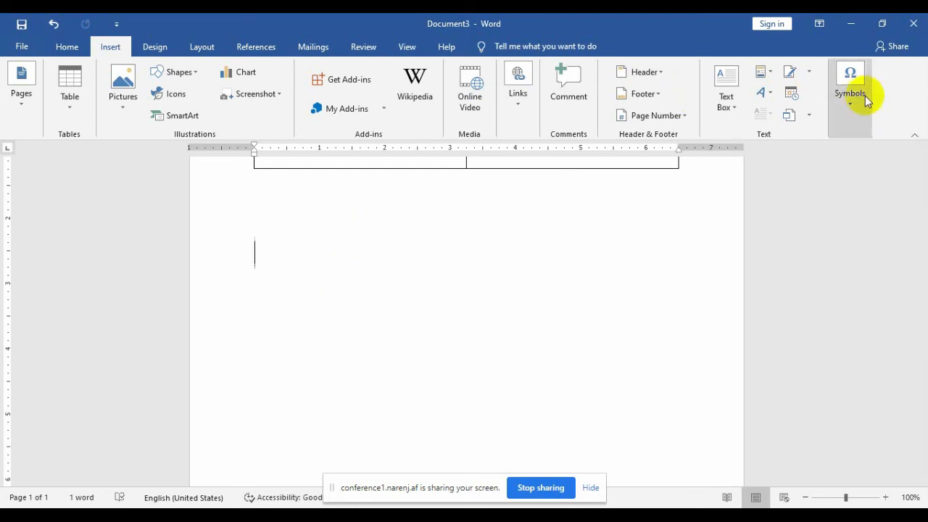
# Step: Open the AutoCorrect settings through Insert > Symbol > More Symbols
pyautogui.click(856, 117)
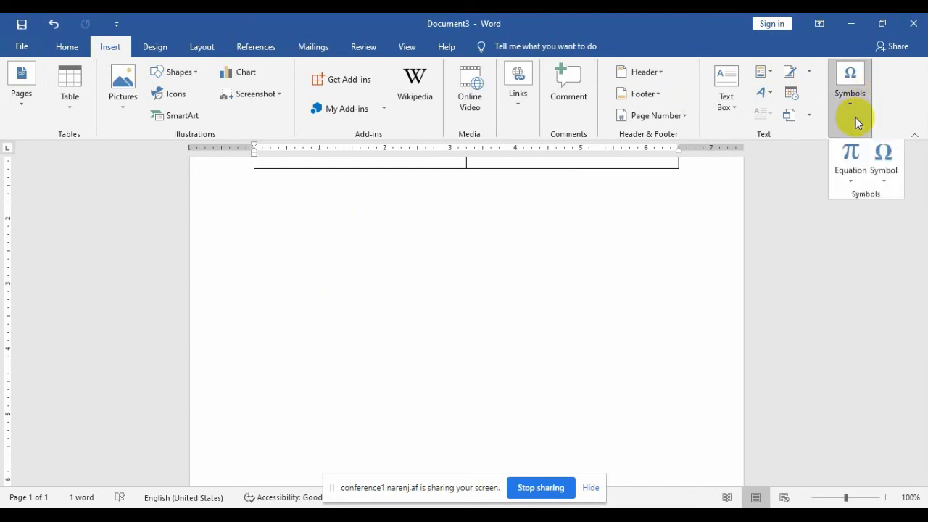
pyautogui.click(882, 181)
pyautogui.click(861, 279)
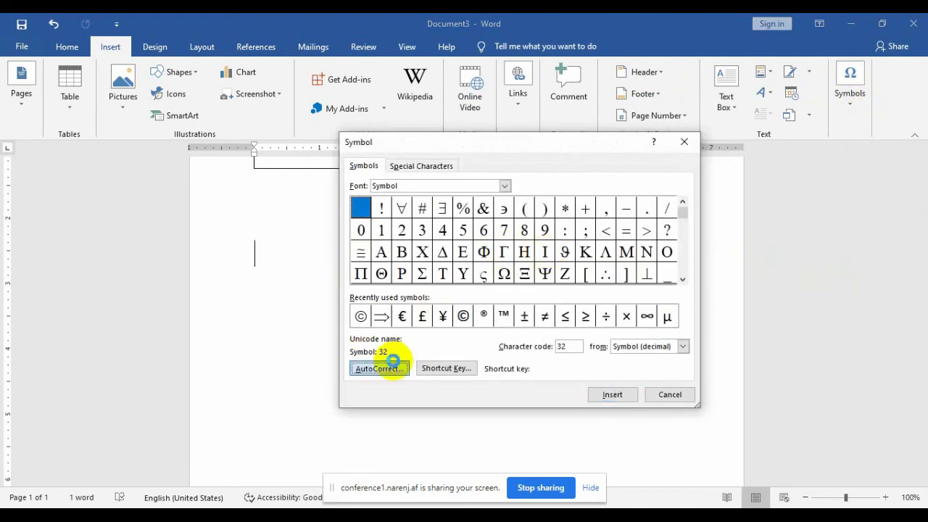
pyautogui.click(379, 368)
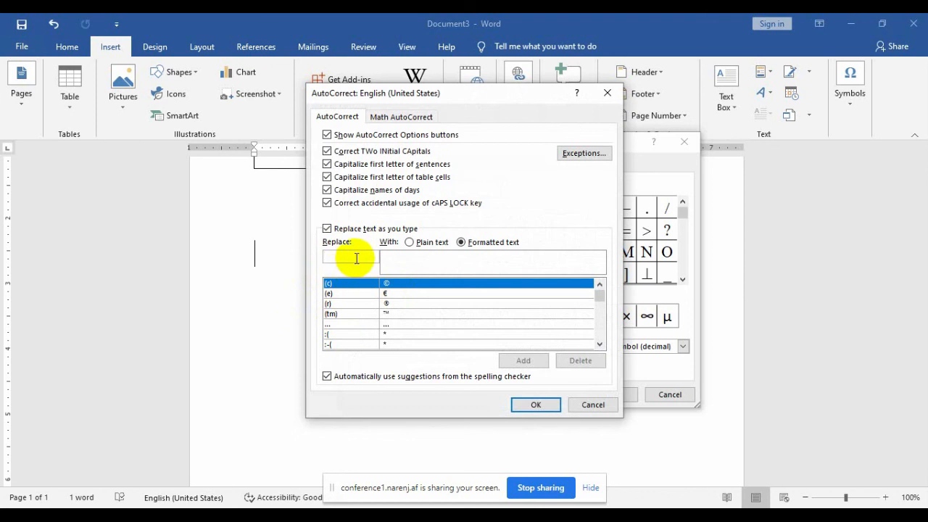
# Step: Set Replace to 'add' with a plain-text replacement holding the address and a 'ph' phone number
pyautogui.write('add')
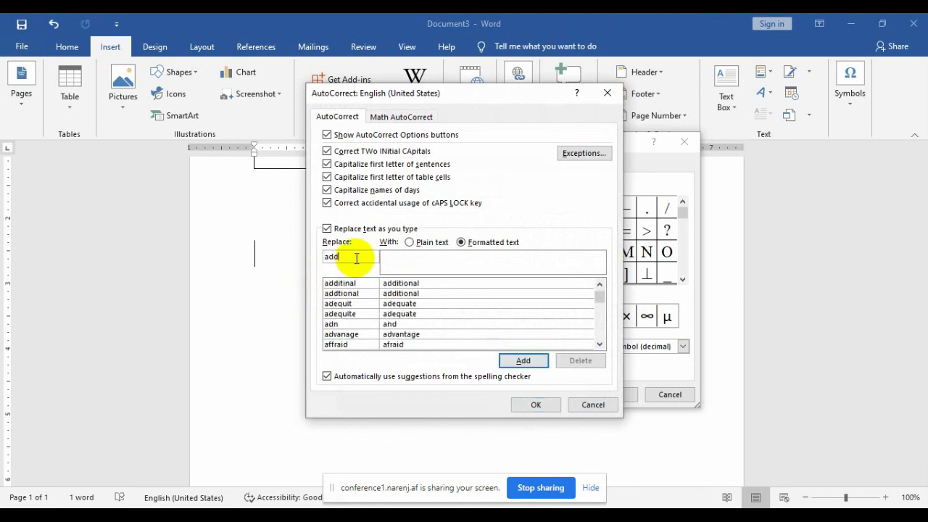
pyautogui.click(417, 245)
pyautogui.click(412, 253)
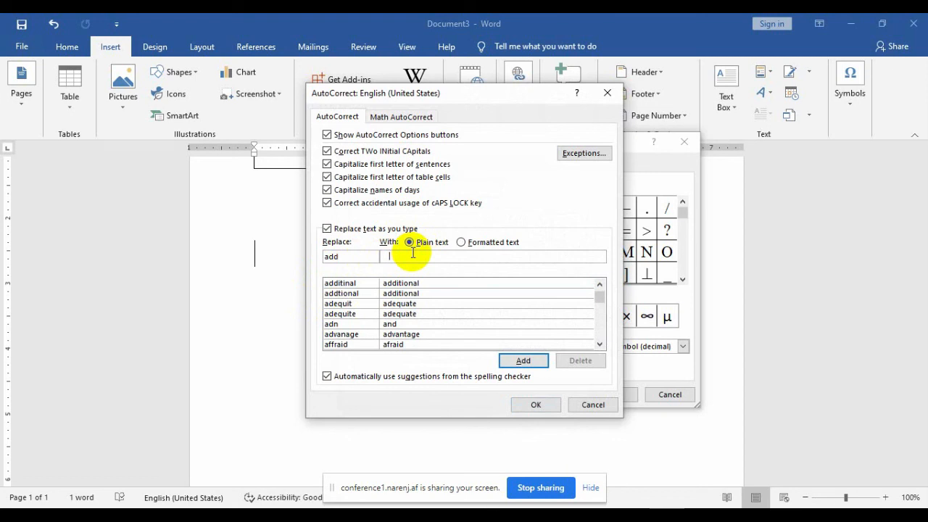
pyautogui.press('BackSpace')
pyautogui.press('BackSpace')
pyautogui.press('BackSpace')
pyautogui.press('BackSpace')
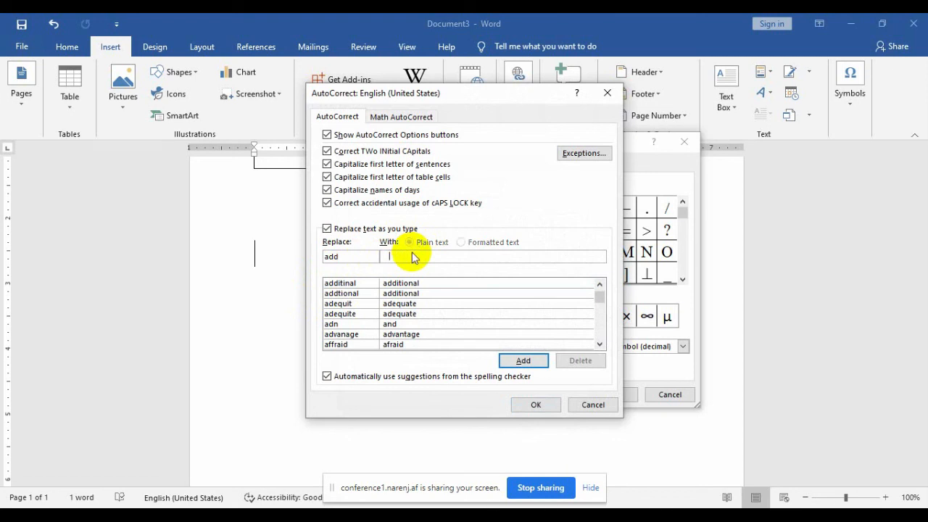
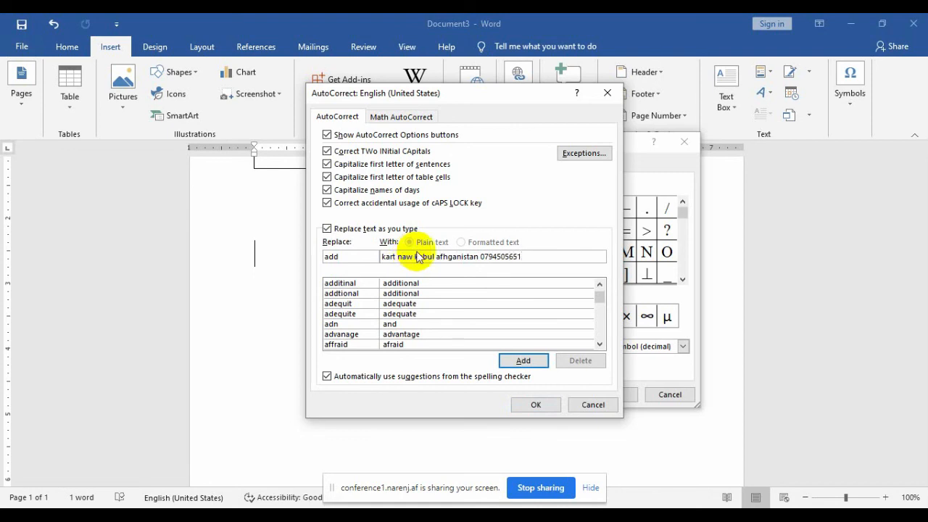
pyautogui.click(479, 258)
pyautogui.write('p')
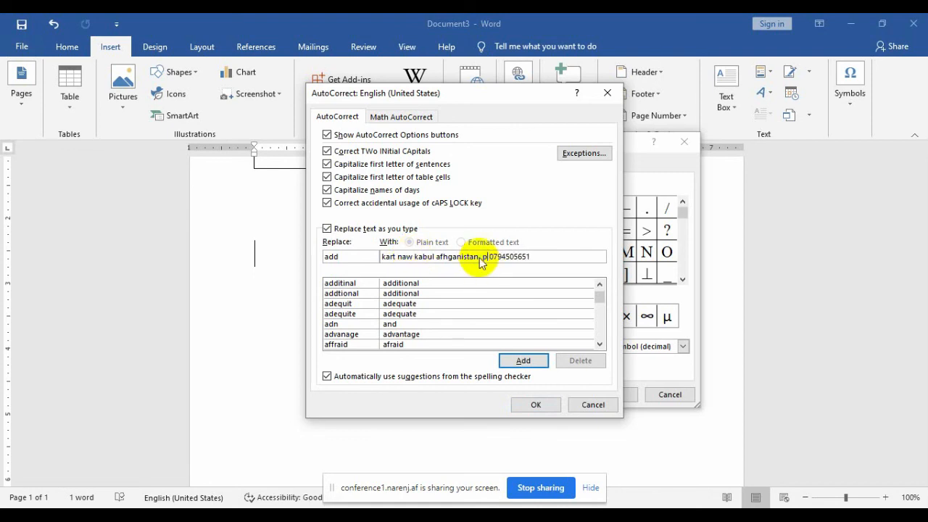
pyautogui.write('h')
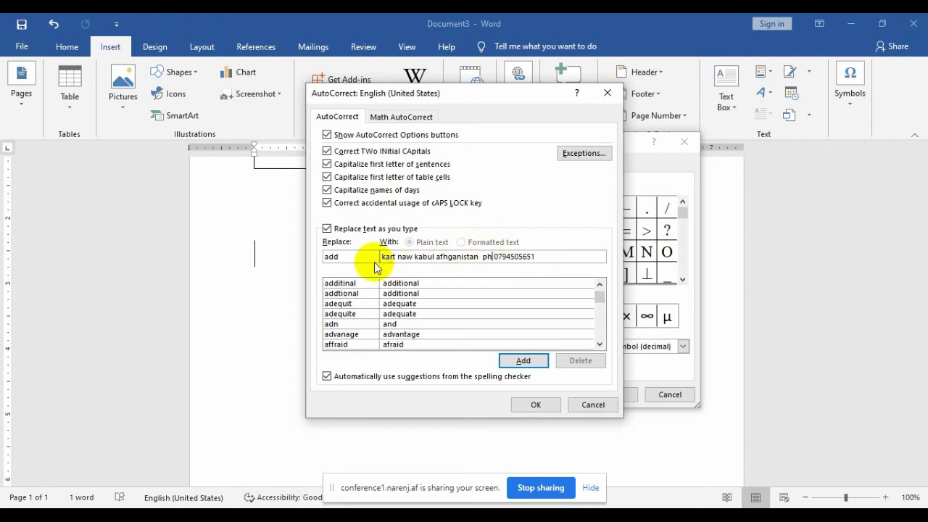
# Step: Review the replacement text, add the 'add' entry, and confirm AutoCorrect with OK
pyautogui.click(332, 256)
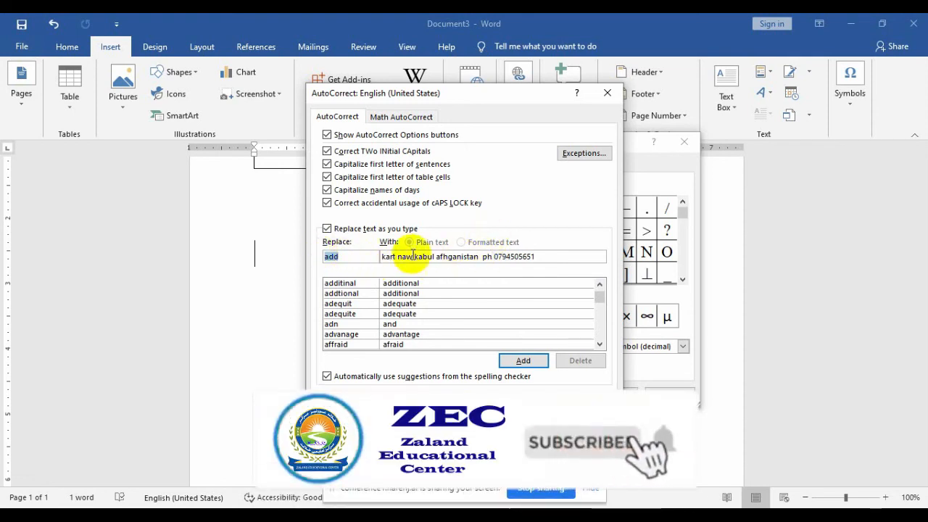
pyautogui.moveTo(545, 258); pyautogui.dragTo(381, 259)
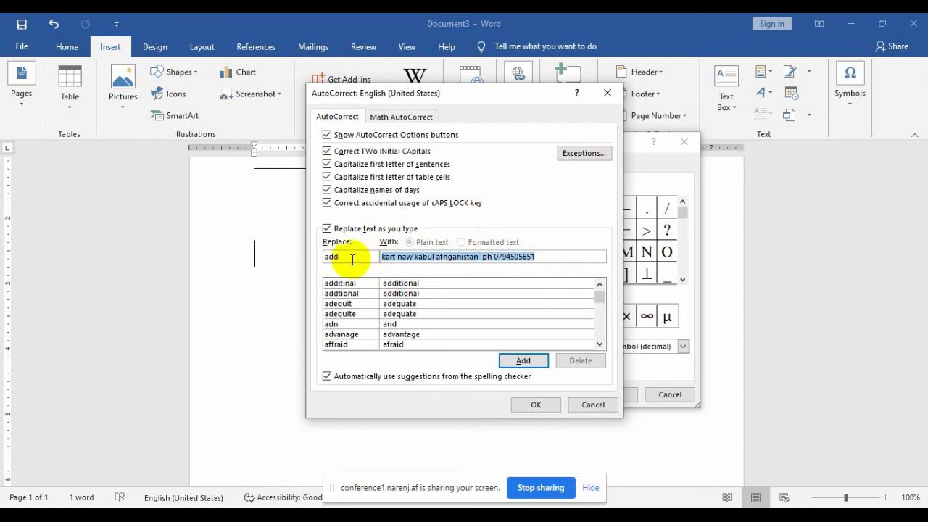
pyautogui.click(352, 259)
pyautogui.click(529, 362)
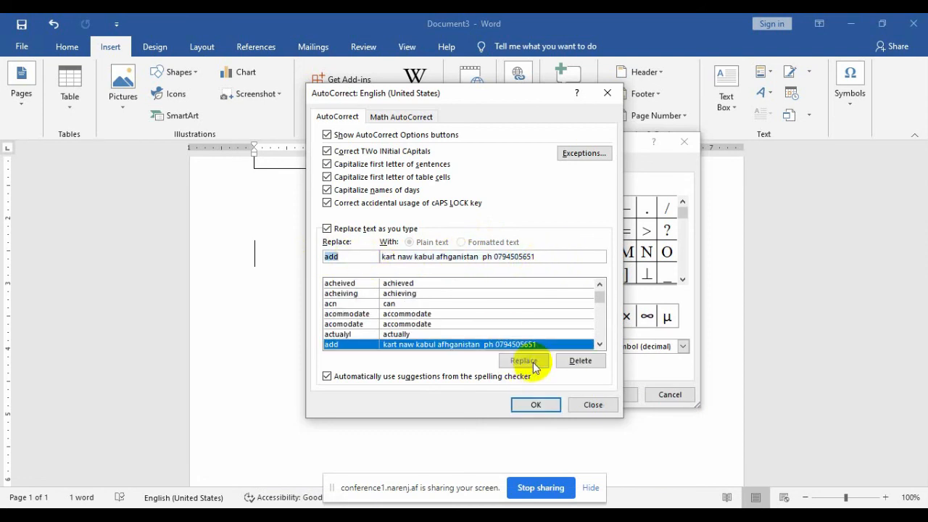
pyautogui.click(540, 404)
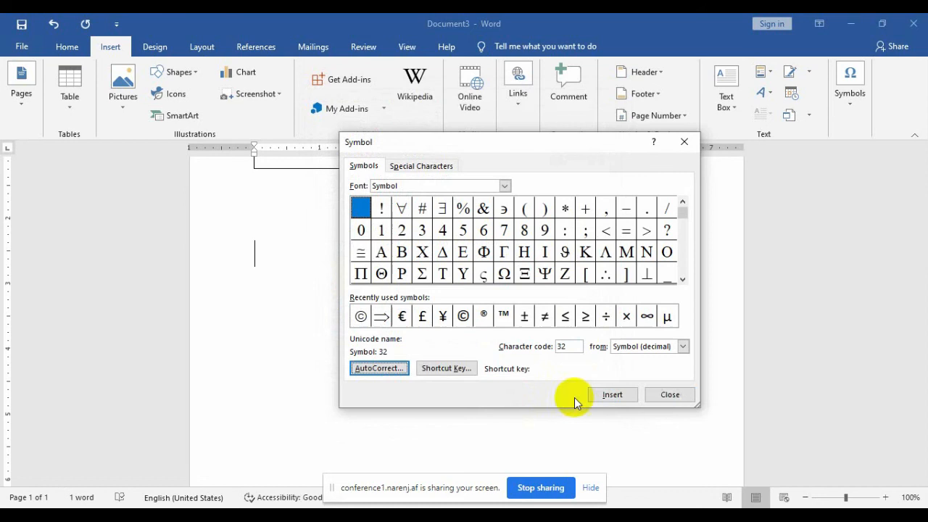
# Step: Close the Symbol dialog and type 'add' on a new line below the table to expand it
pyautogui.click(668, 396)
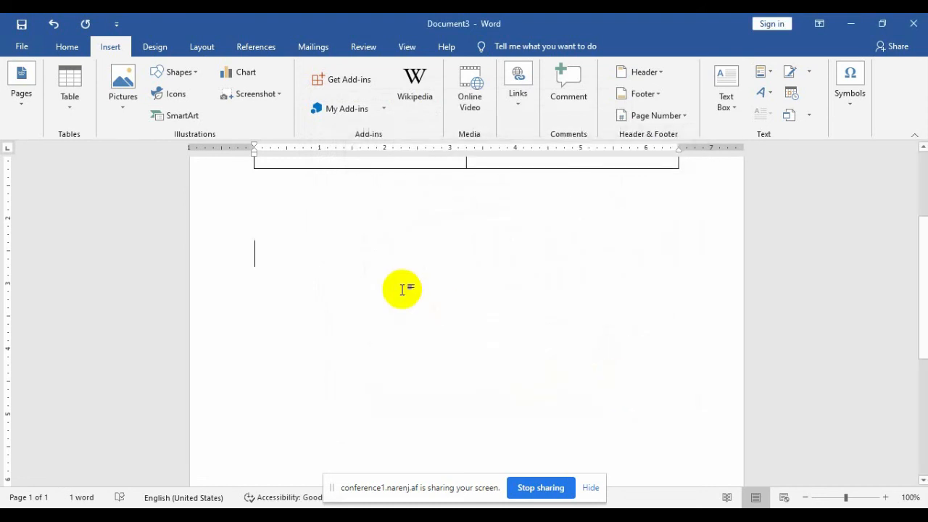
pyautogui.press('Return')
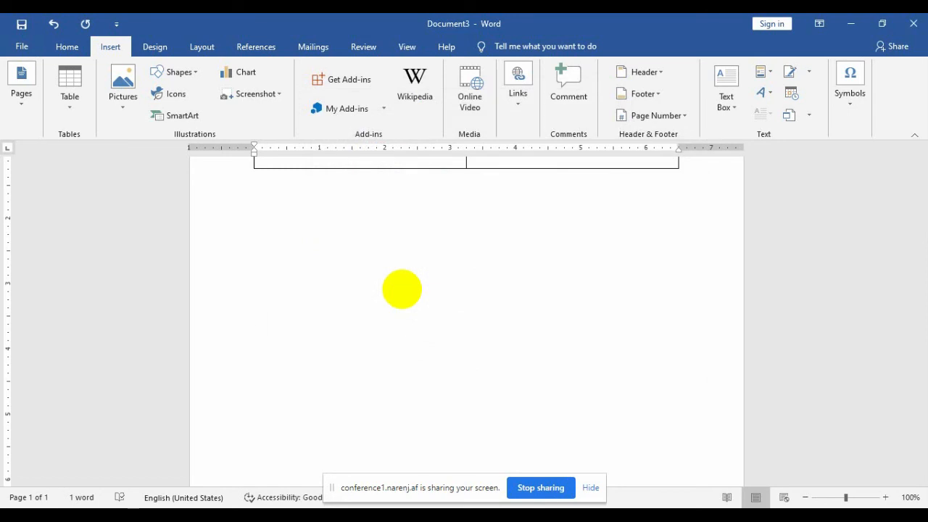
pyautogui.write('add')
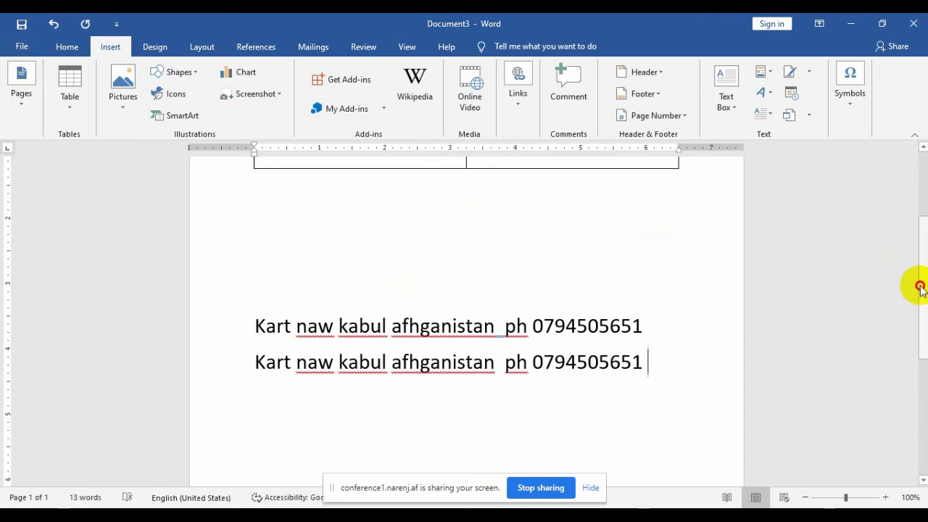
pyautogui.scroll(-5, 919, 304)
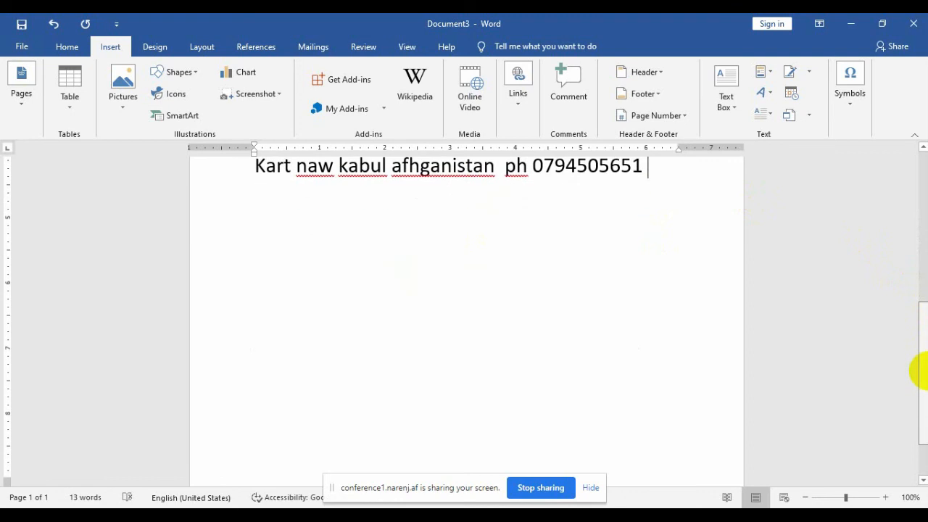
pyautogui.moveTo(919, 371); pyautogui.dragTo(906, 252)
pyautogui.click(852, 109)
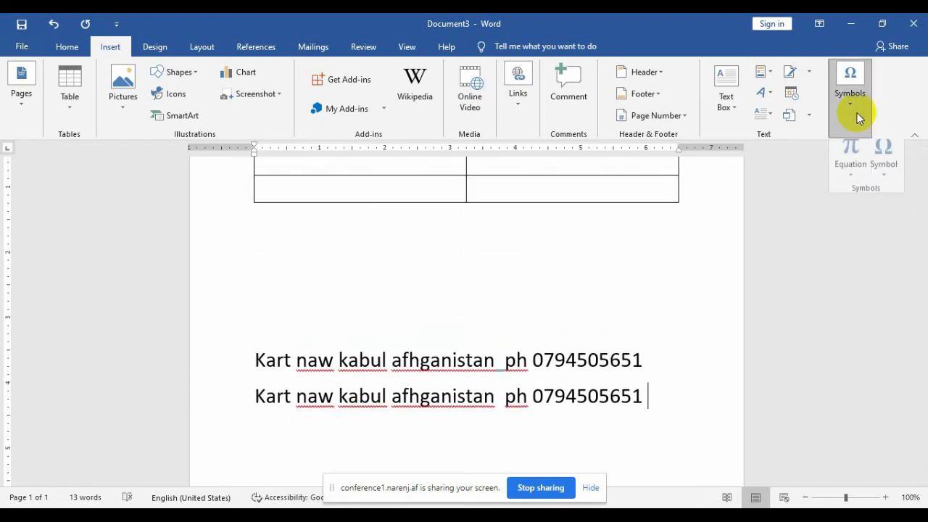
pyautogui.click(884, 167)
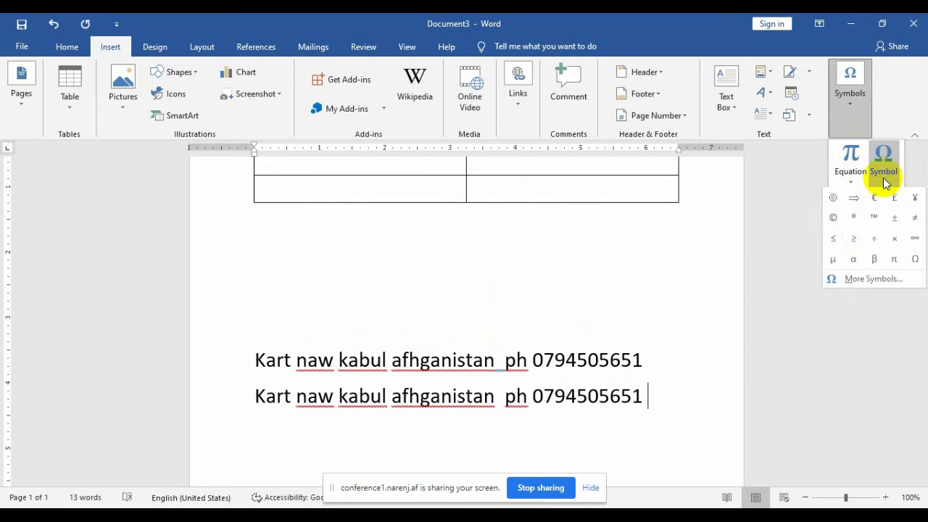
pyautogui.click(859, 280)
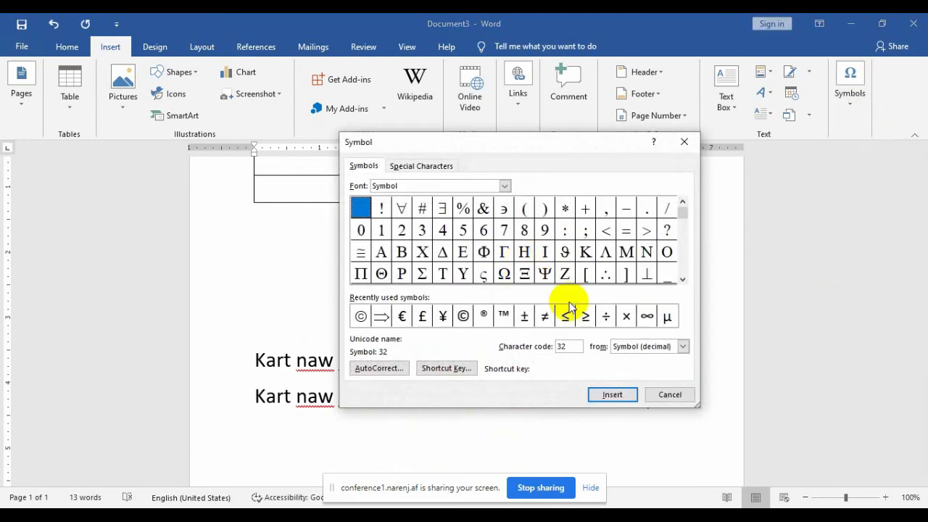
pyautogui.click(670, 395)
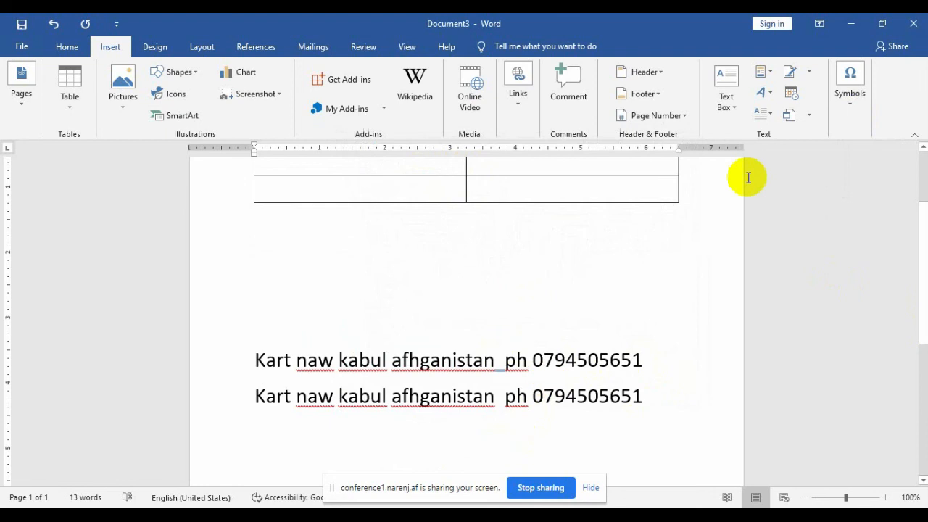
pyautogui.click(849, 93)
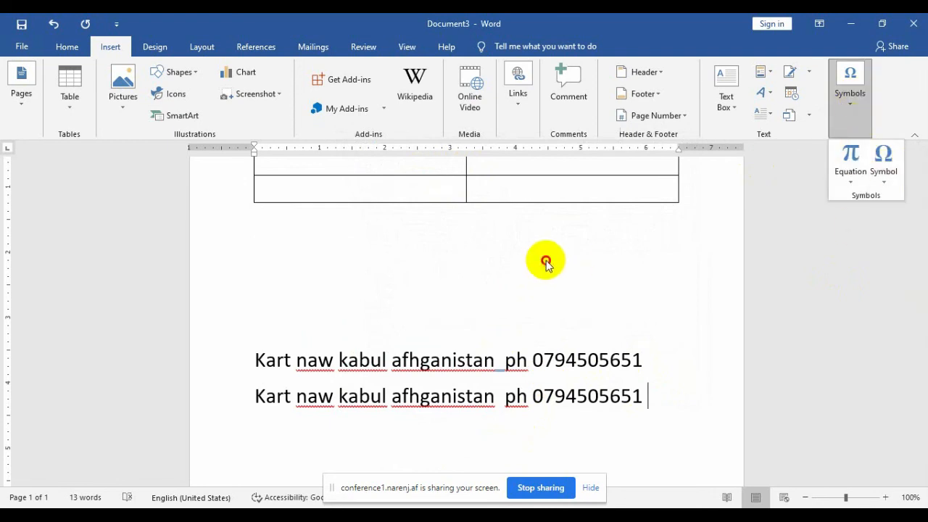
pyautogui.click(546, 263)
pyautogui.click(533, 400)
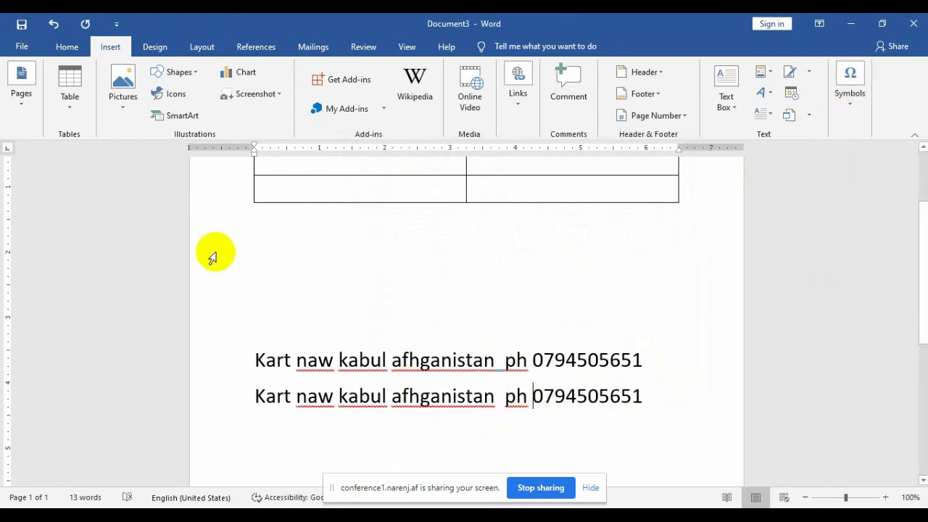